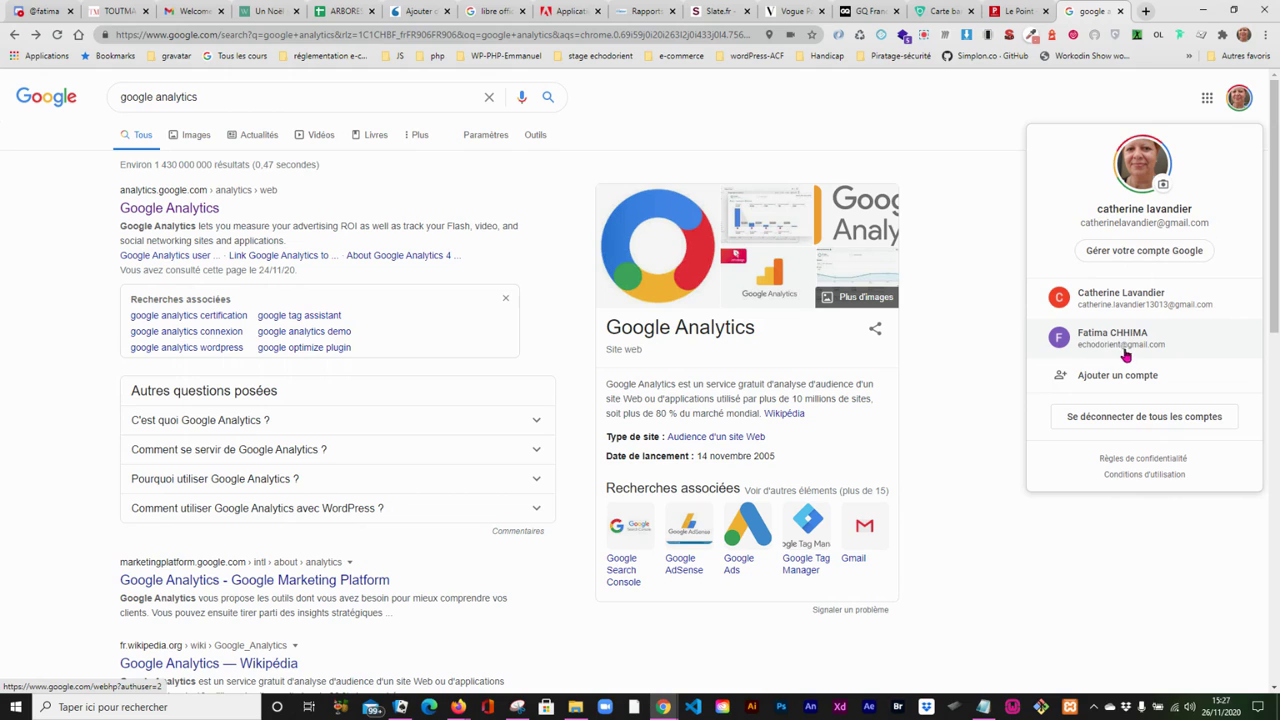
- Open Google Analytics from the search results and dismiss the Google Signals presentation banner
{"action": "left_click", "coordinate": [968, 381]}
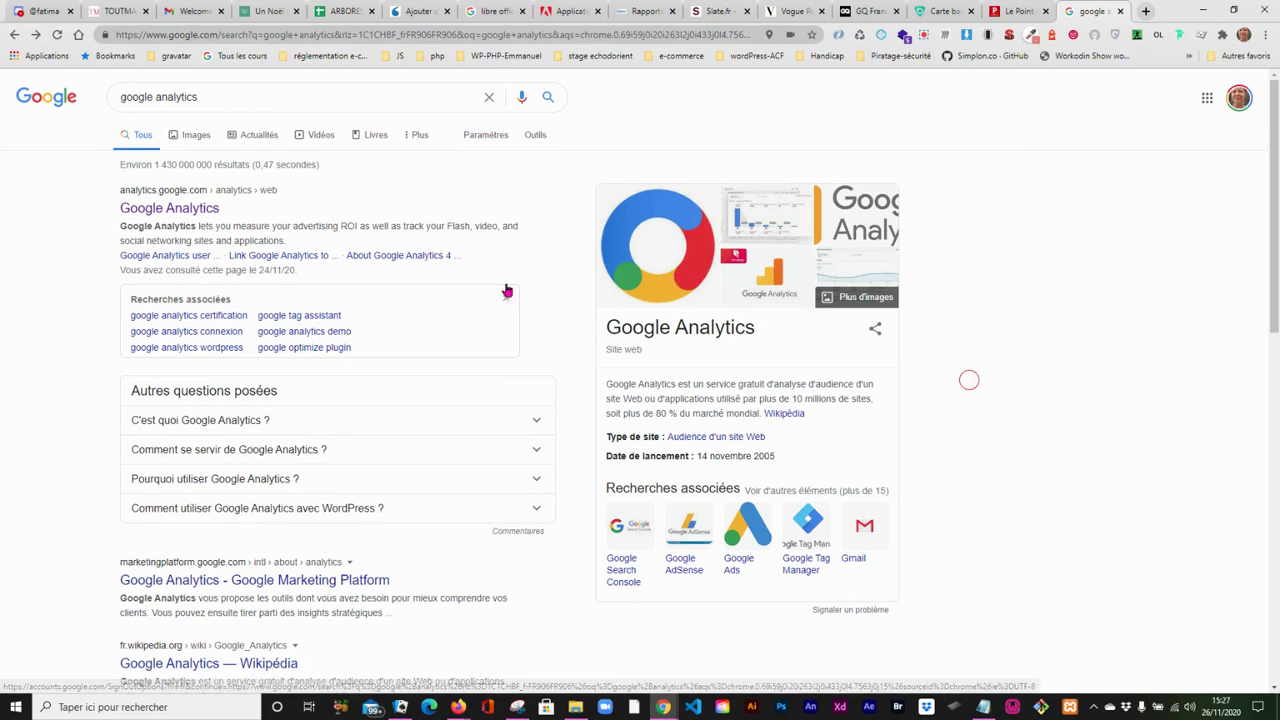
{"action": "left_click", "coordinate": [161, 209]}
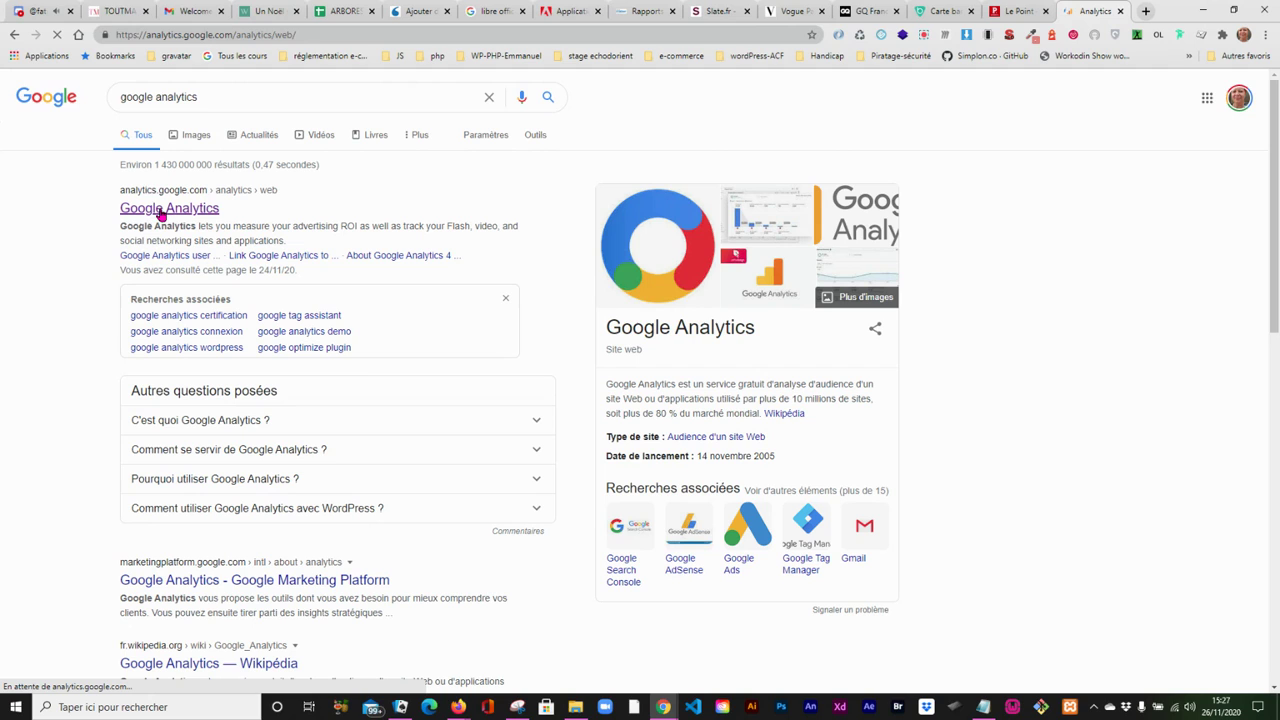
{"action": "left_click", "coordinate": [45, 11]}
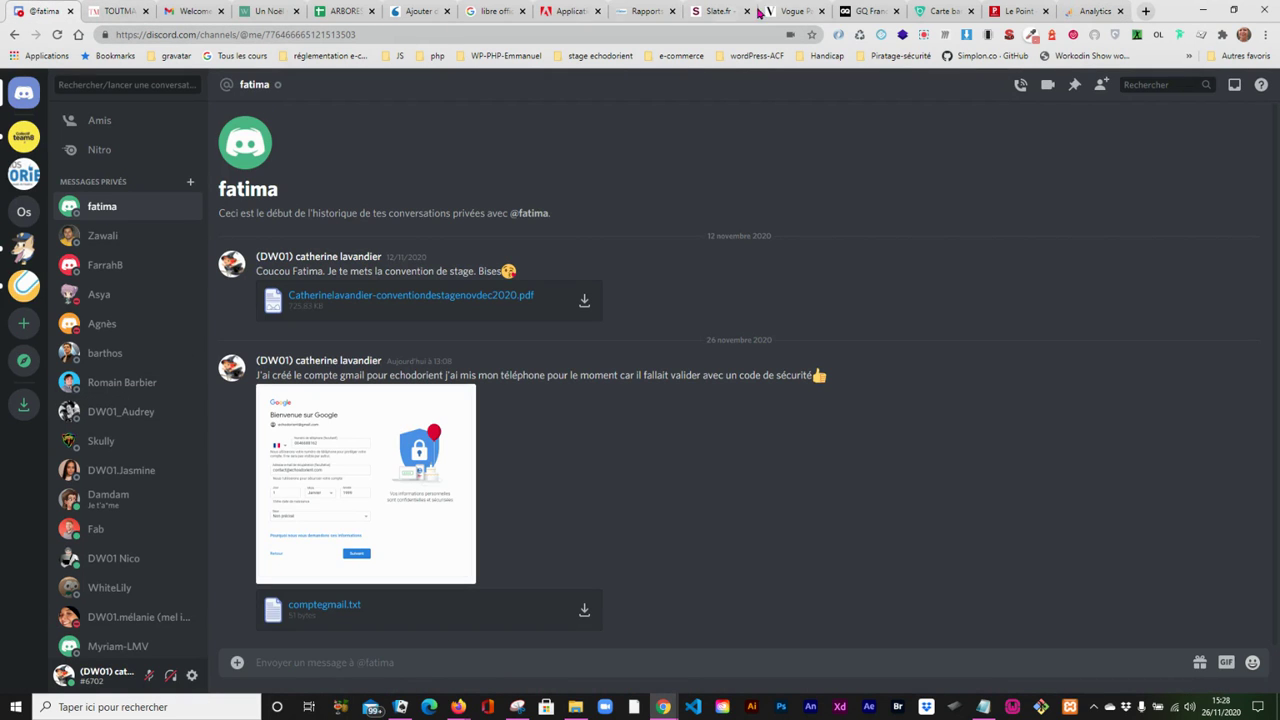
{"action": "left_click", "coordinate": [1074, 16]}
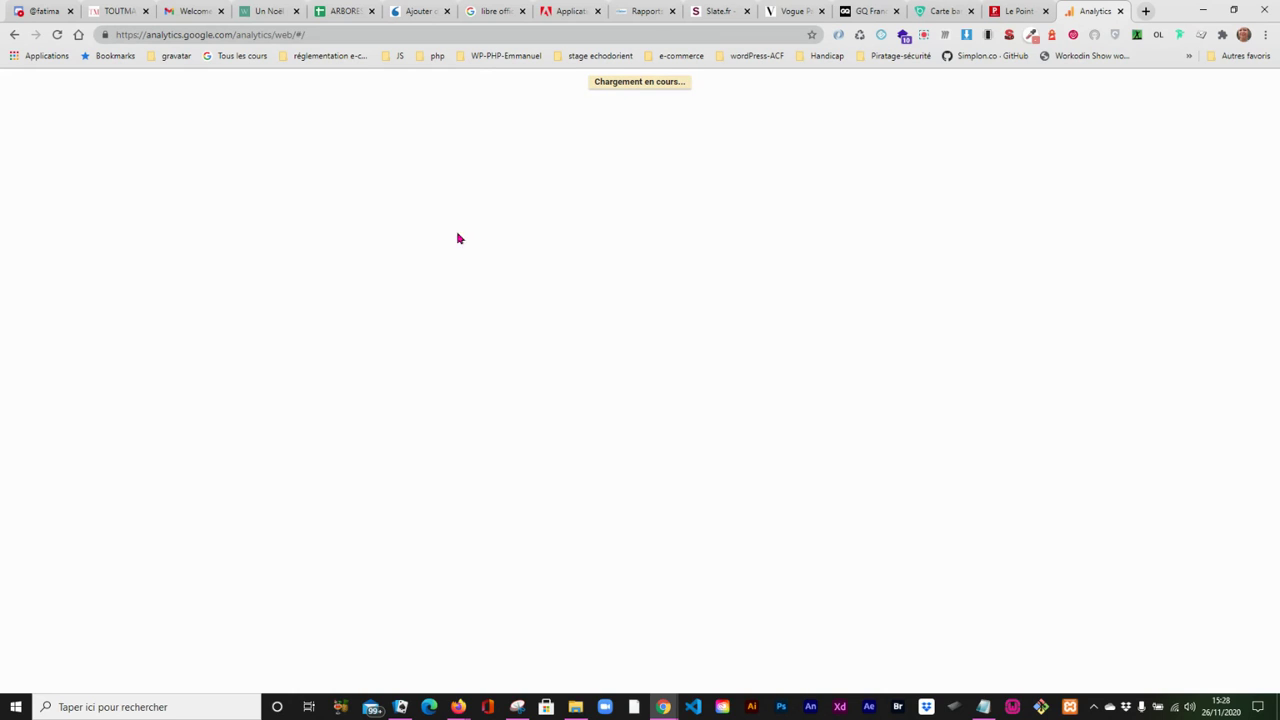
{"action": "left_click", "coordinate": [924, 38]}
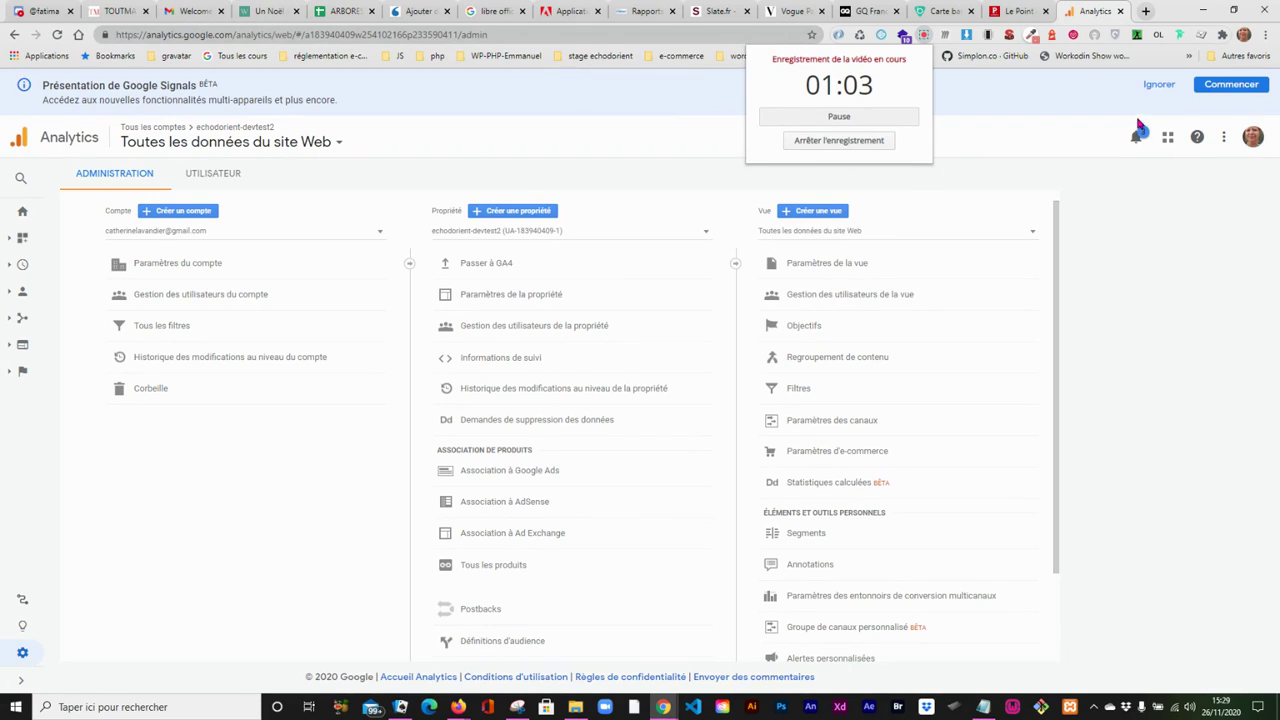
{"action": "left_click", "coordinate": [1150, 88]}
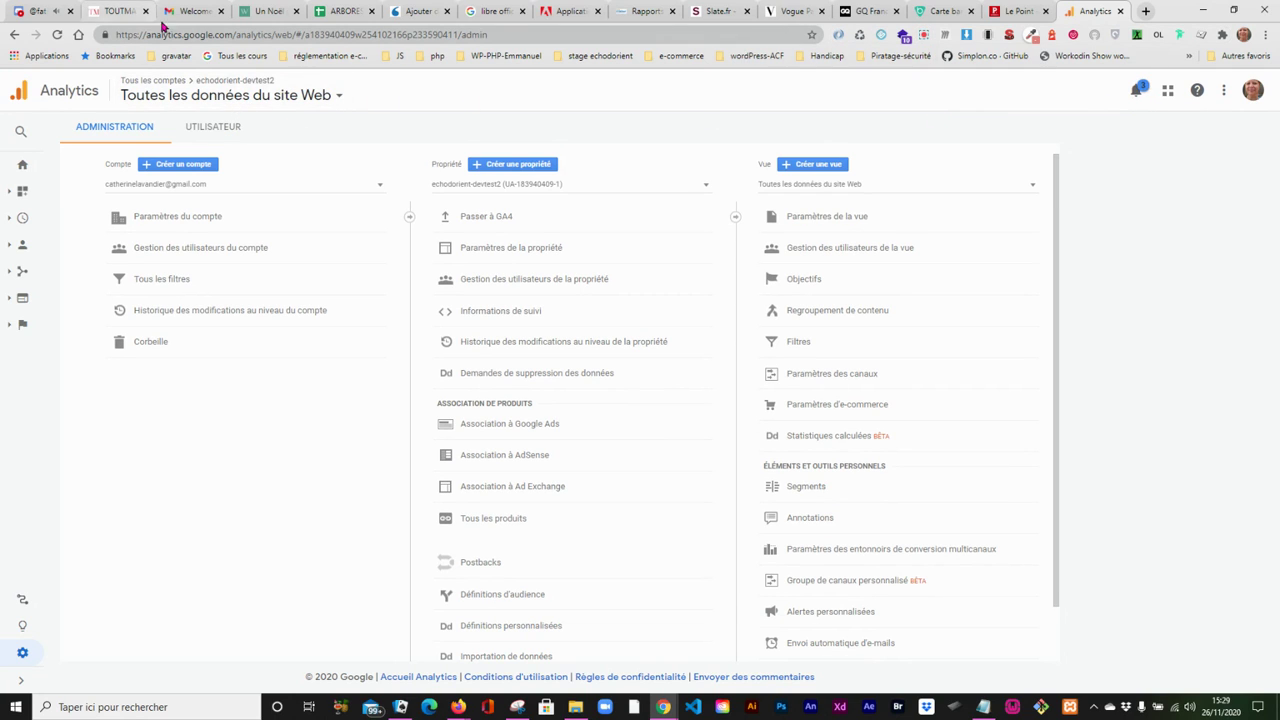
- Look through the installed extensions of the Echos d'Orient WordPress site for the MonsterInsights plugin
{"action": "left_click", "coordinate": [424, 11]}
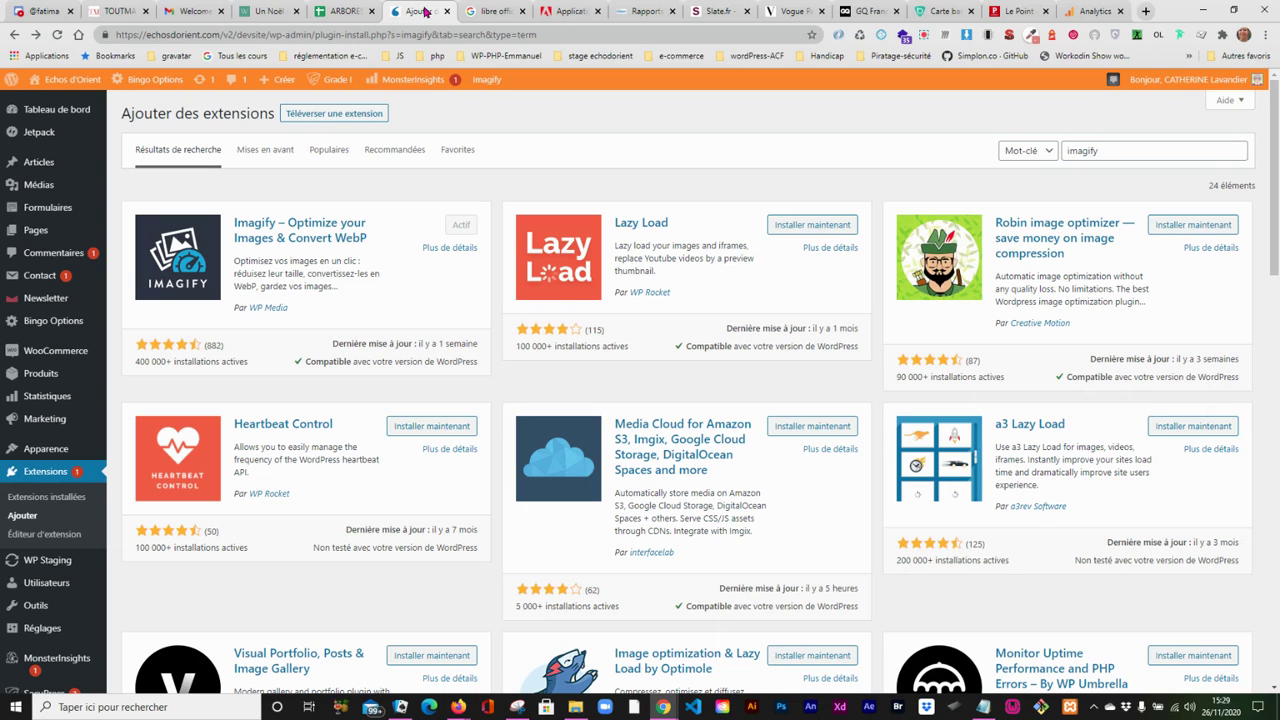
{"action": "left_click", "coordinate": [647, 12]}
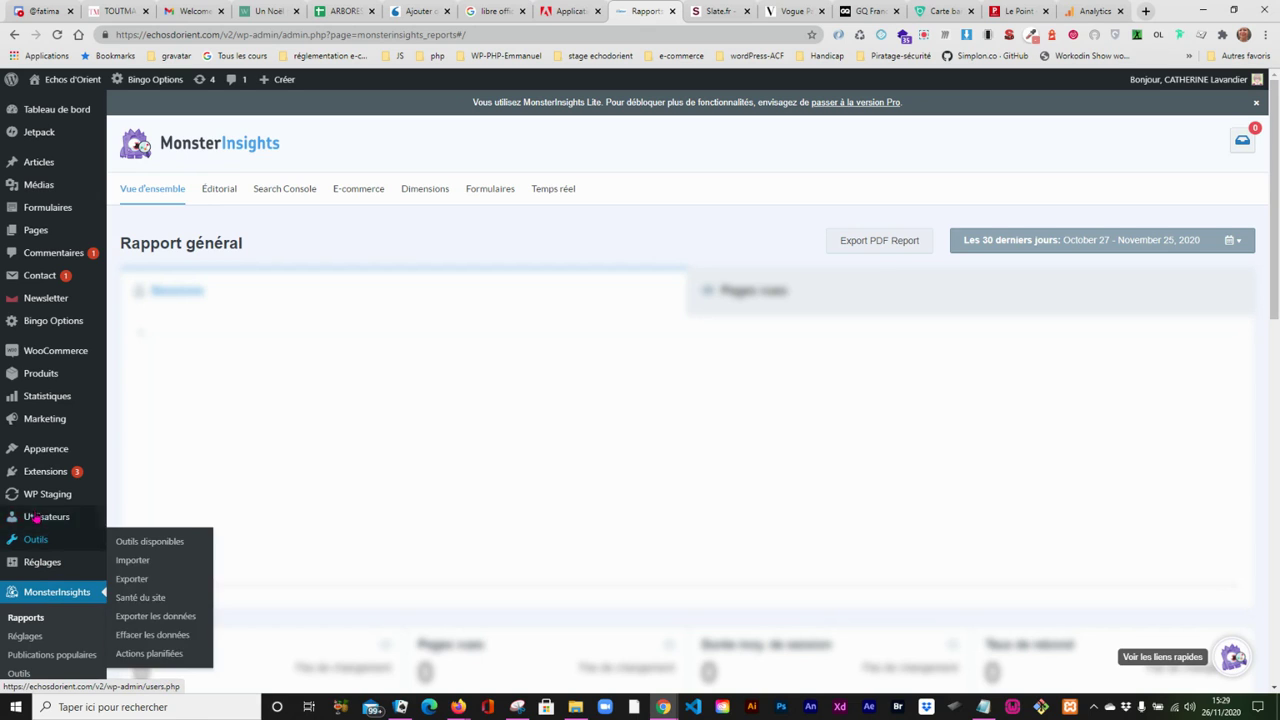
{"action": "mouse_move", "coordinate": [40, 408]}
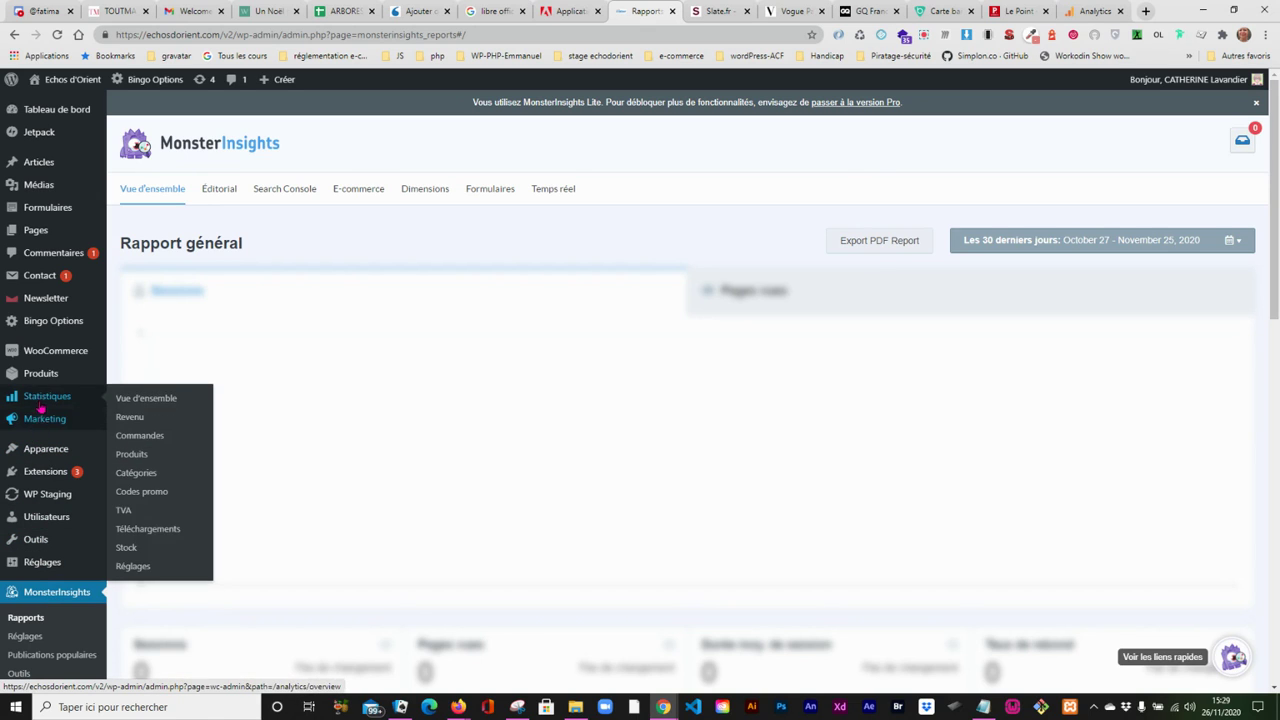
{"action": "left_click", "coordinate": [37, 472]}
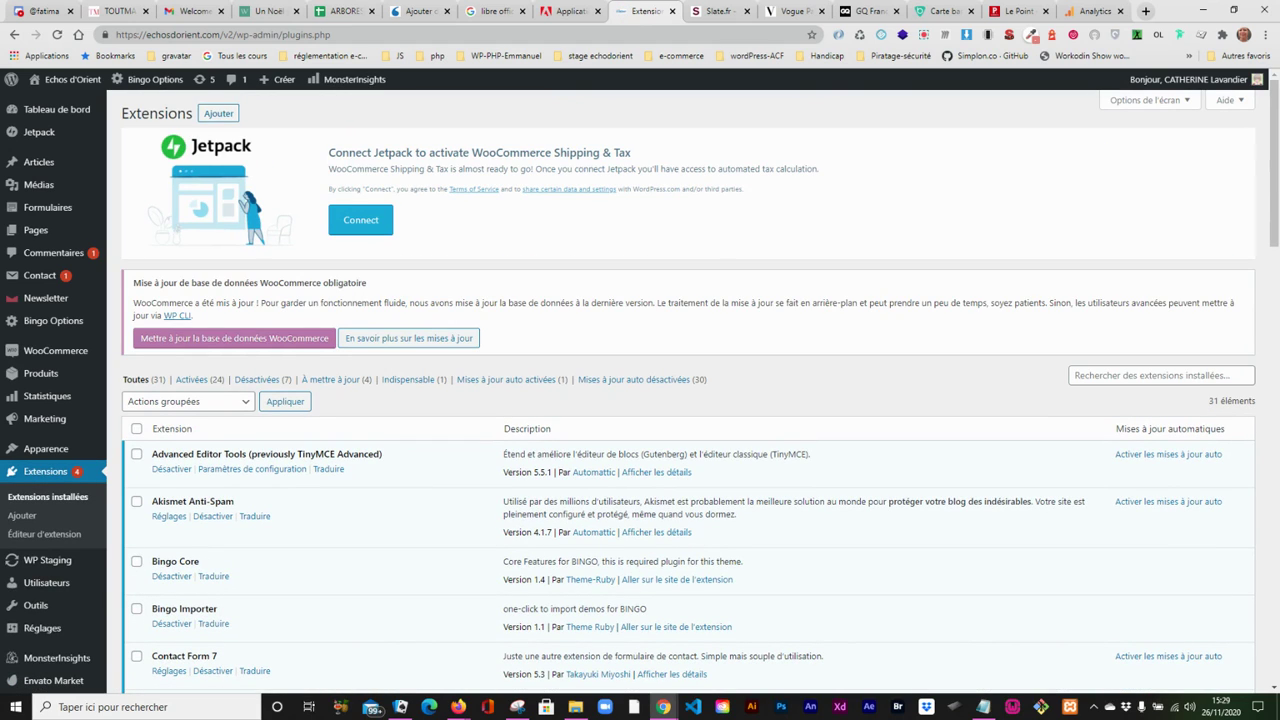
{"action": "left_click_drag", "start_coordinate": [1275, 198], "coordinate": [1276, 447]}
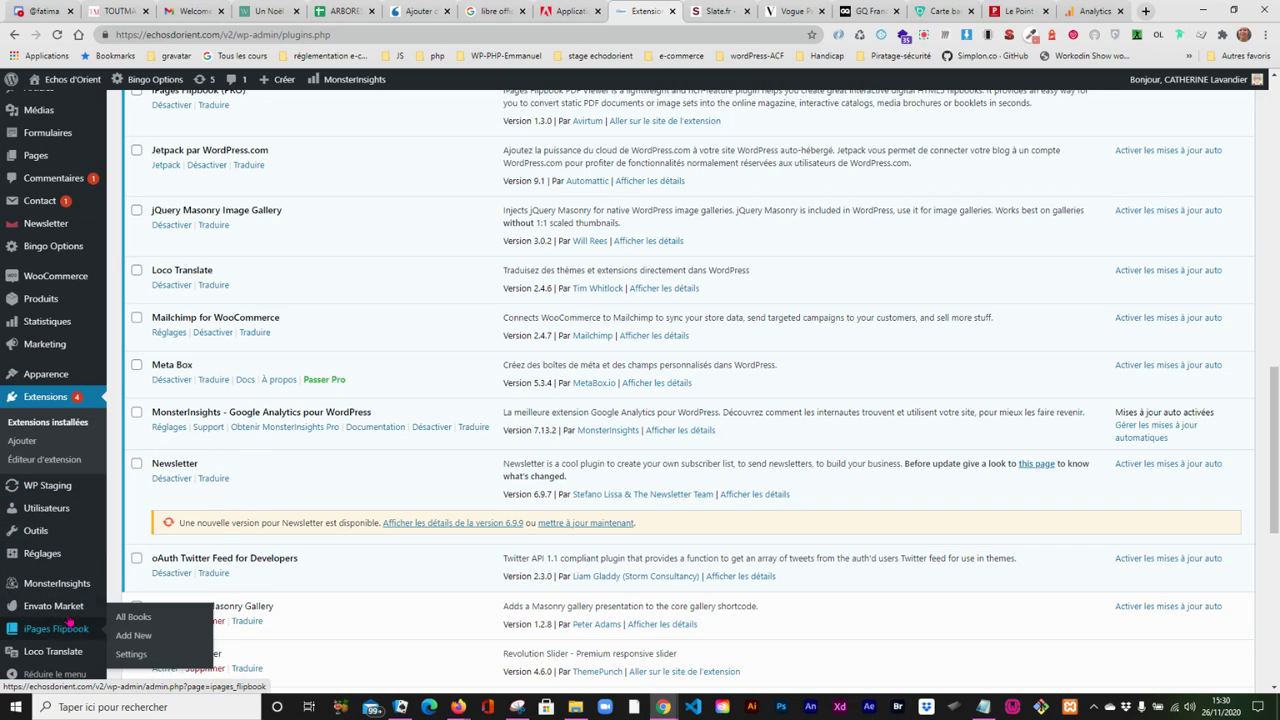
- View the MonsterInsights reports, then examine the plugin's general settings, including Google authentication and the configuration assistant
{"action": "mouse_move", "coordinate": [58, 591]}
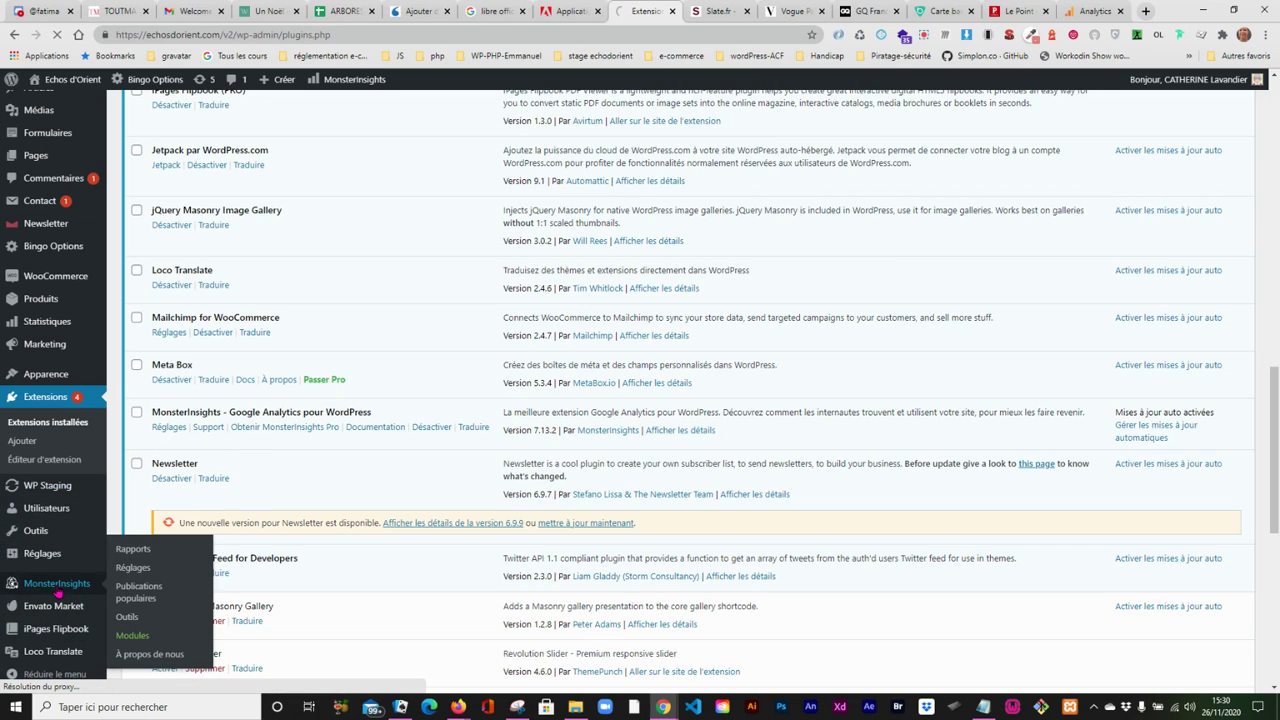
{"action": "left_click", "coordinate": [117, 560]}
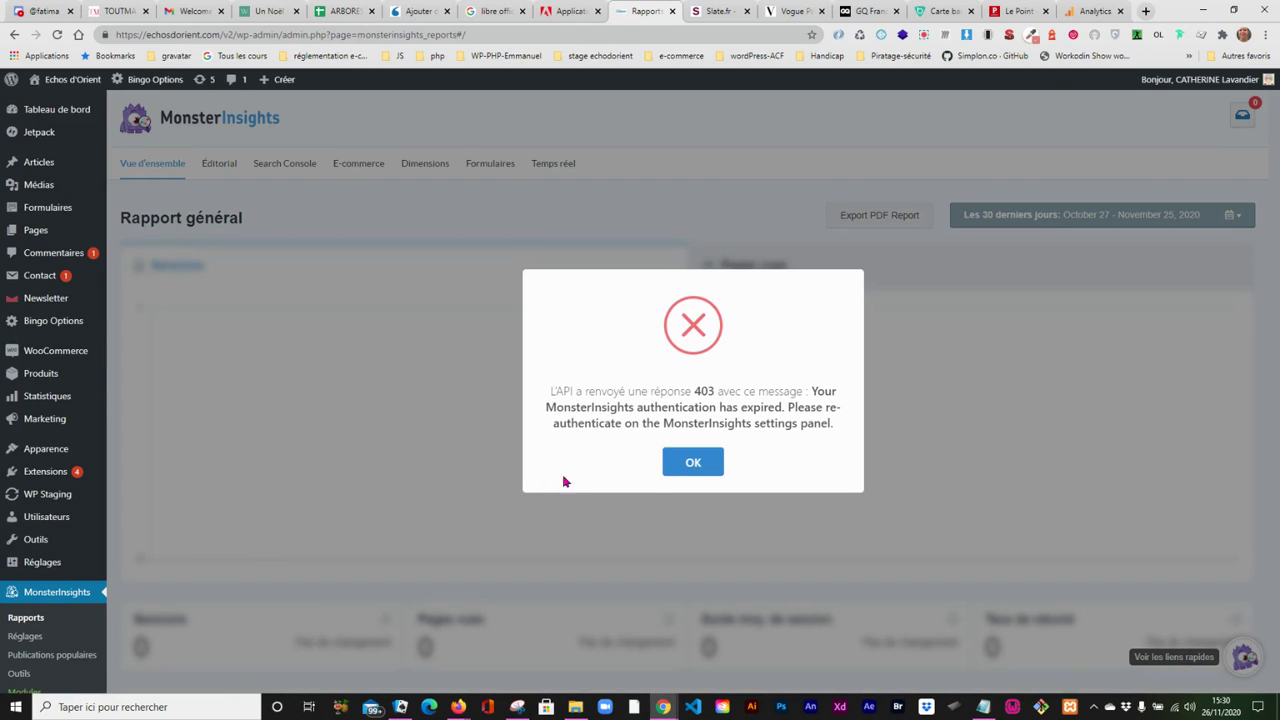
{"action": "left_click", "coordinate": [688, 466]}
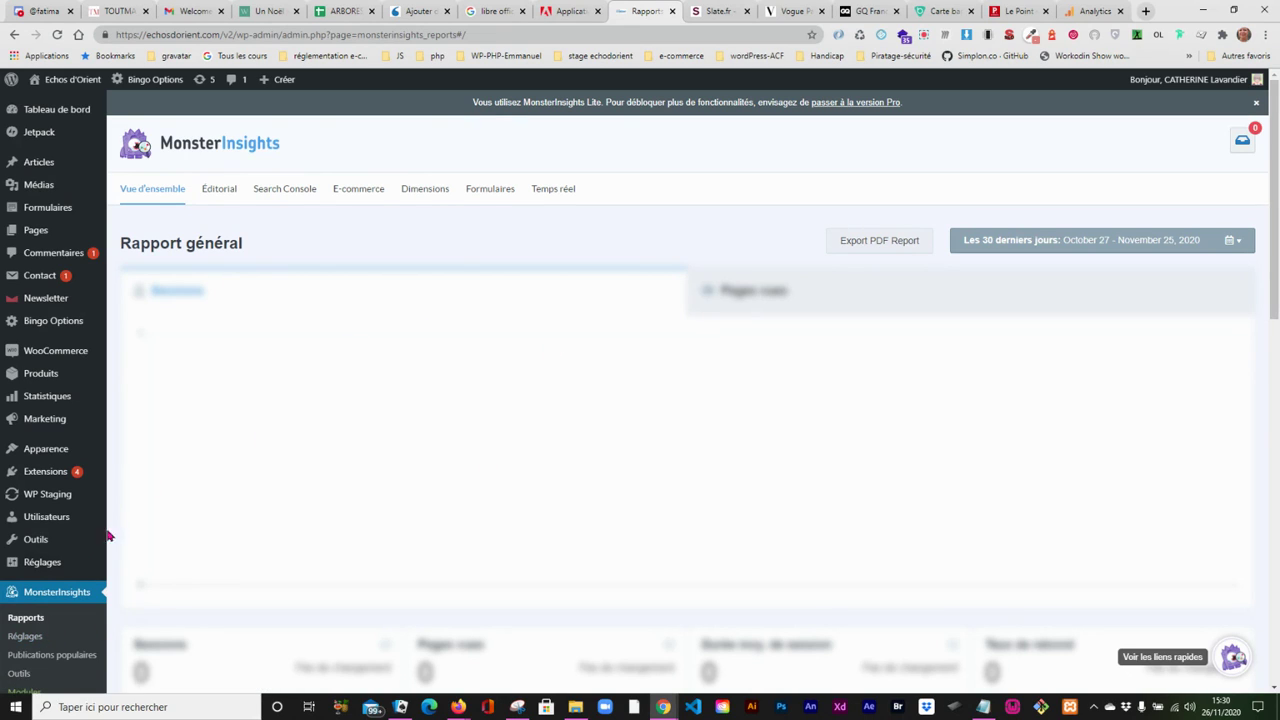
{"action": "left_click", "coordinate": [24, 637]}
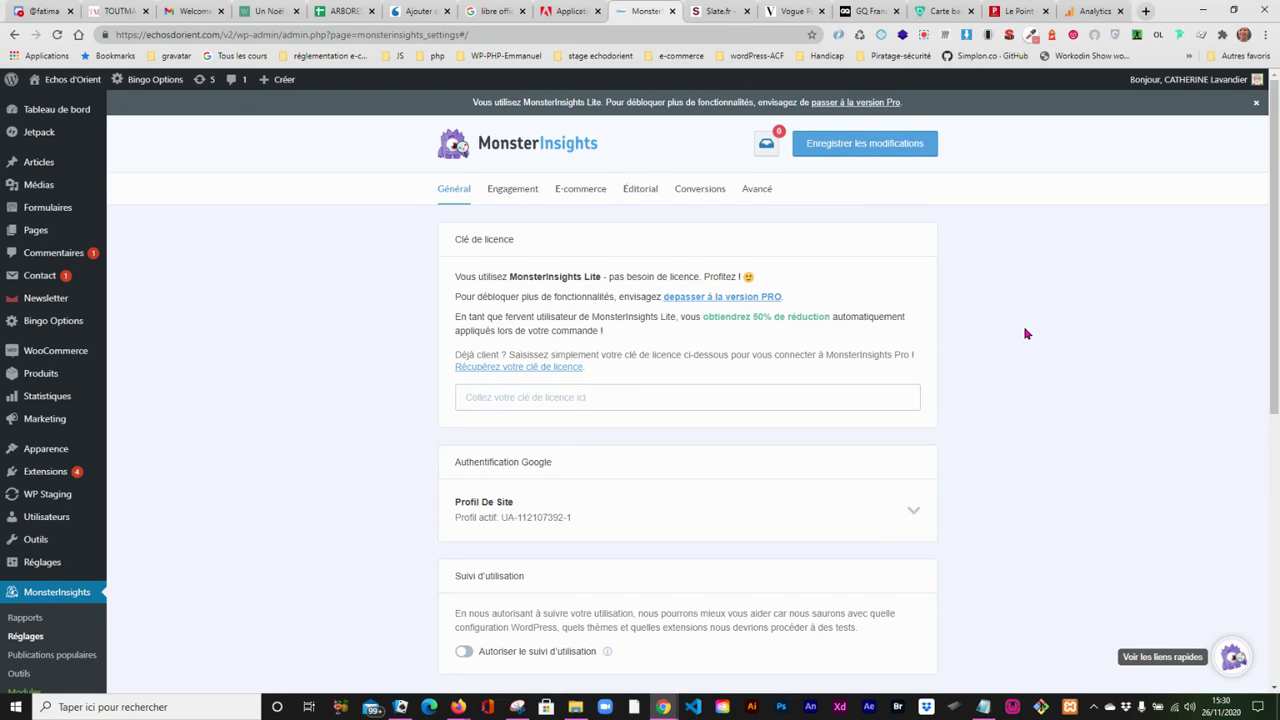
{"action": "left_click_drag", "start_coordinate": [1278, 303], "coordinate": [1260, 450]}
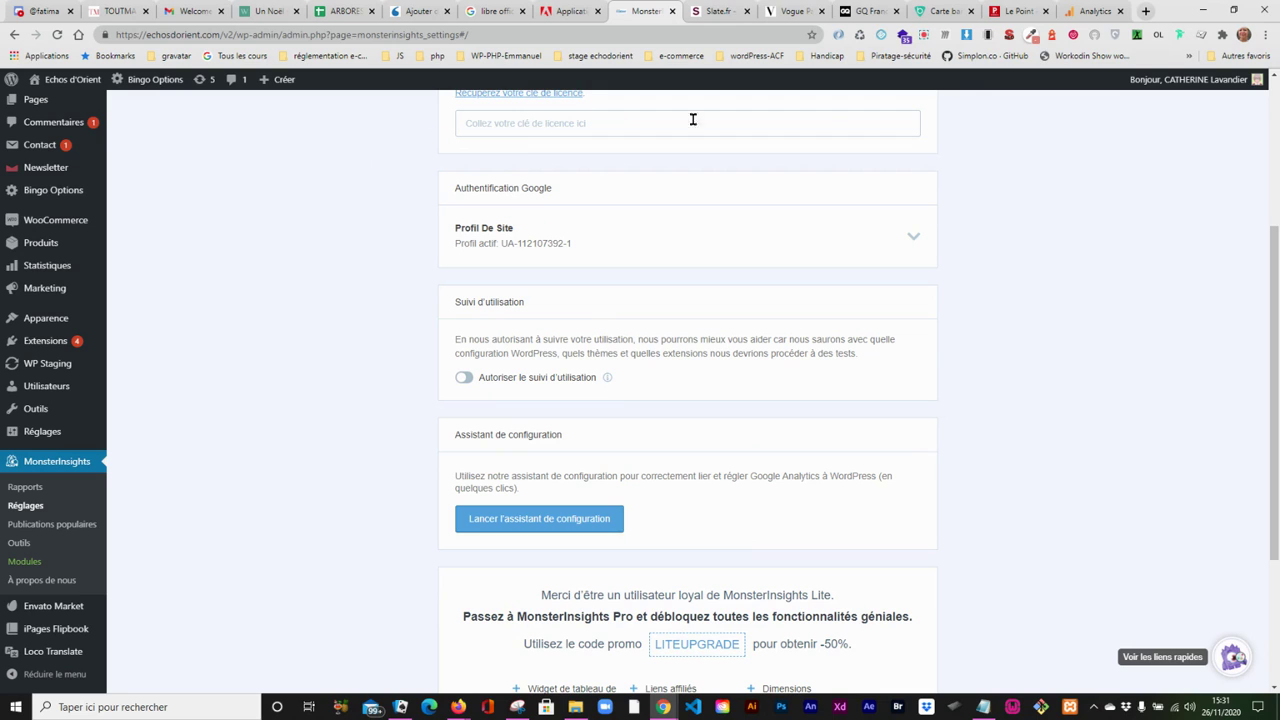
- Start a new Google Analytics account named echodorient, keep the recommended data-sharing options and continue to the property setup
{"action": "left_click", "coordinate": [1092, 11]}
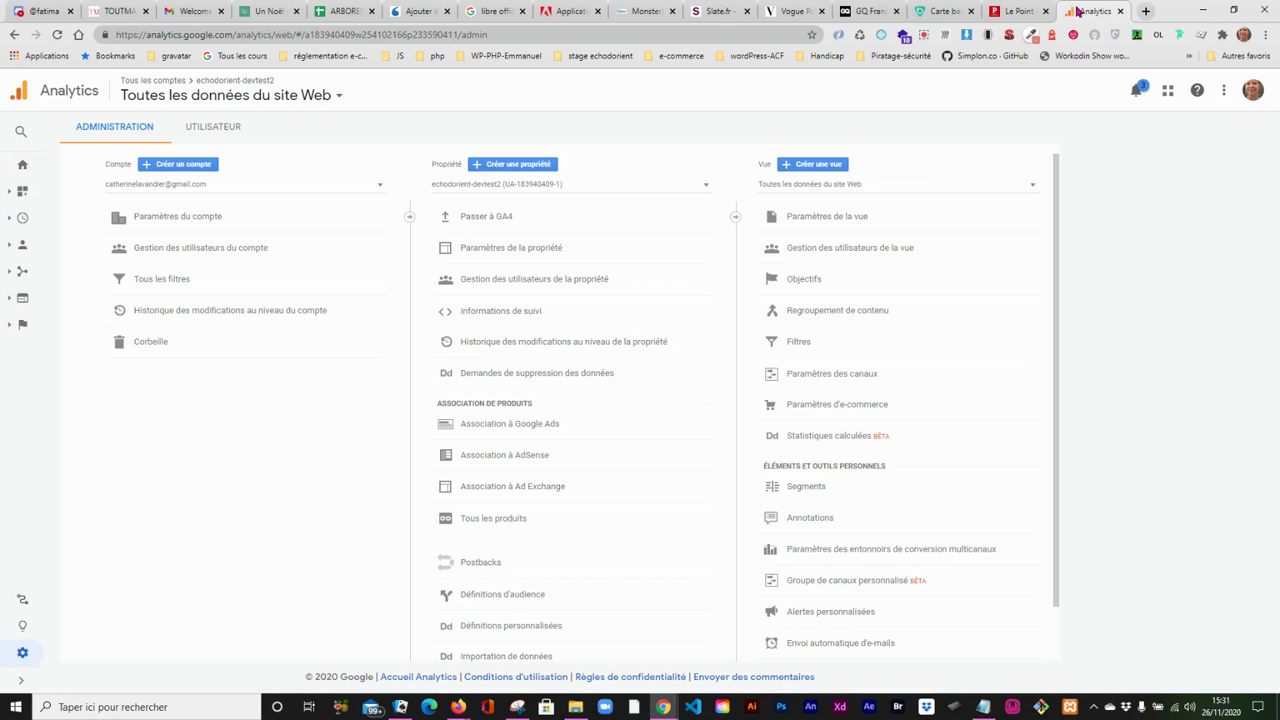
{"action": "left_click", "coordinate": [165, 166]}
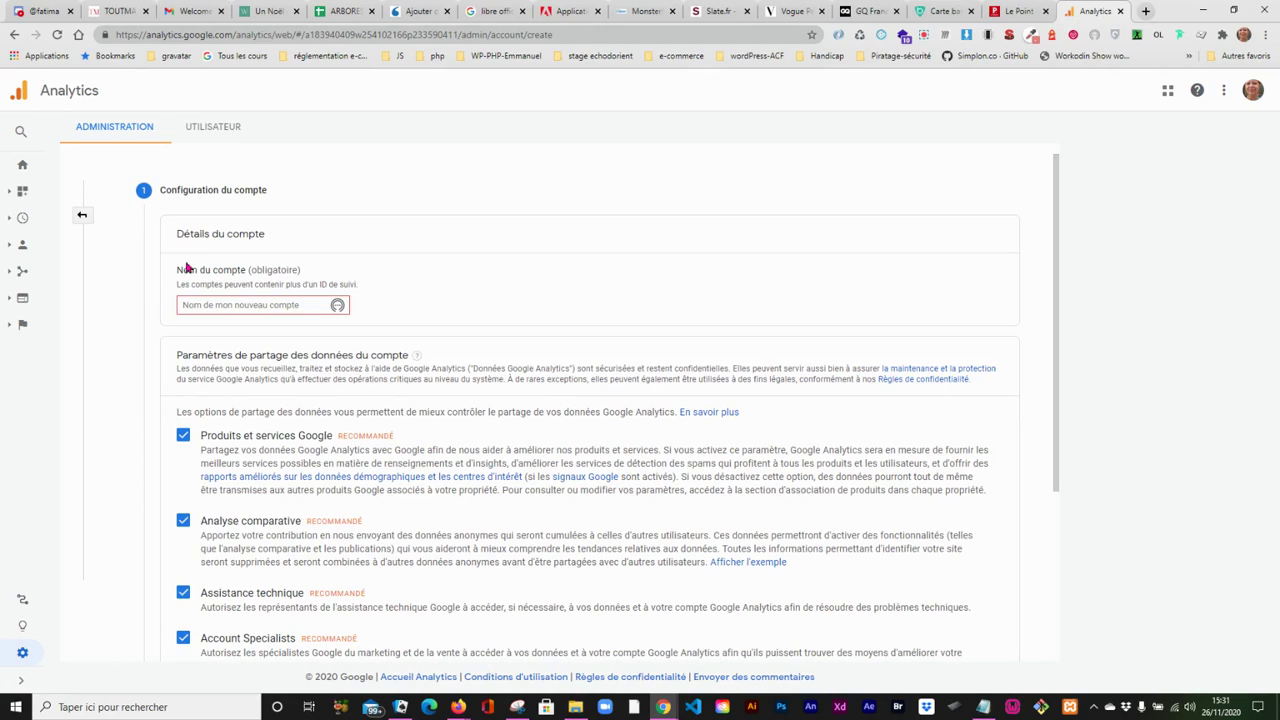
{"action": "left_click", "coordinate": [188, 305]}
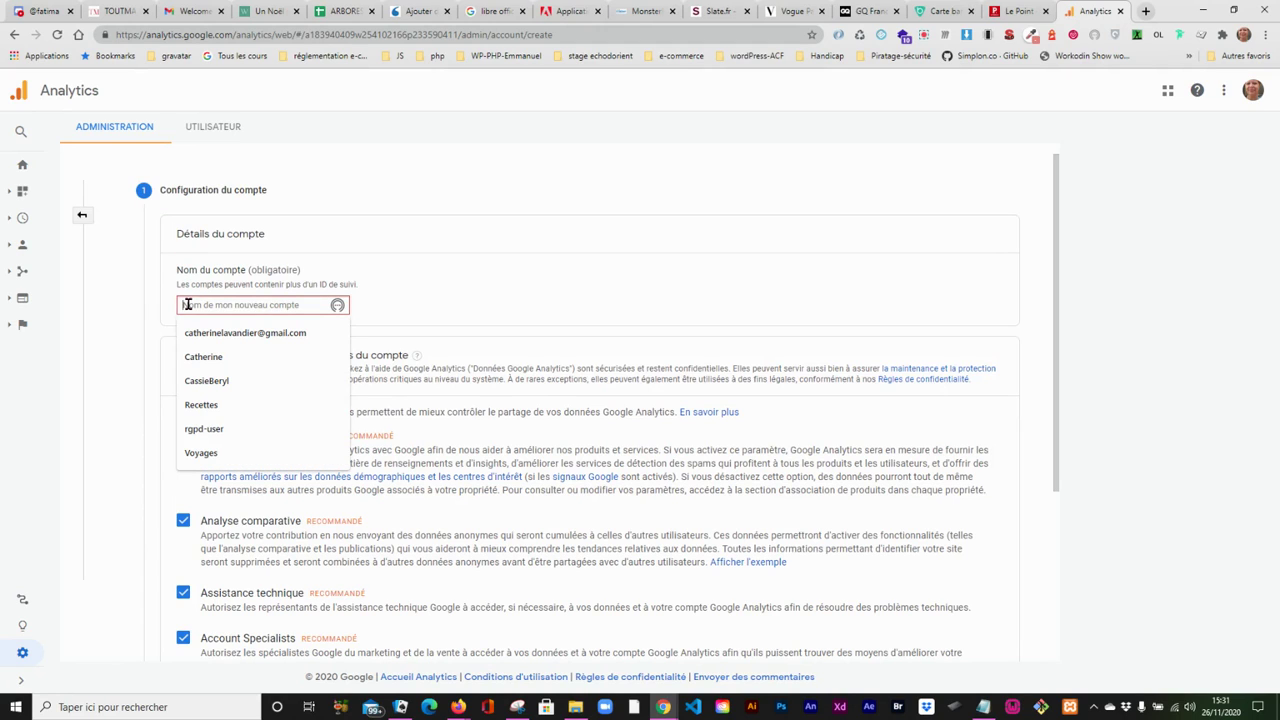
{"action": "type", "text": "eco"}
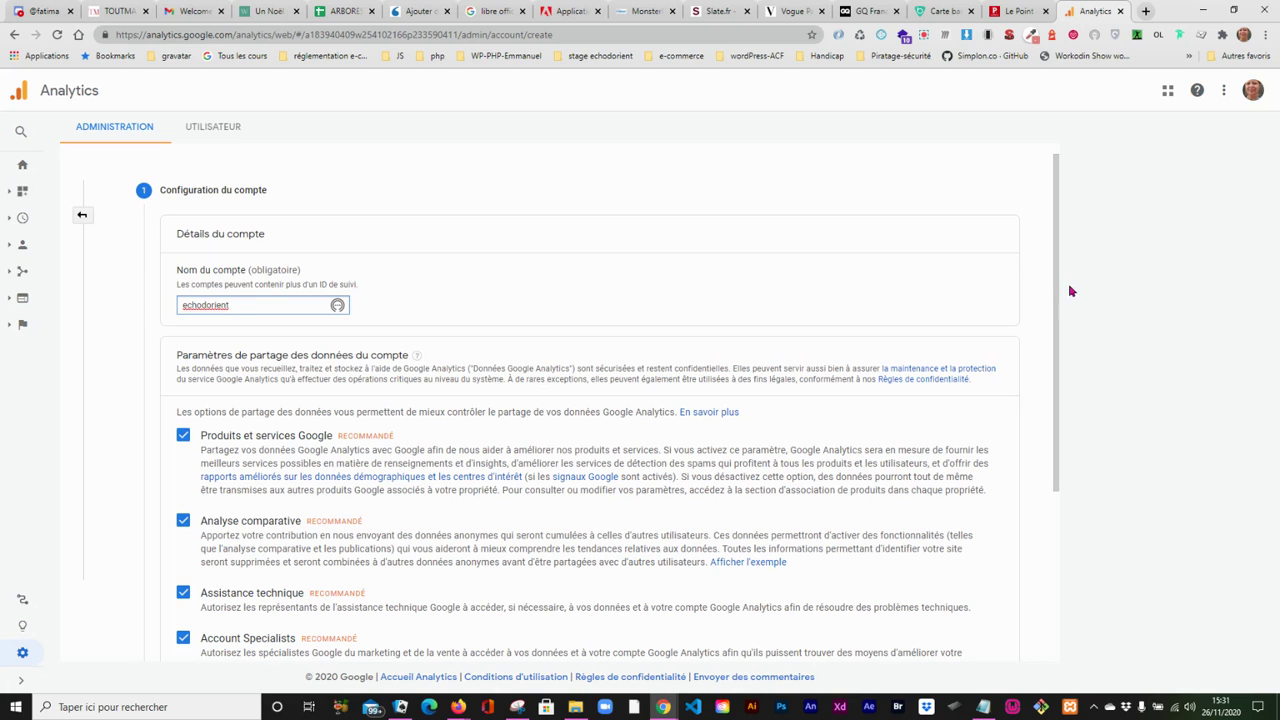
{"action": "left_click_drag", "start_coordinate": [1056, 290], "coordinate": [1043, 470]}
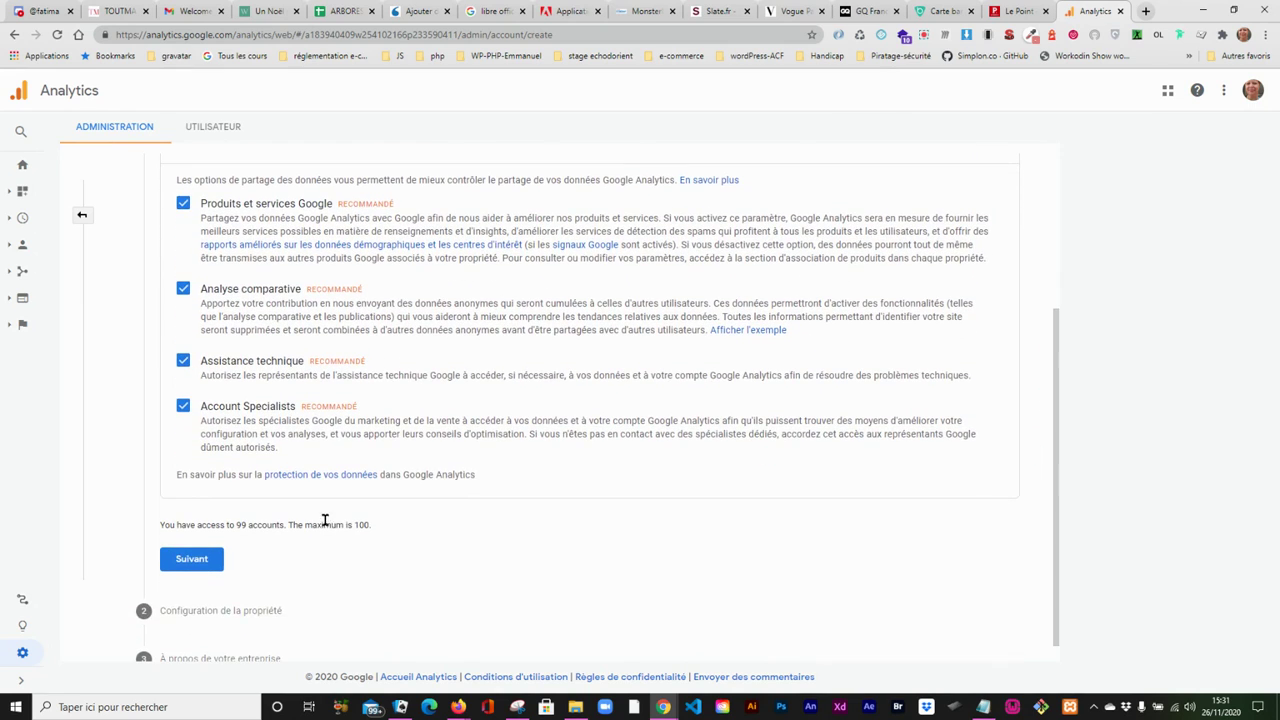
{"action": "left_click", "coordinate": [184, 563]}
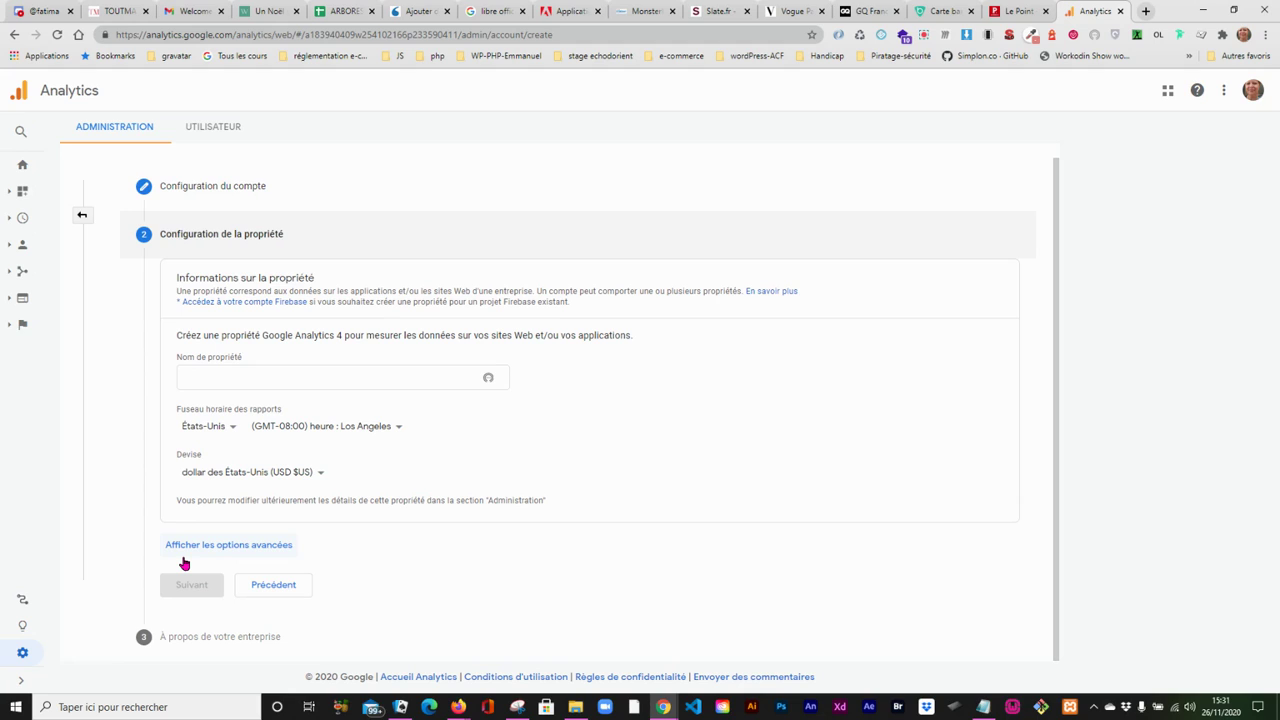
- Name the new Google Analytics 4 property echodorient
{"action": "left_click", "coordinate": [197, 374]}
{"action": "left_click", "coordinate": [197, 374]}
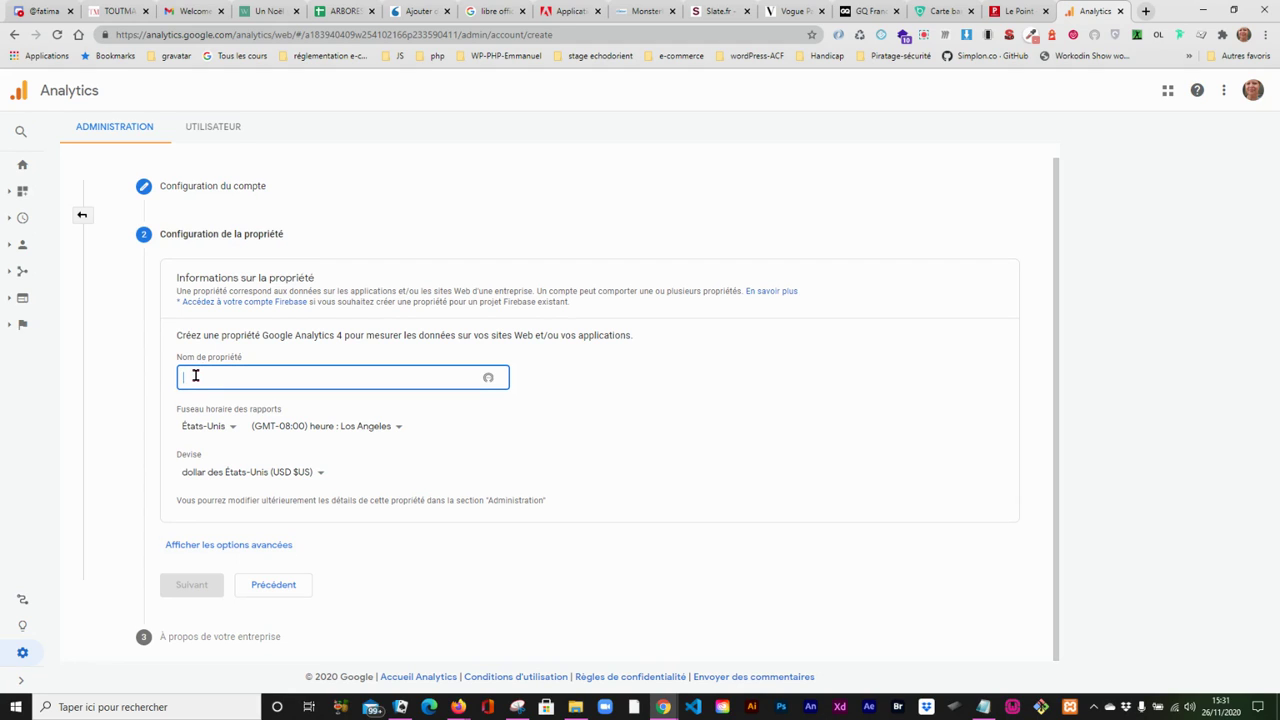
{"action": "type", "text": "echoroent"}
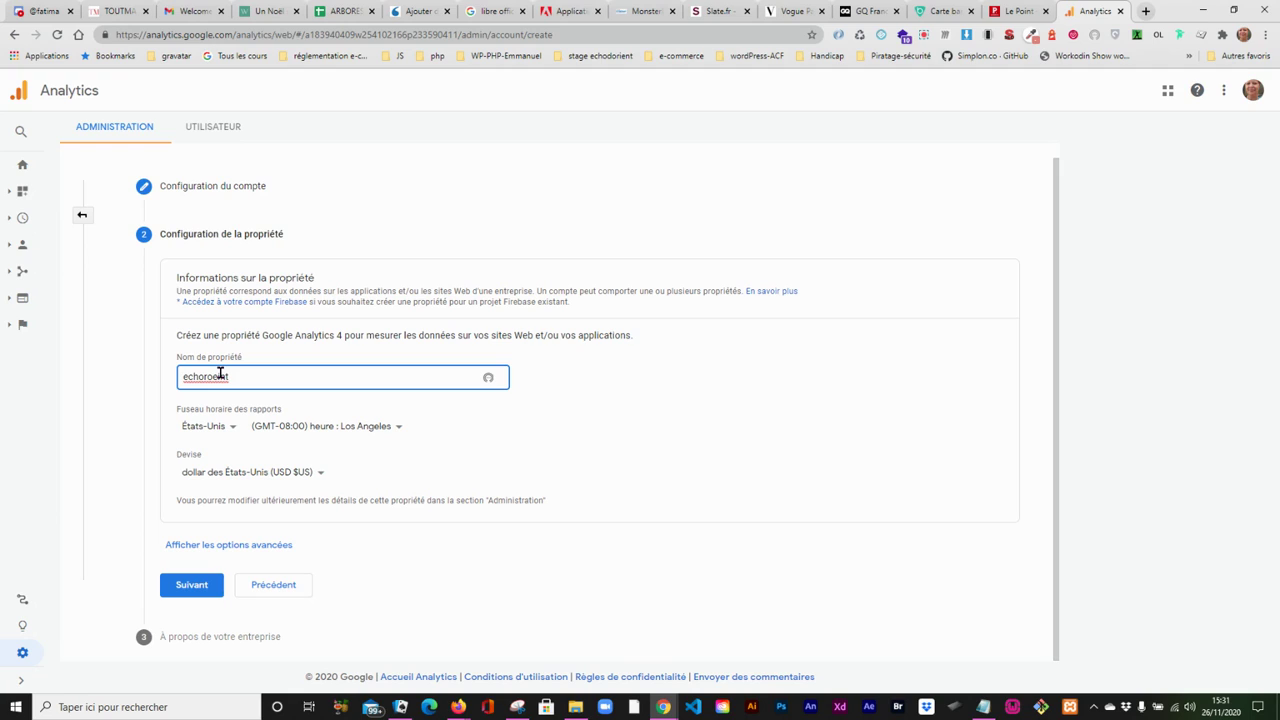
{"action": "key", "text": "BackSpace"}
{"action": "key", "text": "BackSpace"}
{"action": "type", "text": "ent"}
- Set the country for the property's reporting time zone to France
{"action": "left_click", "coordinate": [232, 428]}
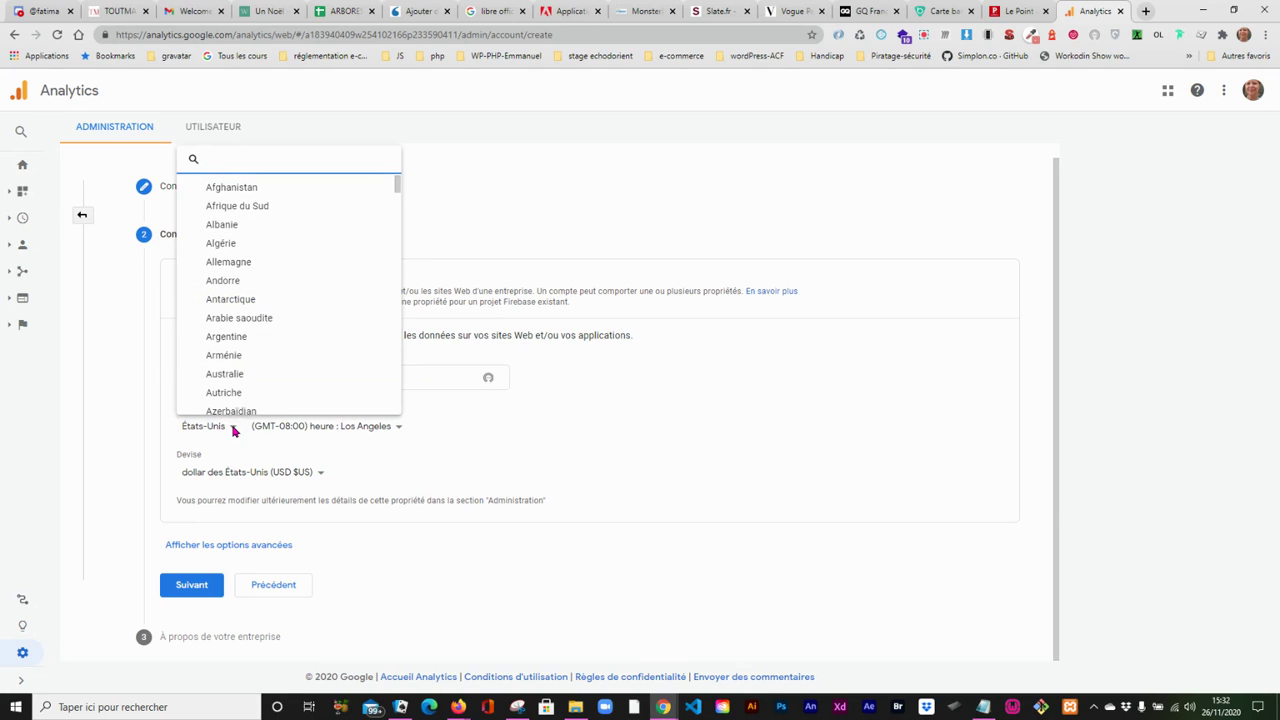
{"action": "left_click", "coordinate": [396, 187]}
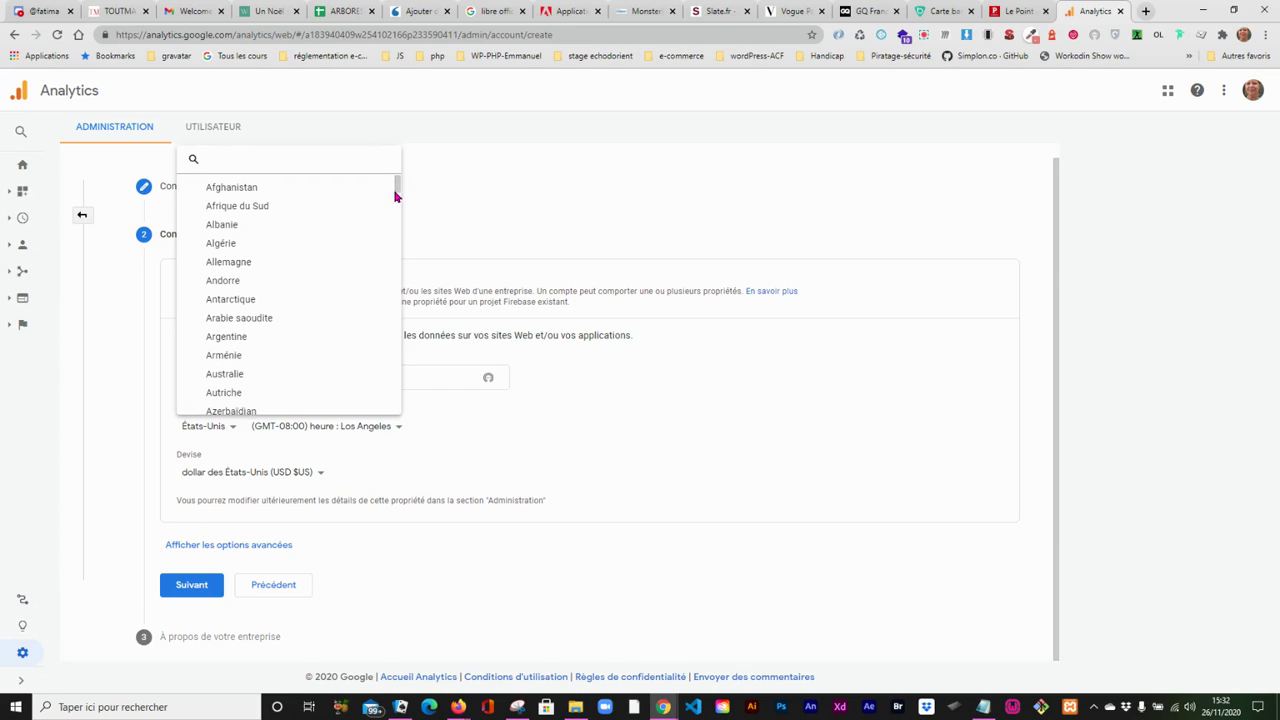
{"action": "left_click", "coordinate": [395, 190]}
{"action": "left_click", "coordinate": [397, 180]}
{"action": "left_click", "coordinate": [397, 405]}
{"action": "left_click", "coordinate": [397, 405]}
{"action": "left_click", "coordinate": [397, 405]}
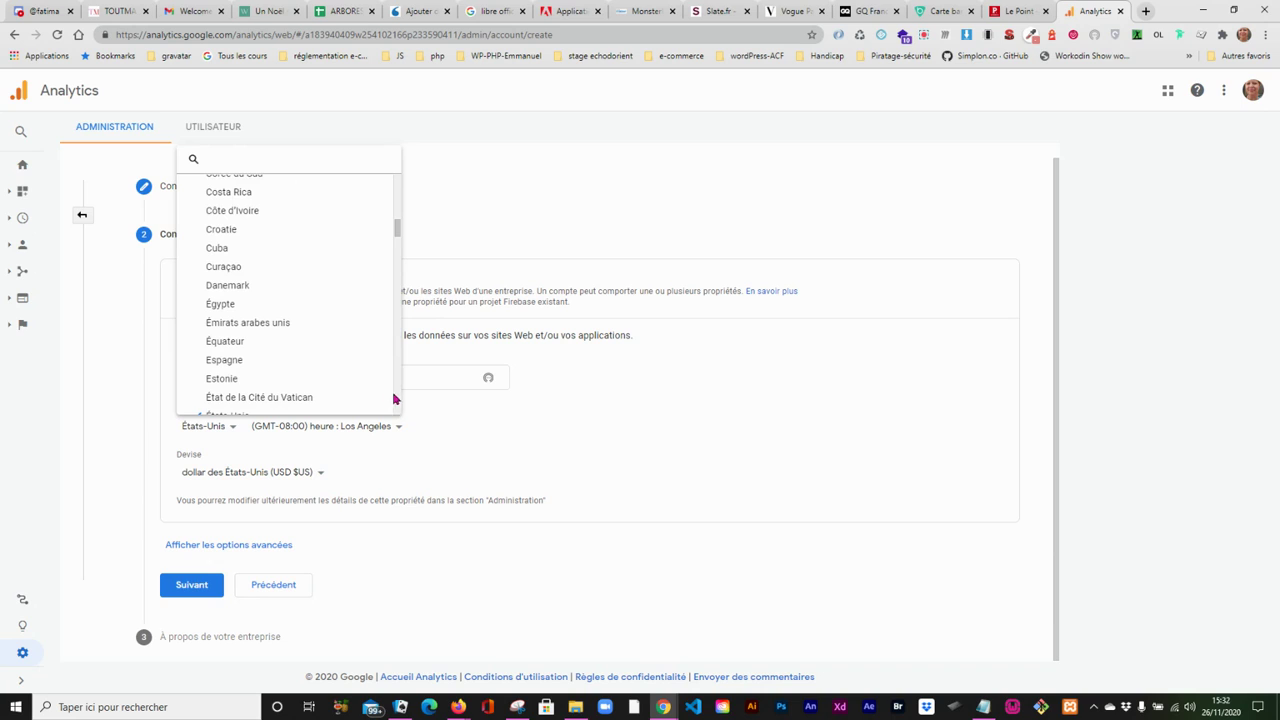
{"action": "left_click", "coordinate": [262, 157]}
{"action": "type", "text": "f"}
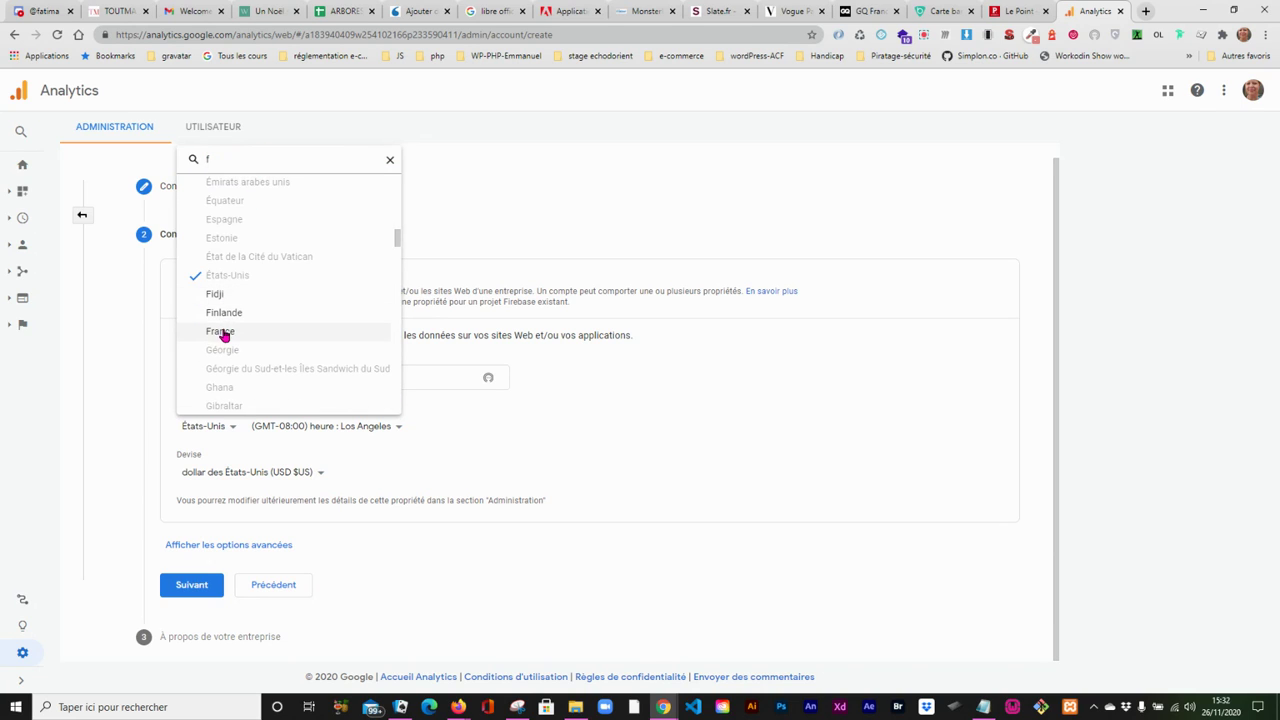
{"action": "left_click", "coordinate": [221, 332]}
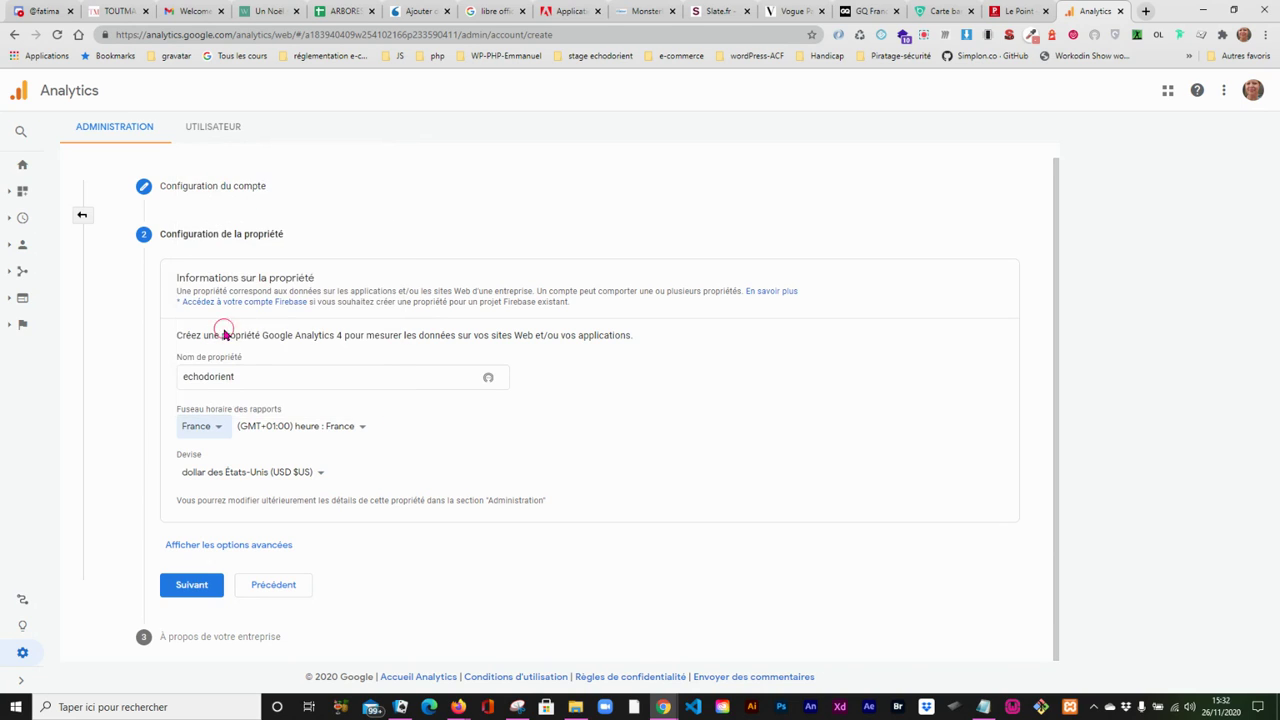
- Set the property's currency to euro (EUR €)
{"action": "left_click", "coordinate": [205, 475]}
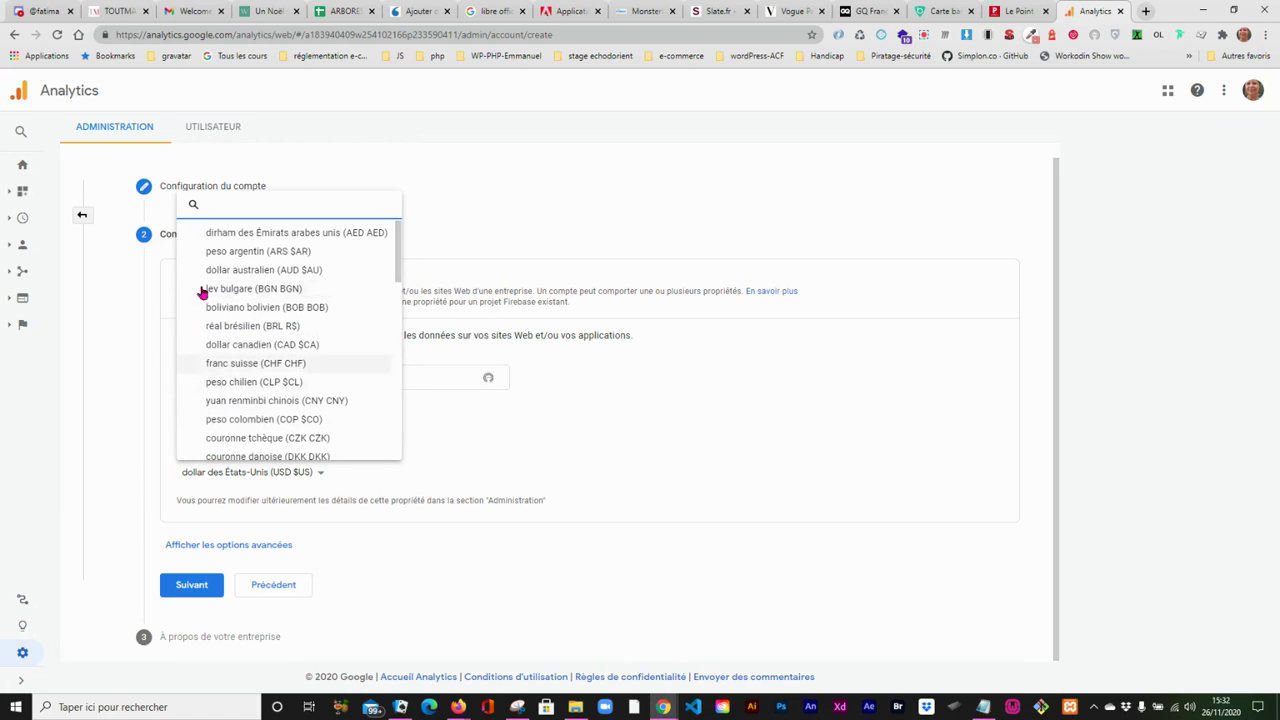
{"action": "type", "text": "e"}
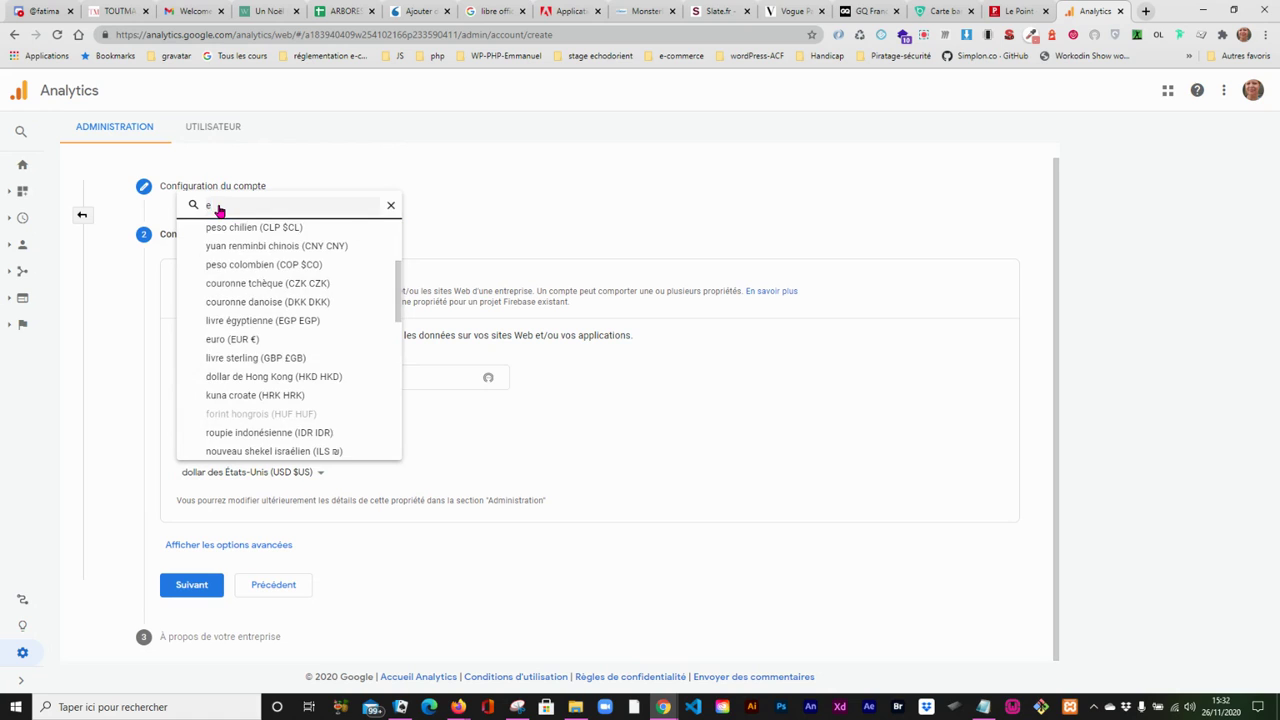
{"action": "left_click", "coordinate": [223, 339]}
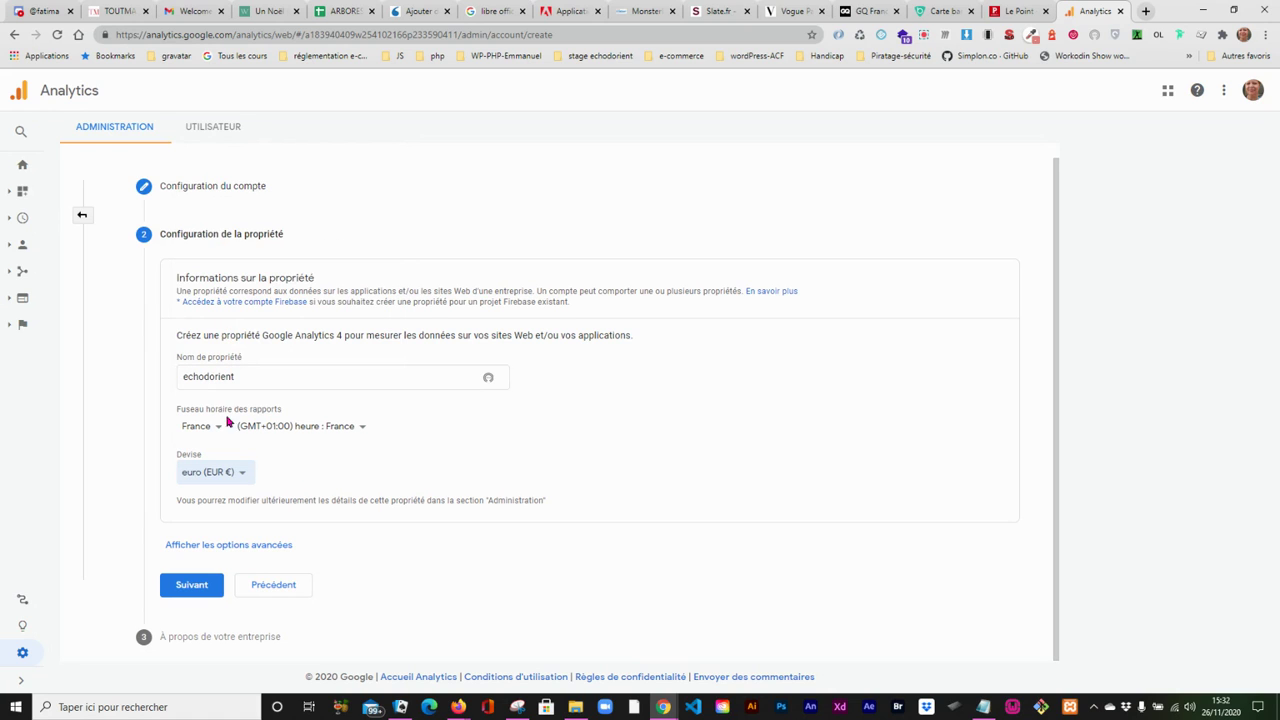
- Show the property's advanced options and enable the creation of a Universal Analytics property
{"action": "left_click", "coordinate": [257, 549]}
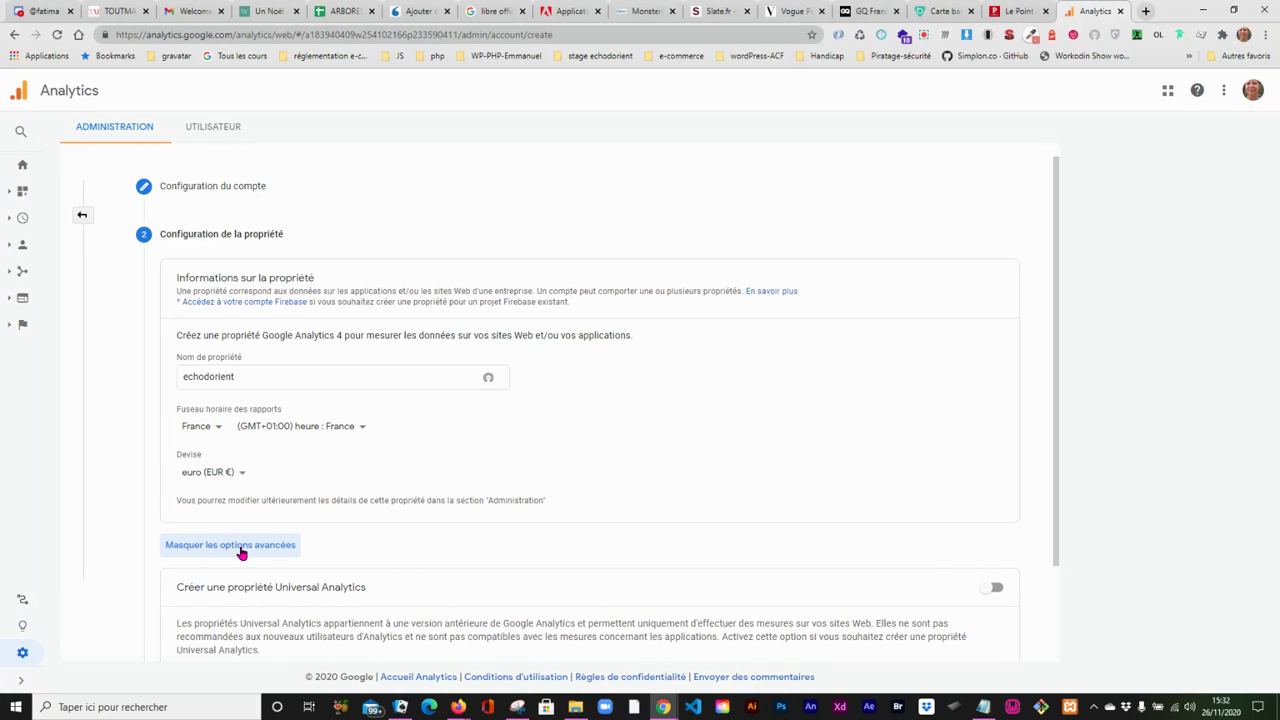
{"action": "left_click", "coordinate": [995, 587]}
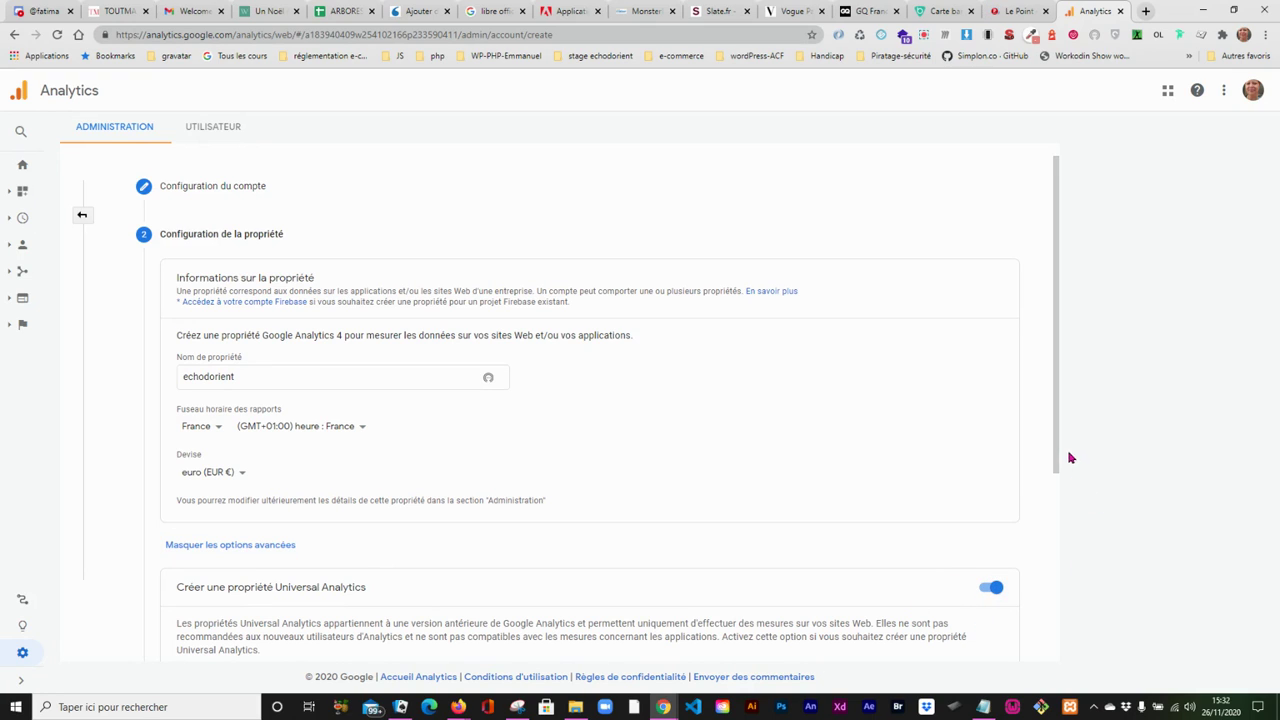
{"action": "left_click_drag", "start_coordinate": [1059, 458], "coordinate": [1053, 643]}
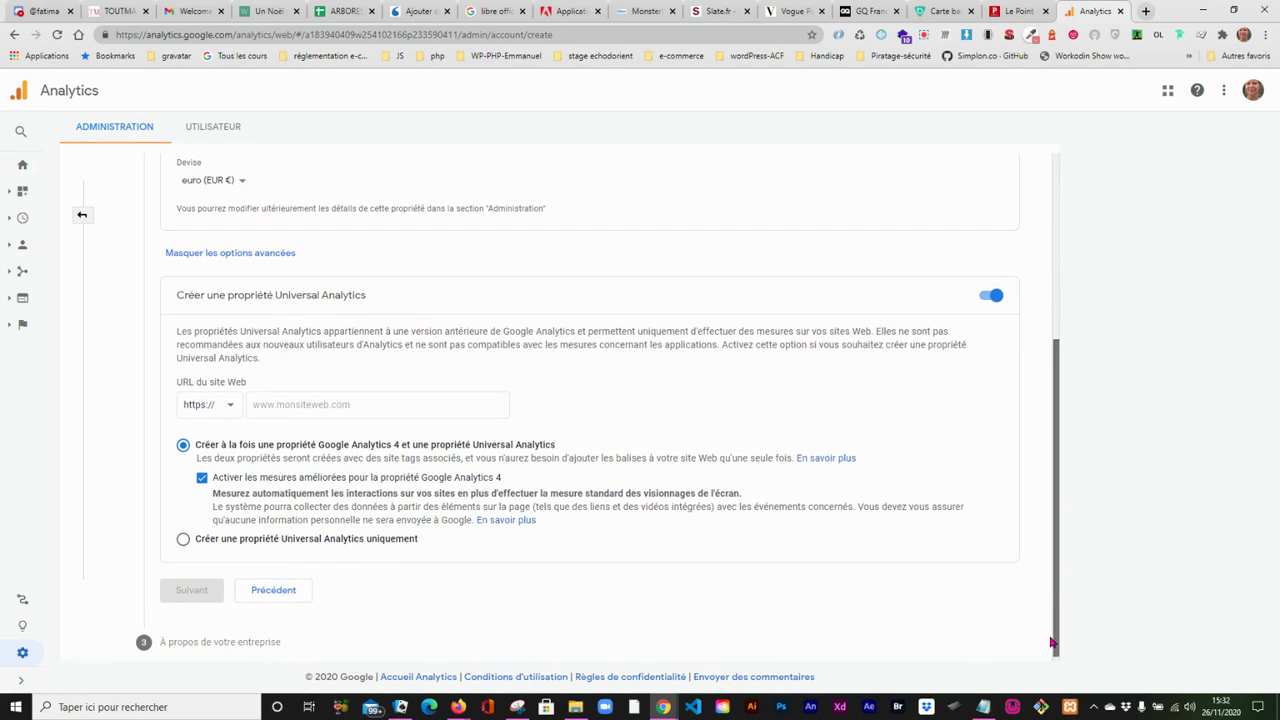
- Leave the account creation form and switch to the Echos d'Orient site's own Google account
{"action": "left_click_drag", "start_coordinate": [1051, 643], "coordinate": [1046, 340]}
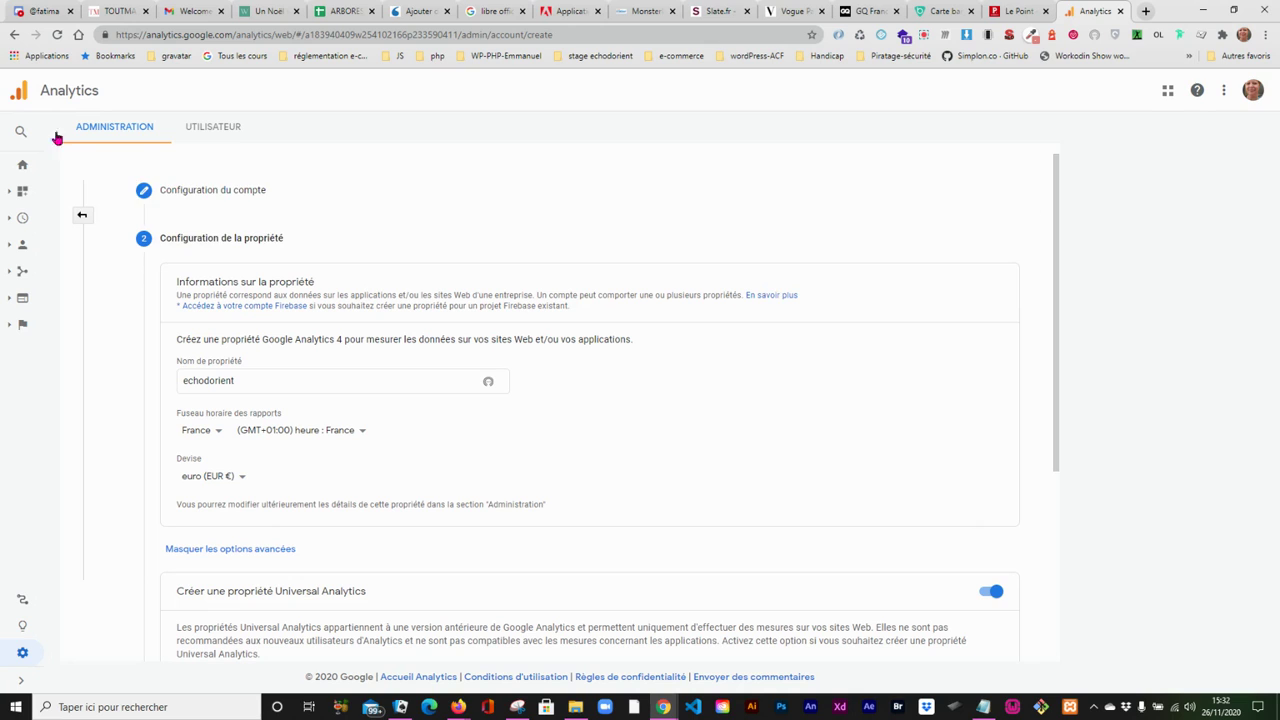
{"action": "left_click", "coordinate": [14, 35]}
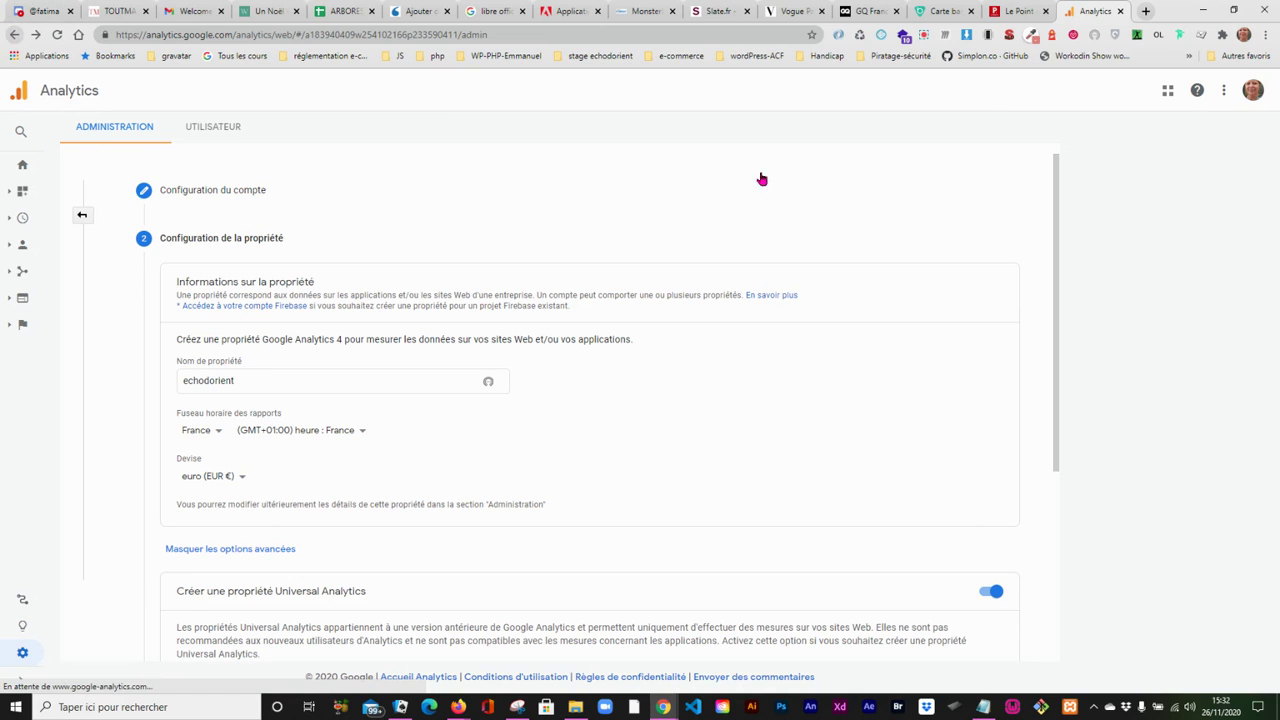
{"action": "left_click", "coordinate": [1252, 94]}
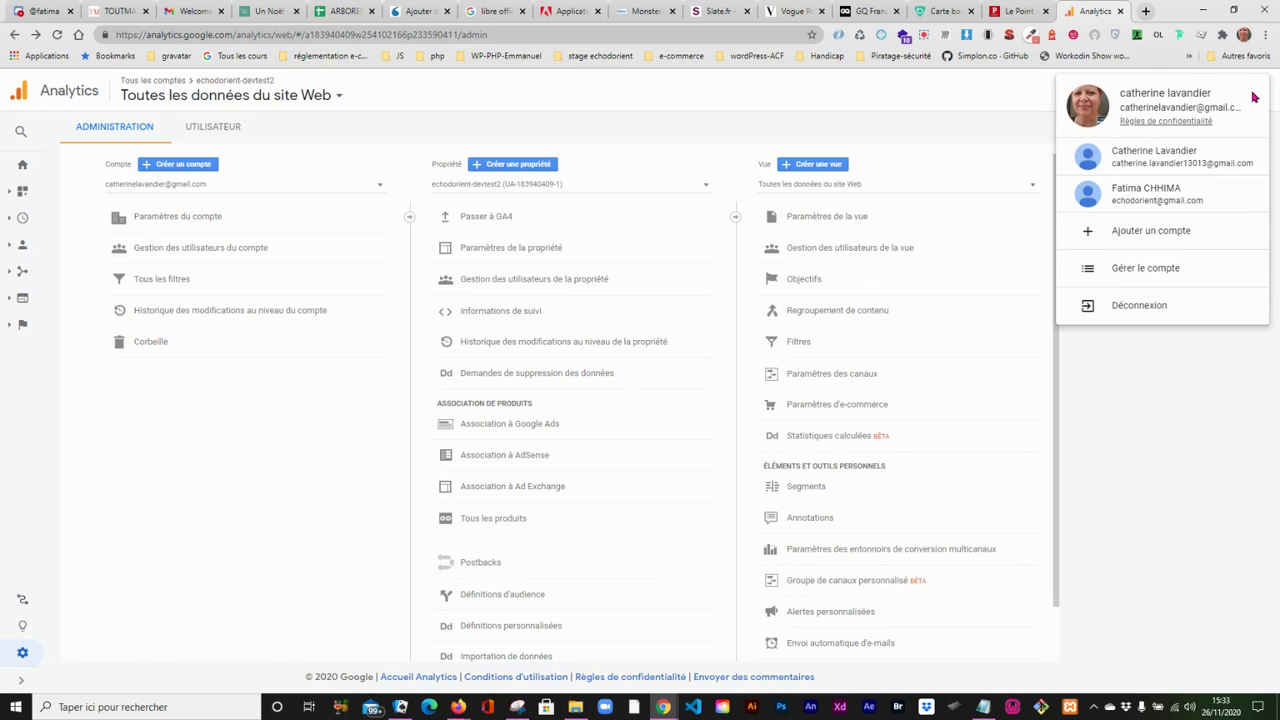
{"action": "left_click", "coordinate": [1165, 193]}
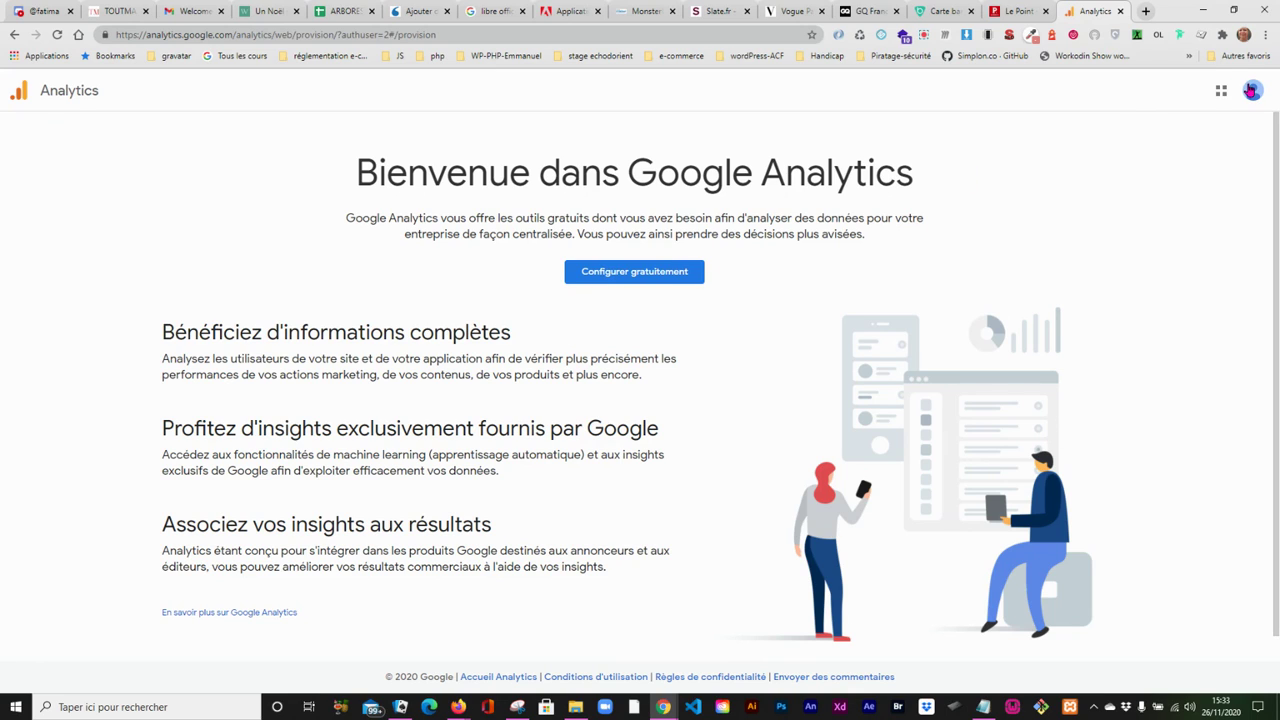
{"action": "left_click", "coordinate": [1251, 90]}
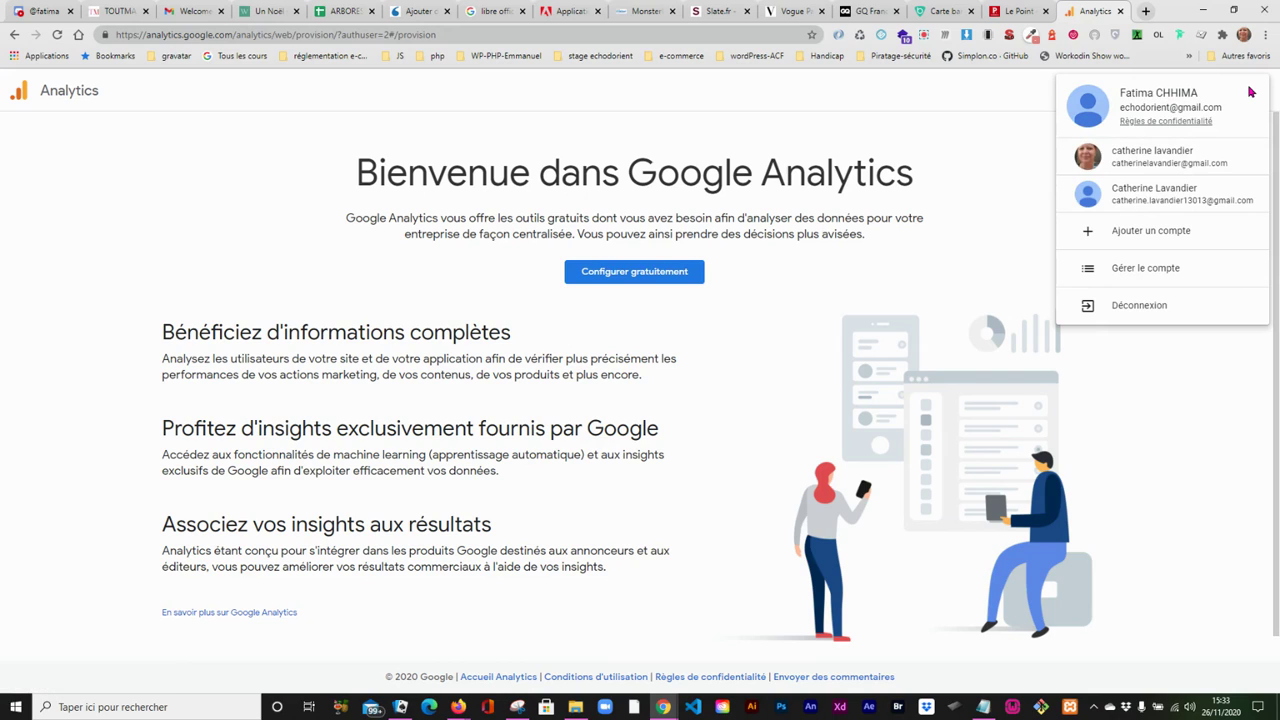
- Start the free Analytics setup, name the new account echodorient, and continue to the property configuration with the recommended data sharing options
{"action": "left_click", "coordinate": [616, 278]}
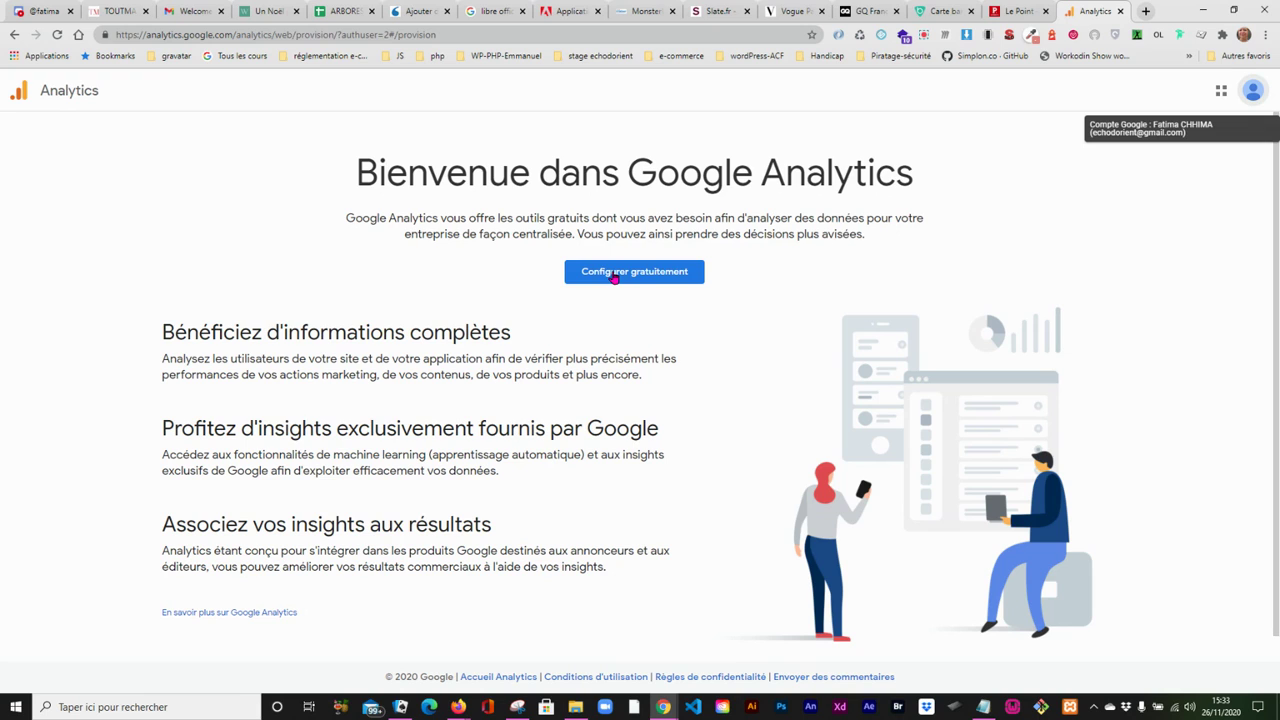
{"action": "left_click", "coordinate": [616, 276]}
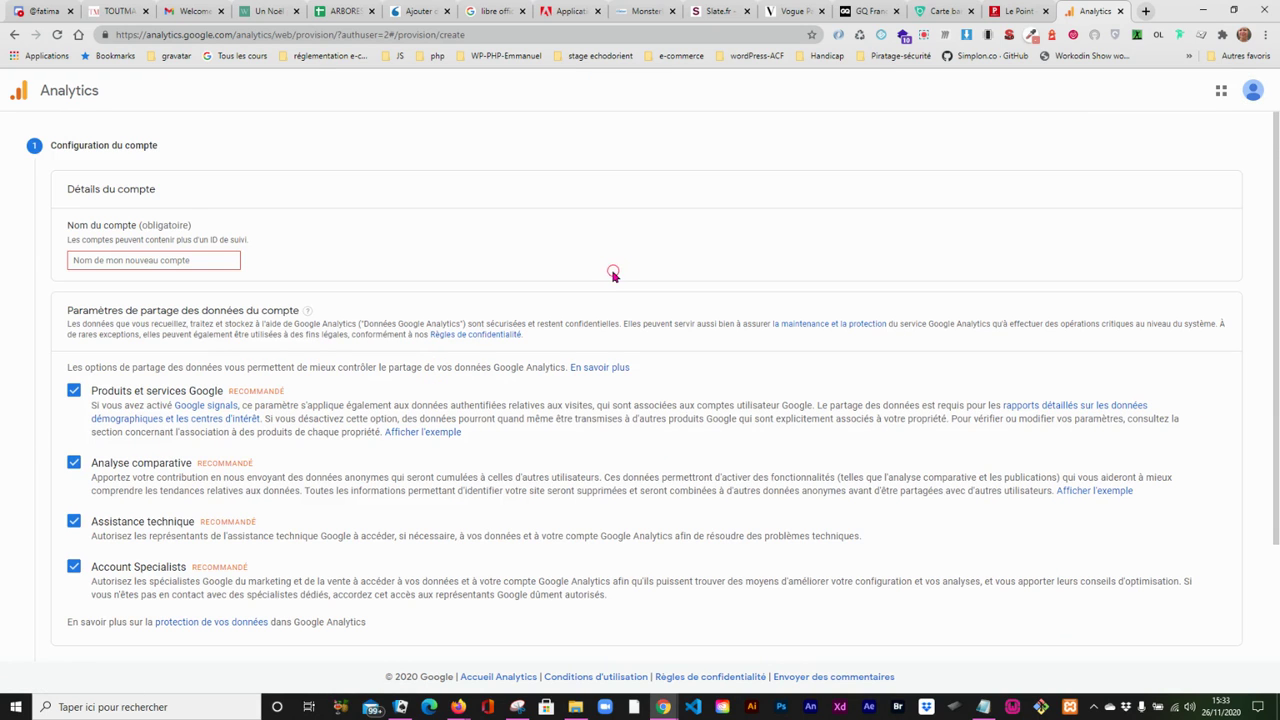
{"action": "left_click", "coordinate": [80, 260]}
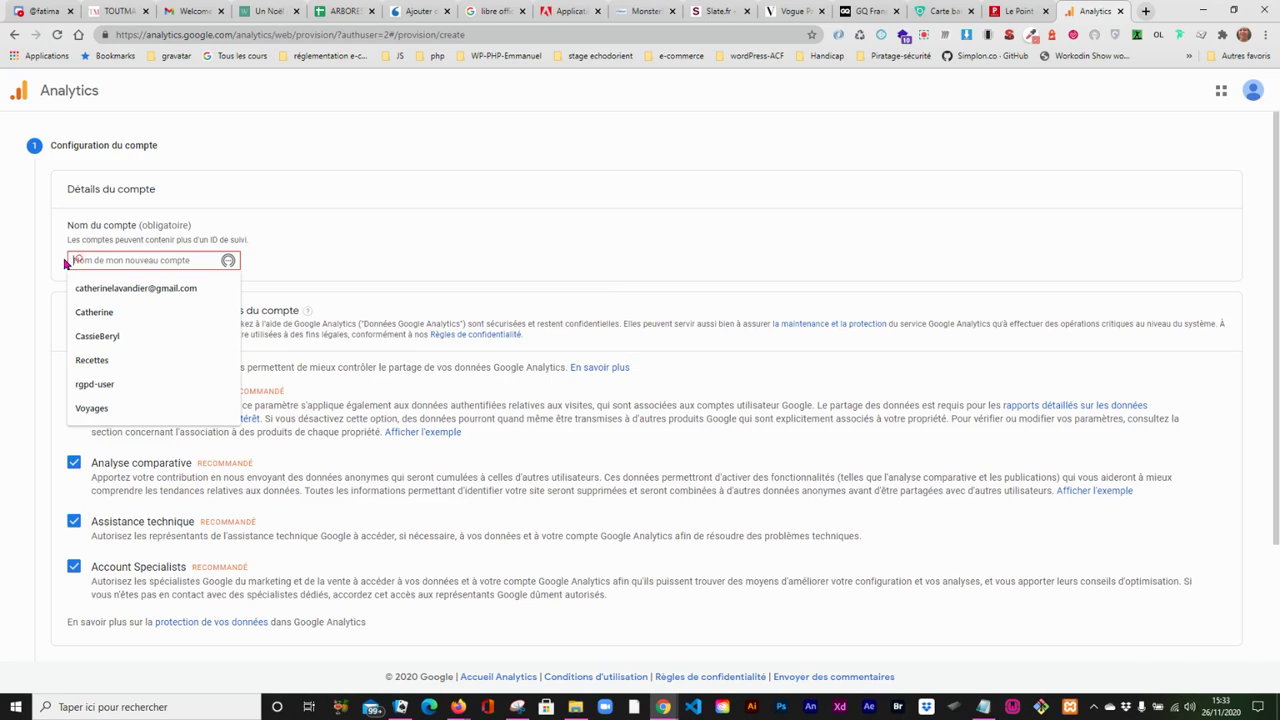
{"action": "type", "text": "e"}
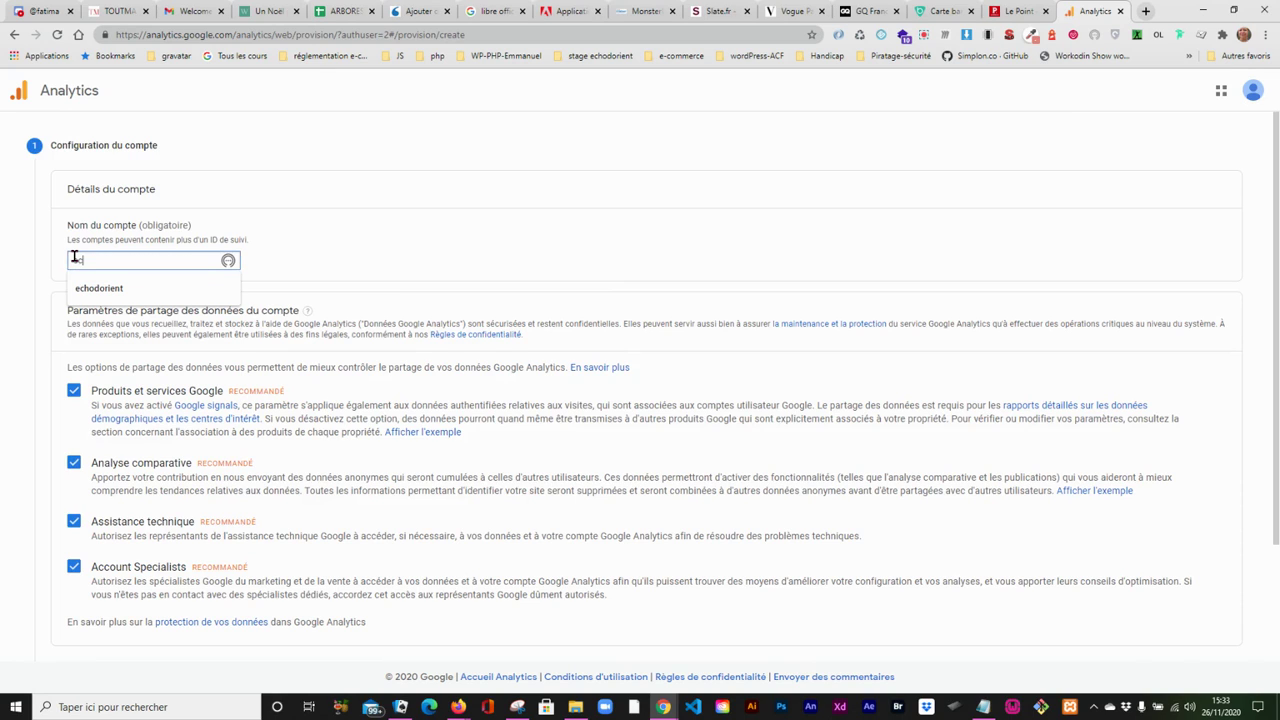
{"action": "type", "text": "chodorient"}
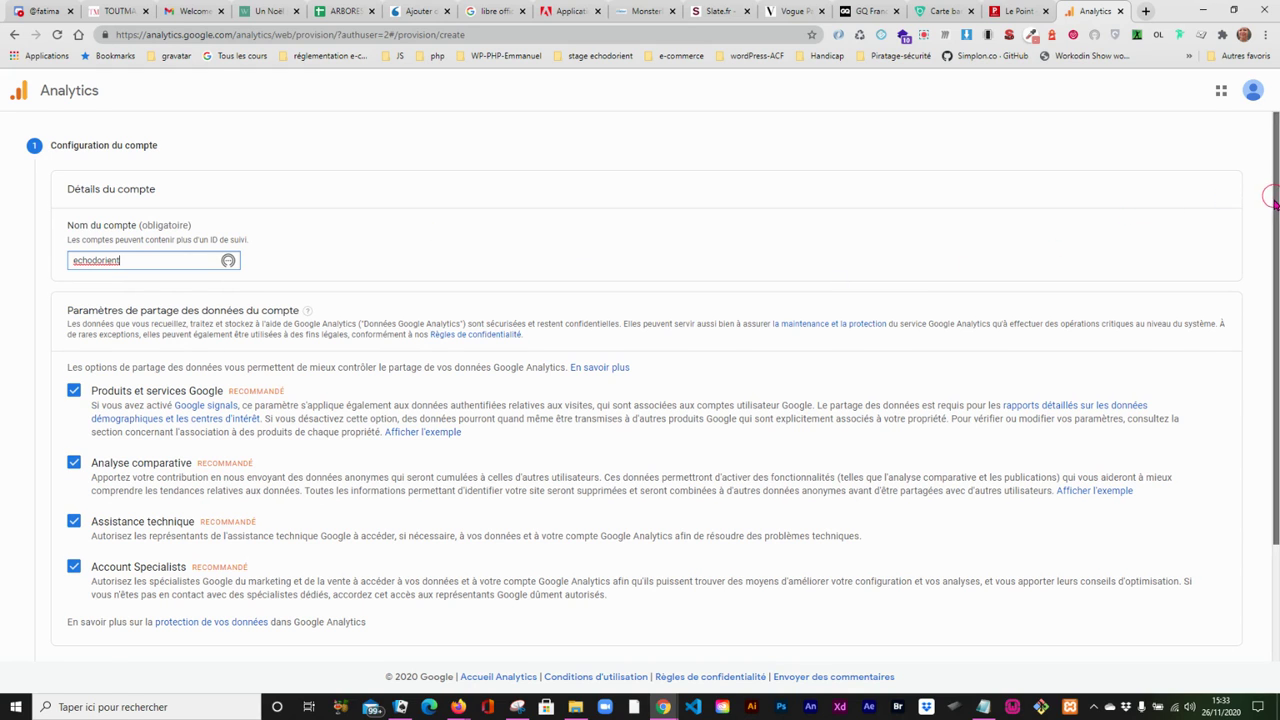
{"action": "scroll", "coordinate": [1268, 195], "scroll_direction": "down", "scroll_amount": 3}
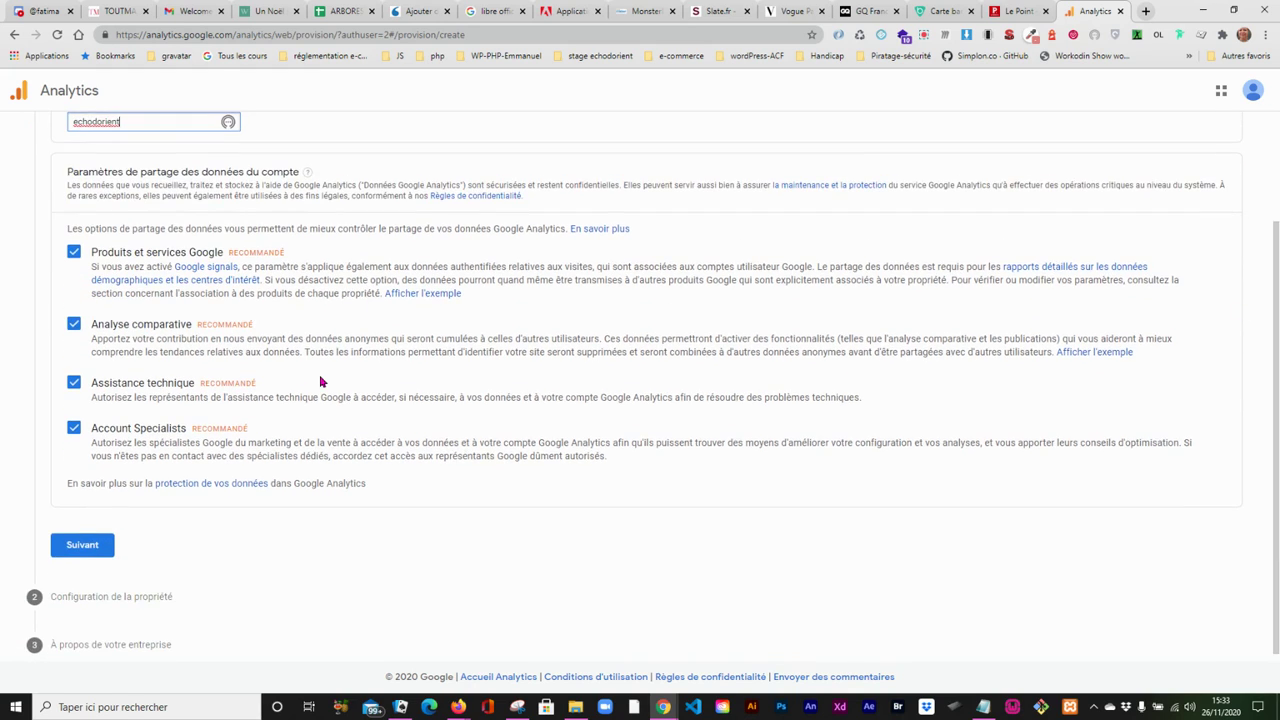
{"action": "left_click", "coordinate": [80, 547]}
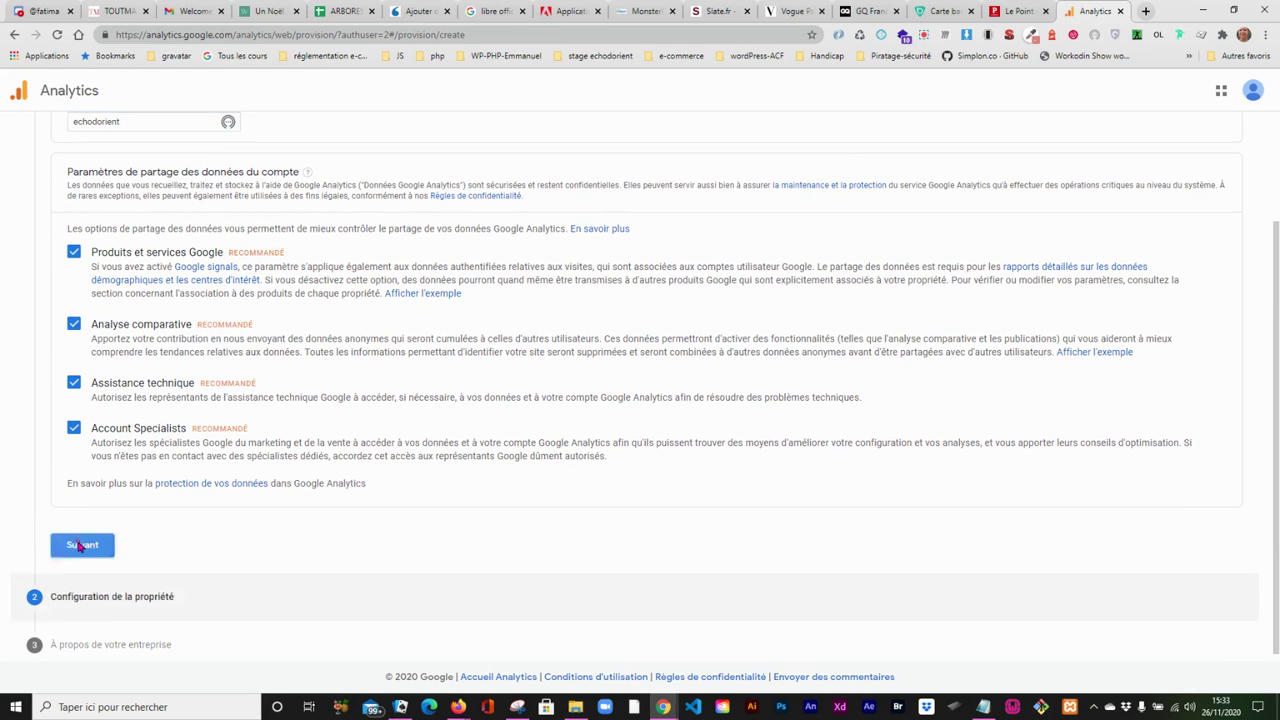
- Name the new property echodorient
{"action": "left_click", "coordinate": [84, 340]}
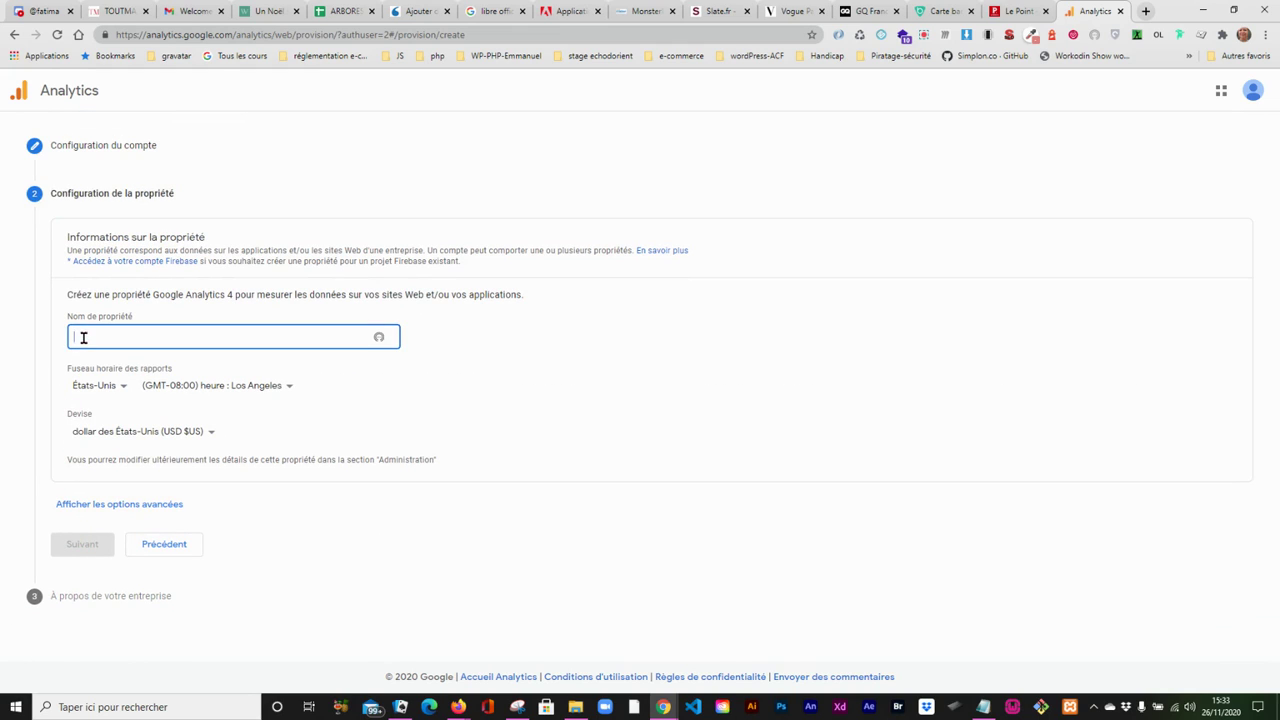
{"action": "type", "text": "echodorient"}
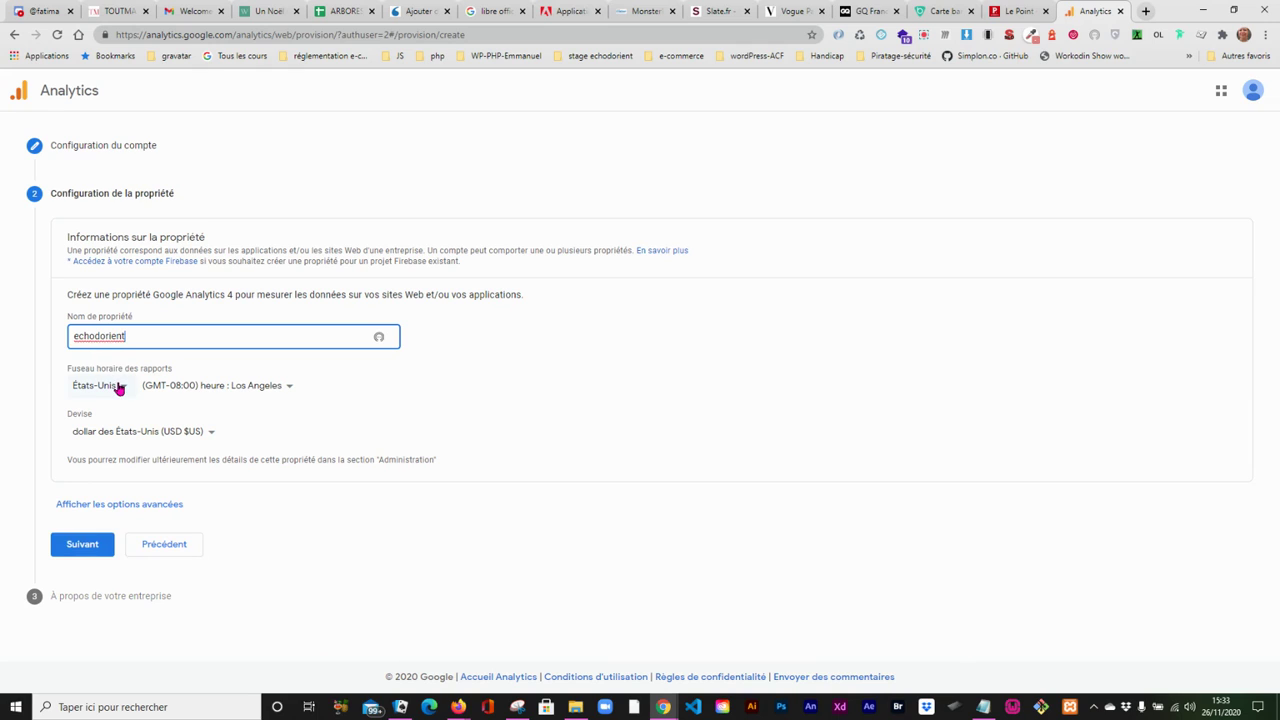
- Set the property's reporting time zone country to France and its currency to euro (EUR €)
{"action": "left_click", "coordinate": [118, 388]}
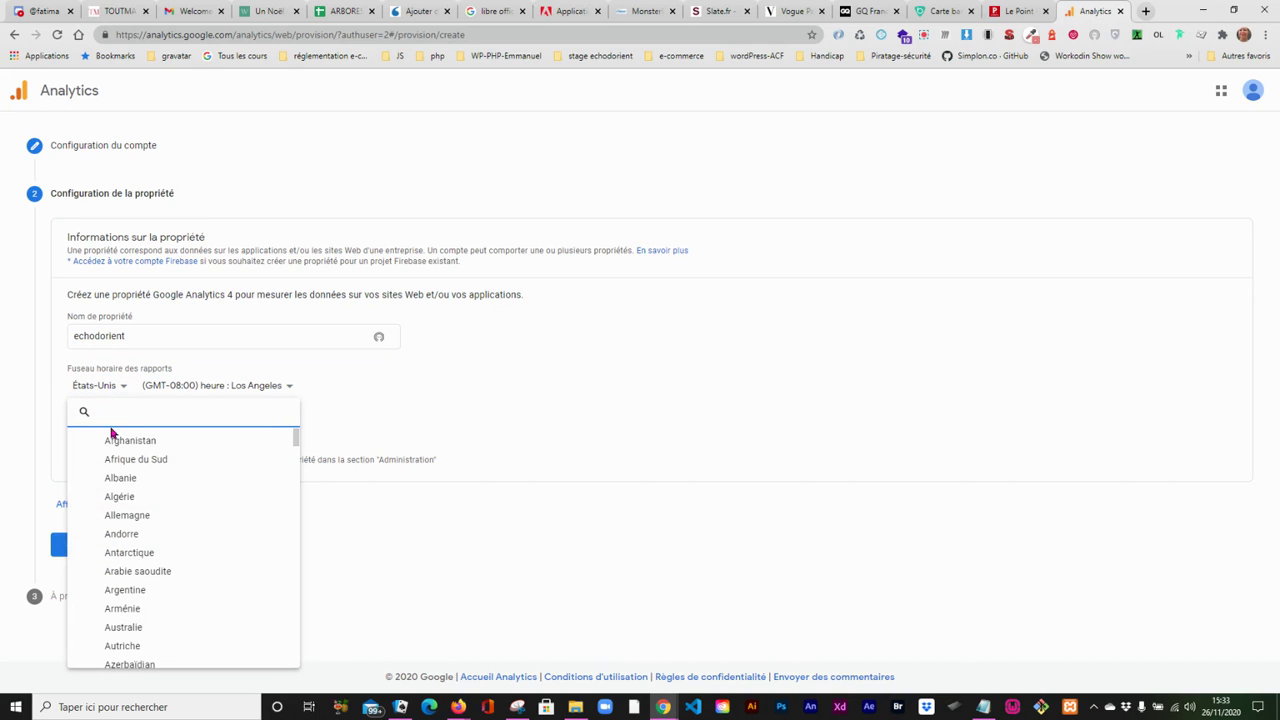
{"action": "type", "text": "f"}
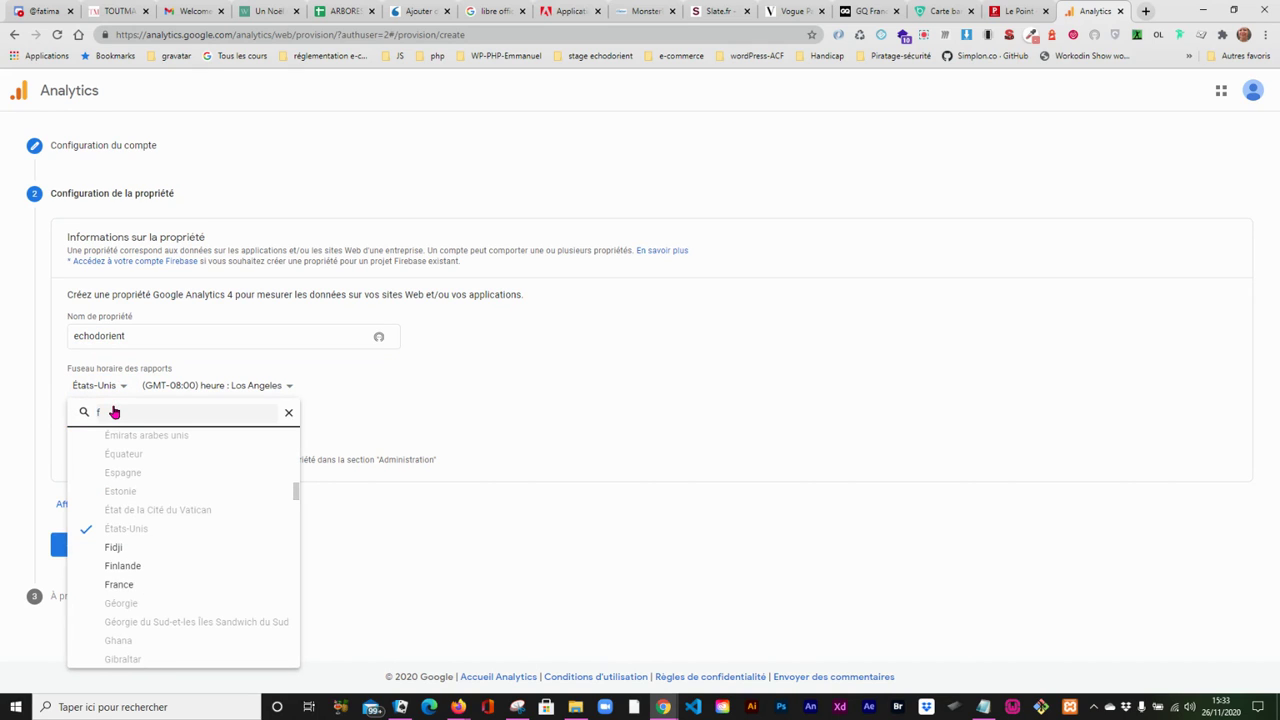
{"action": "left_click", "coordinate": [122, 587]}
{"action": "left_click", "coordinate": [116, 433]}
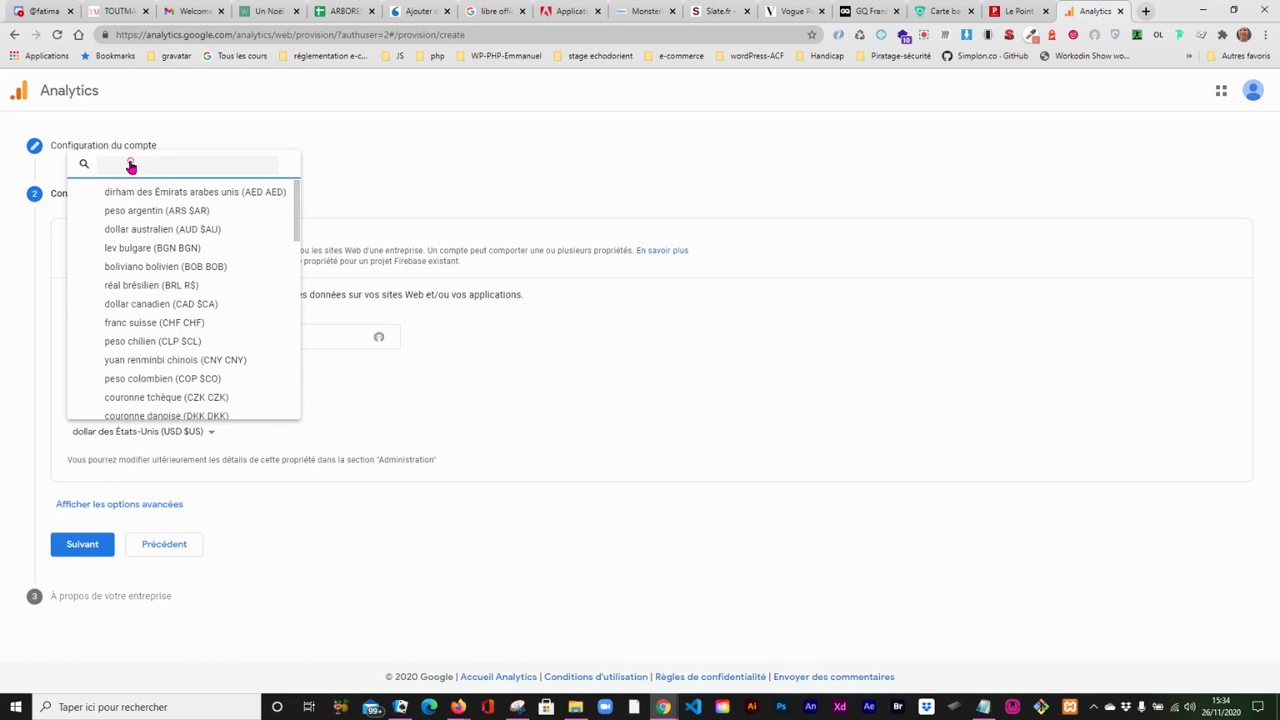
{"action": "type", "text": "e"}
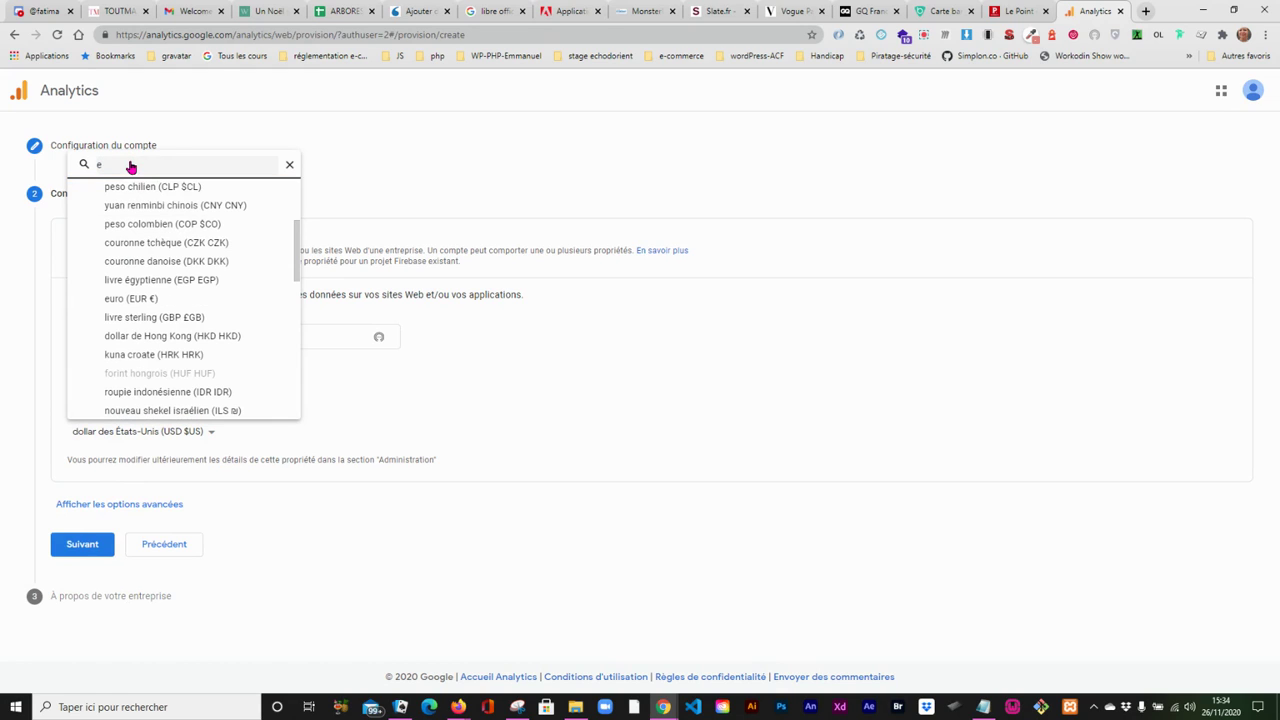
{"action": "left_click", "coordinate": [129, 297]}
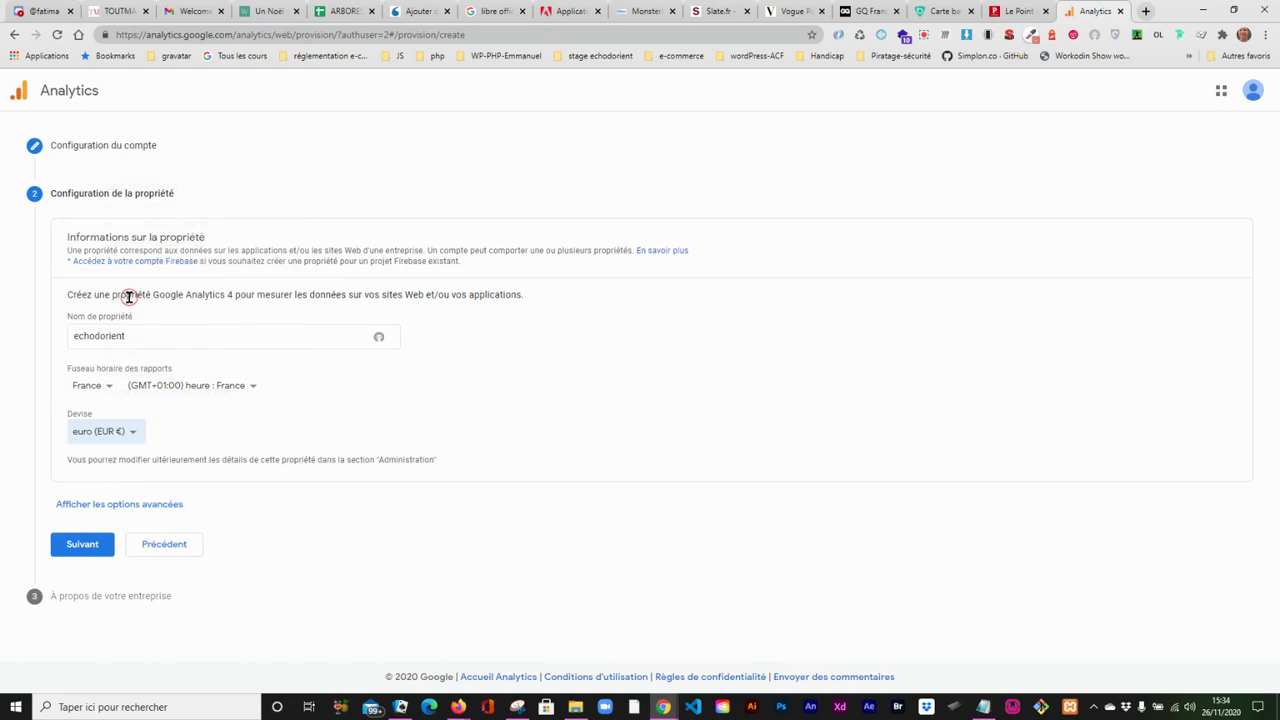
{"action": "left_click", "coordinate": [157, 506]}
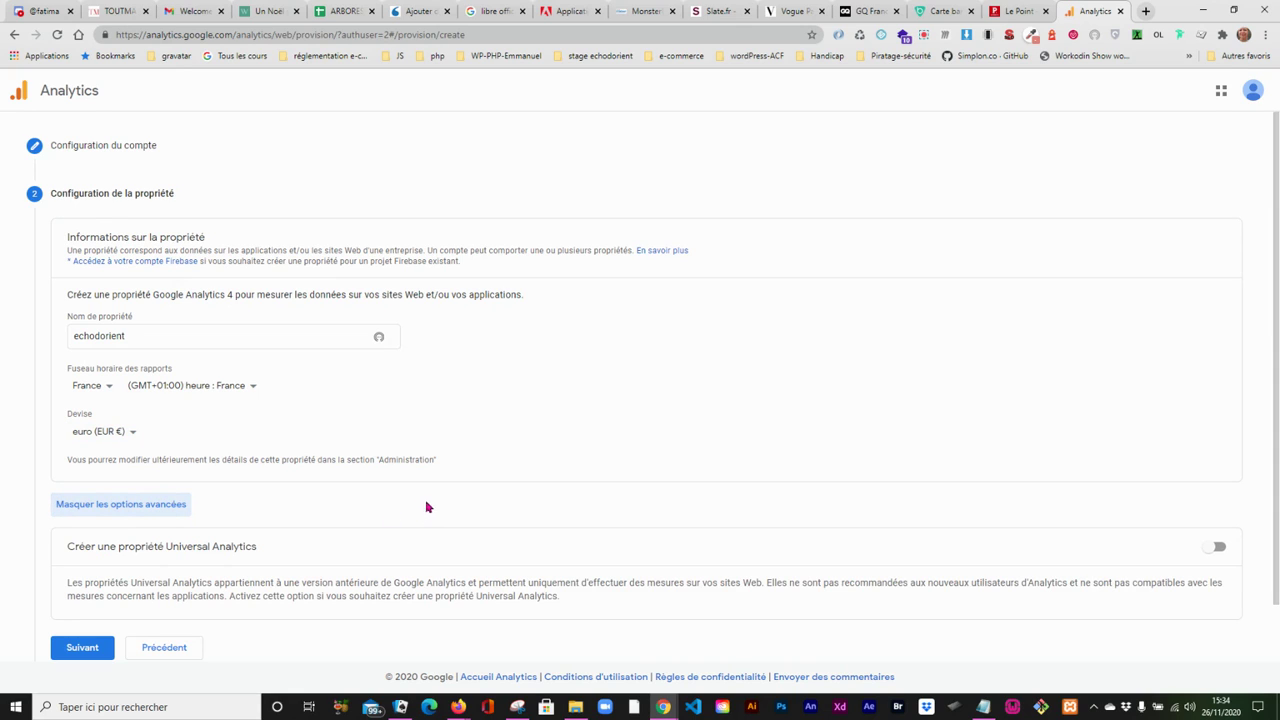
{"action": "left_click", "coordinate": [1218, 548]}
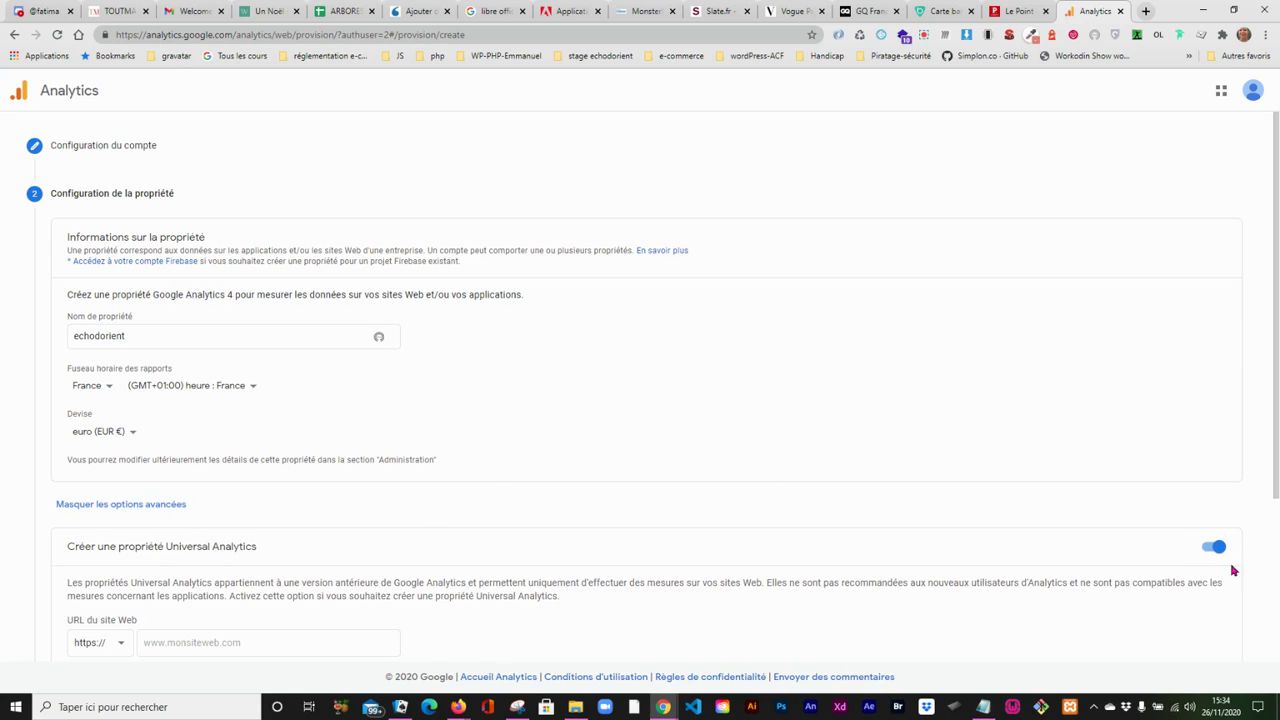
{"action": "left_click", "coordinate": [177, 643]}
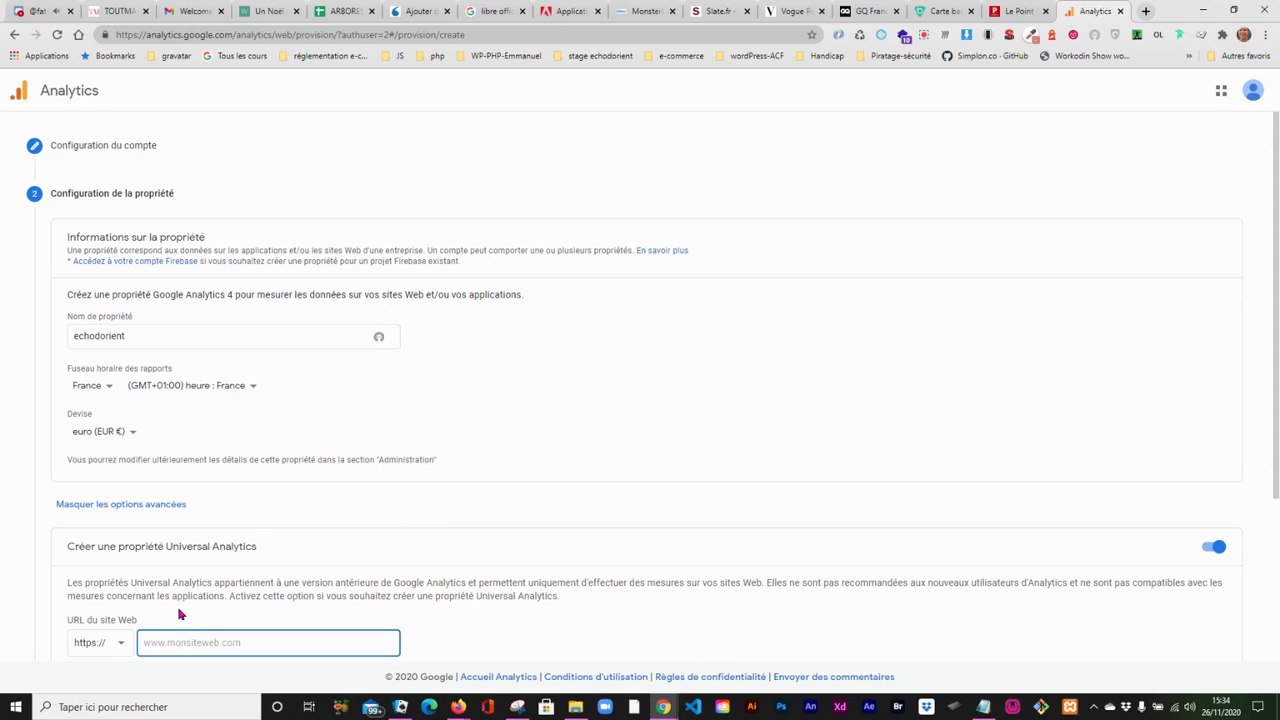
{"action": "type", "text": "e"}
{"action": "left_click", "coordinate": [190, 647]}
{"action": "key", "text": "BackSpace"}
{"action": "type", "text": "o"}
{"action": "type", "text": "i"}
{"action": "type", "text": "i"}
{"action": "key", "text": "BackSpace"}
{"action": "type", "text": "www"}
{"action": "type", "text": ".com"}
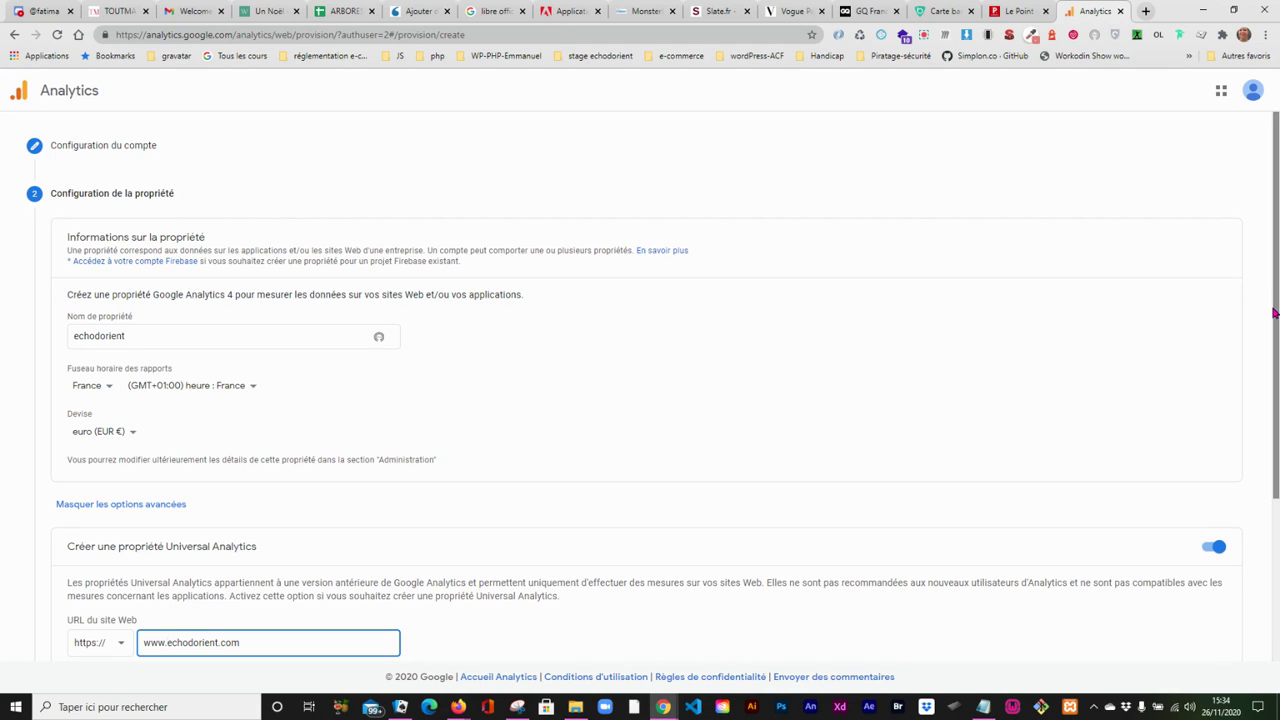
- Choose to create only a Universal Analytics property and continue to the business information
{"action": "scroll", "coordinate": [1270, 307], "scroll_direction": "down", "scroll_amount": 2}
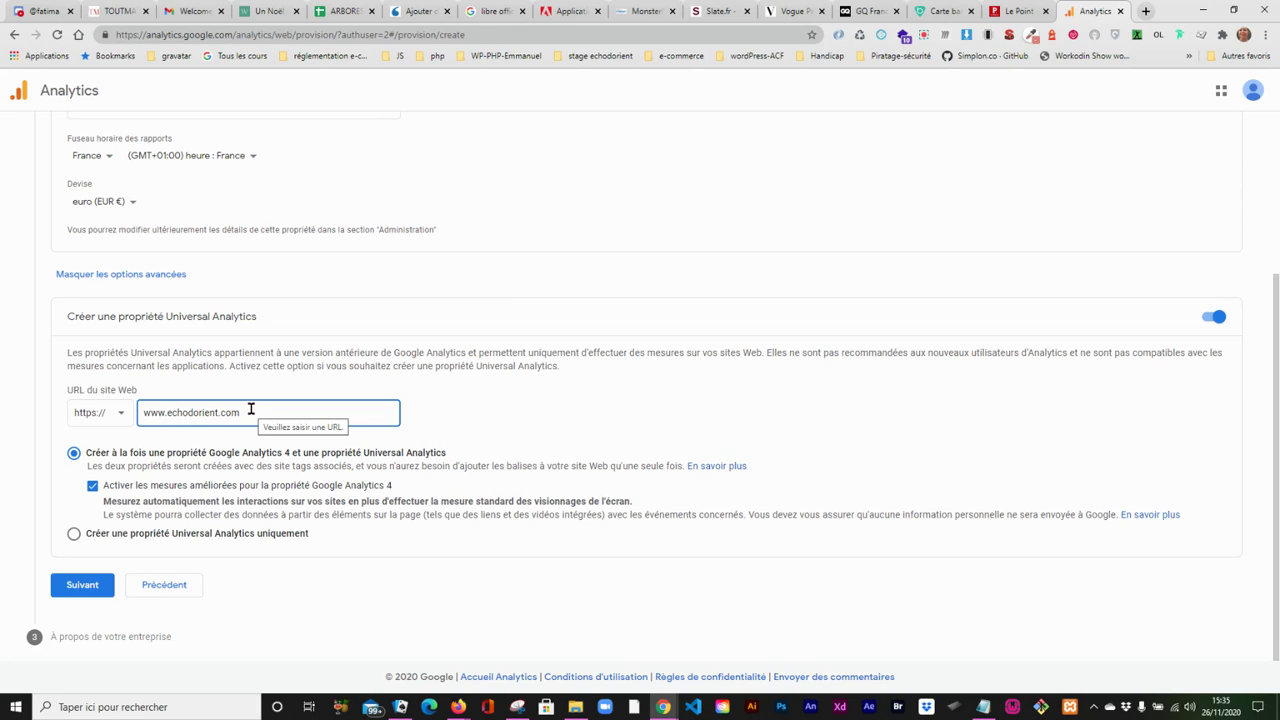
{"action": "left_click", "coordinate": [73, 536]}
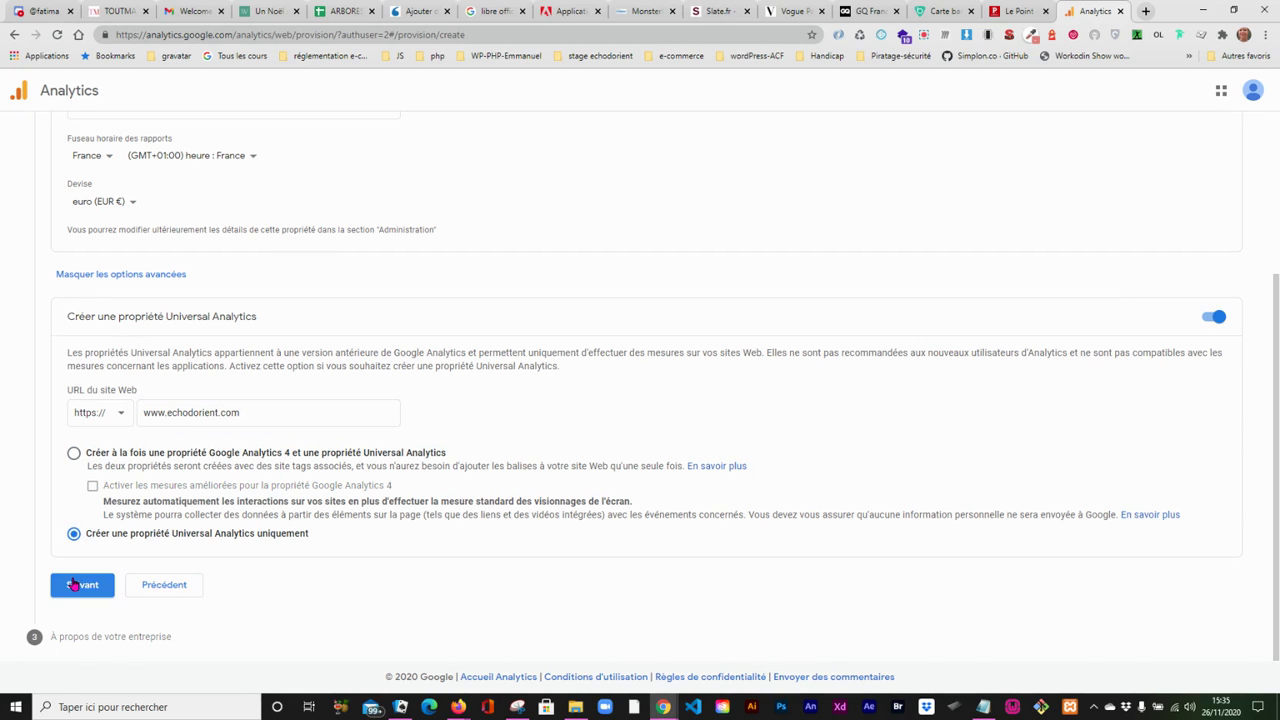
{"action": "left_click", "coordinate": [74, 586]}
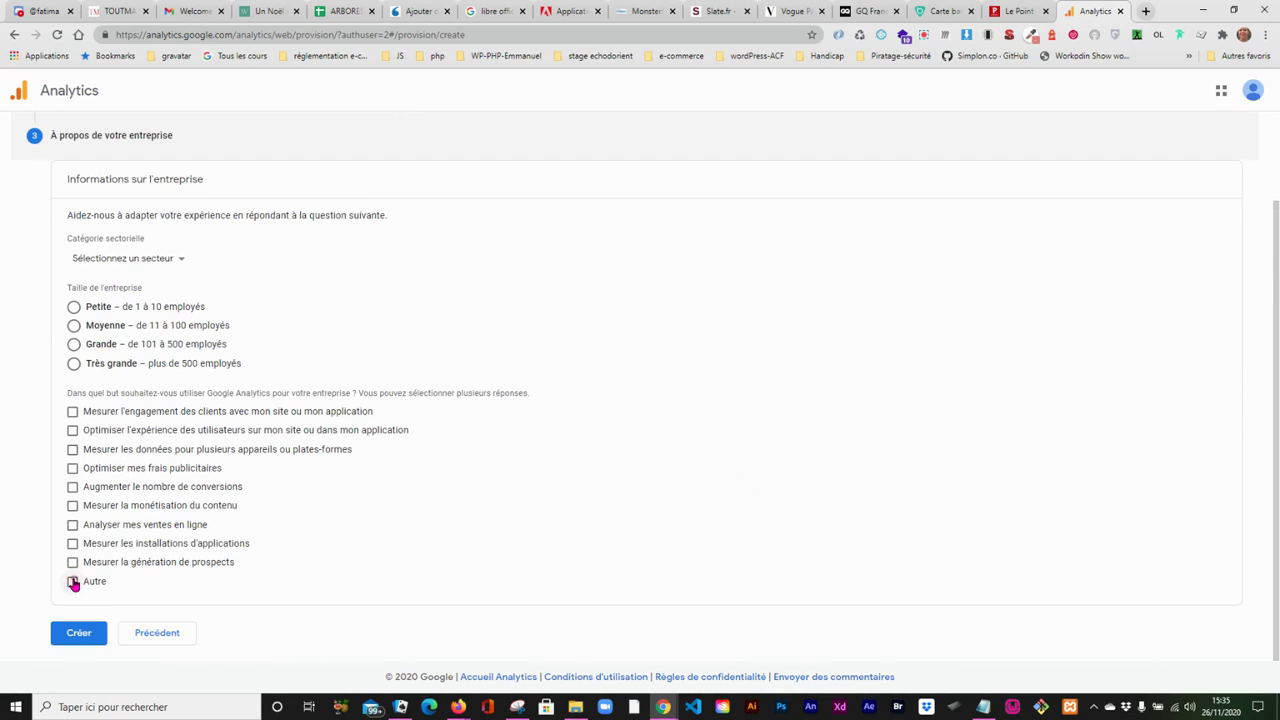
- Set the business's industry category to Actualités
{"action": "left_click", "coordinate": [155, 259]}
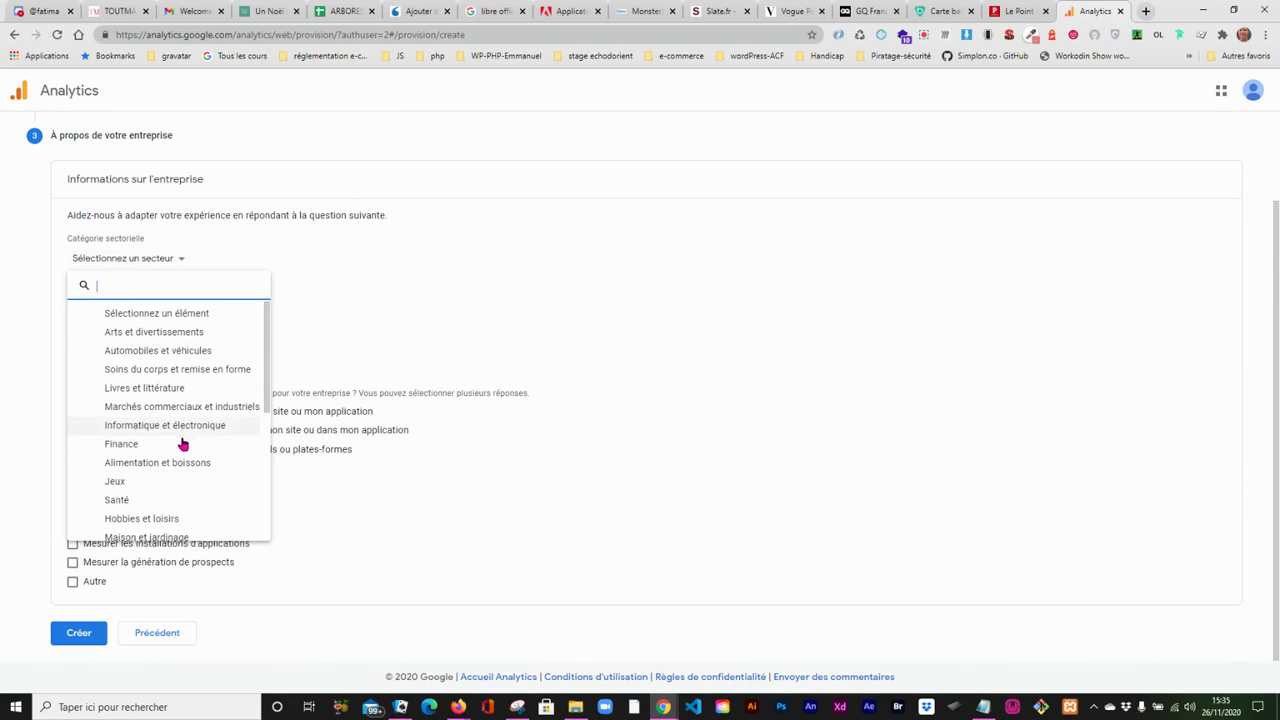
{"action": "left_click_drag", "start_coordinate": [265, 399], "coordinate": [265, 399]}
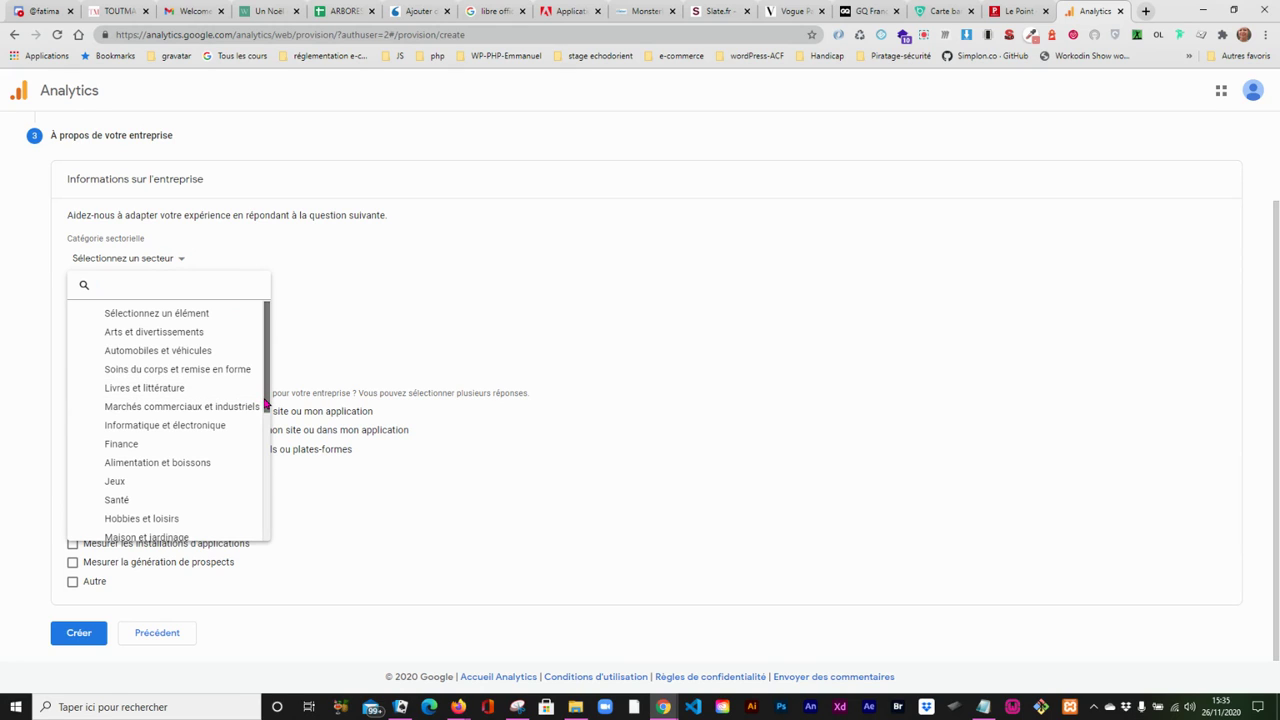
{"action": "left_click_drag", "start_coordinate": [265, 402], "coordinate": [266, 474]}
{"action": "left_click", "coordinate": [189, 457]}
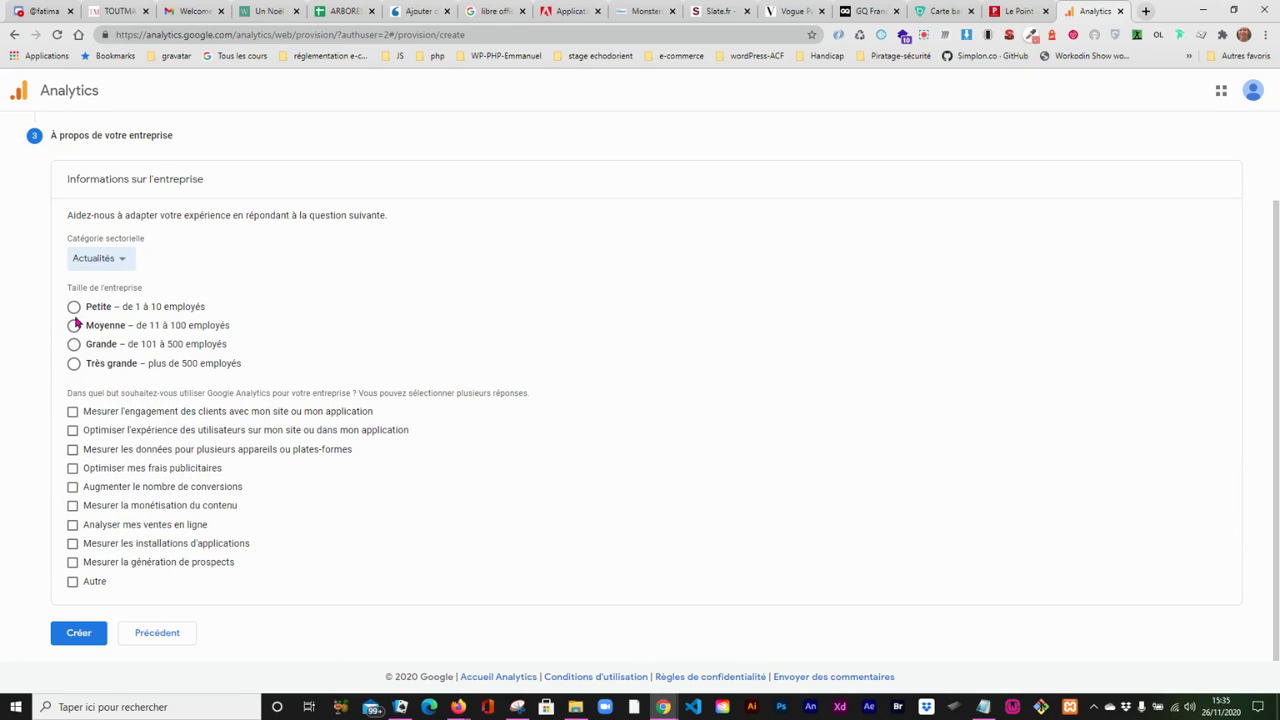
- Set the company size to Petite (1 à 10 employés), choose optimising the user experience as the purpose, and submit the account creation
{"action": "left_click", "coordinate": [74, 310]}
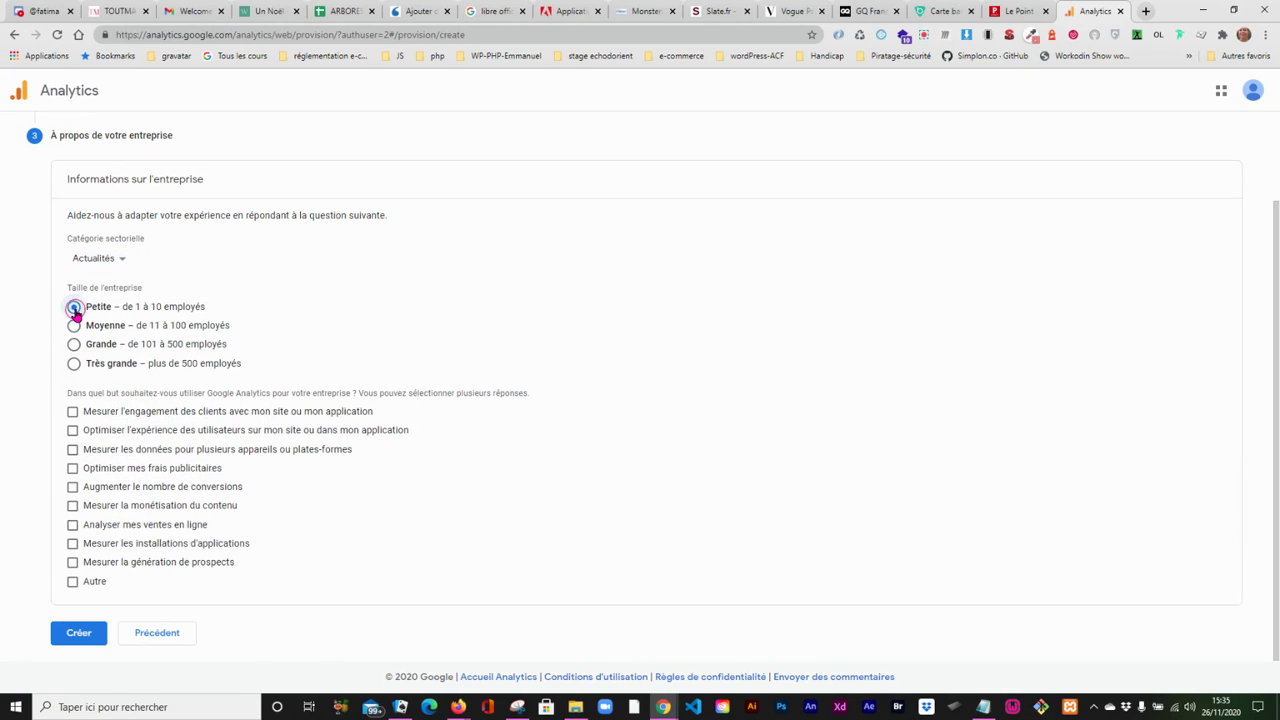
{"action": "left_click", "coordinate": [72, 431]}
{"action": "left_click", "coordinate": [87, 640]}
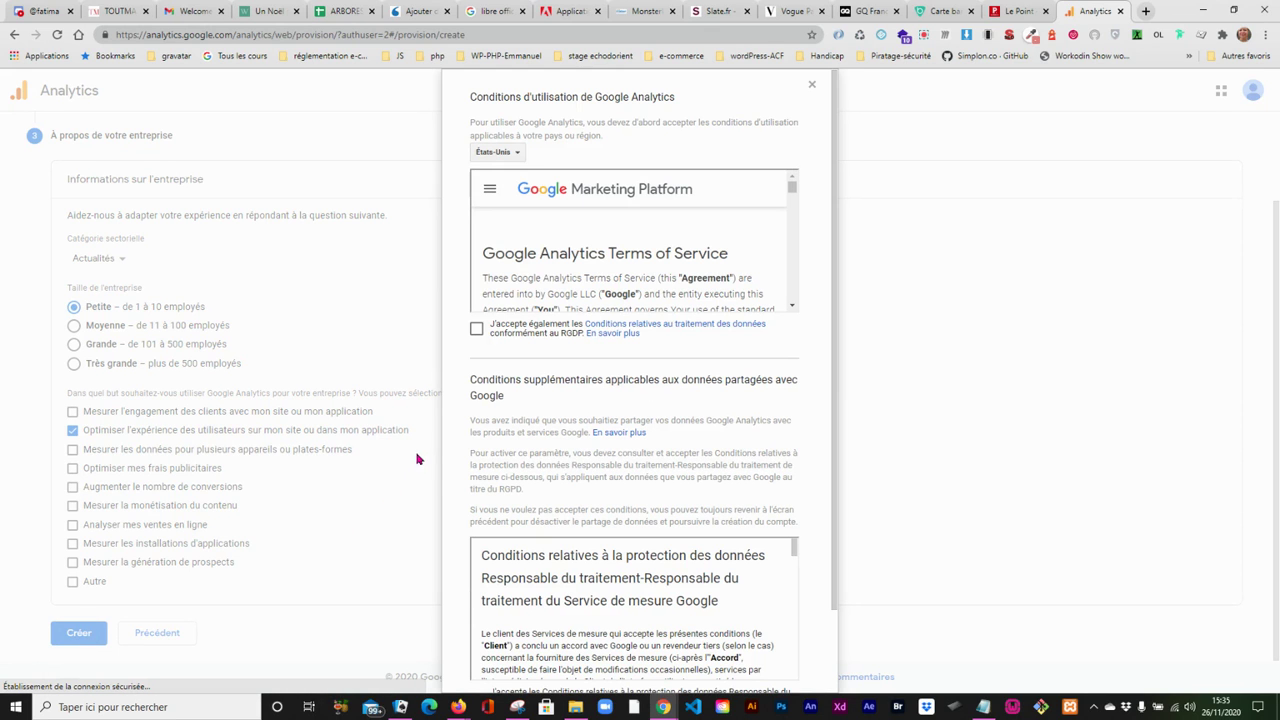
- Set the country for the Google Analytics terms of service to France
{"action": "left_click", "coordinate": [505, 152]}
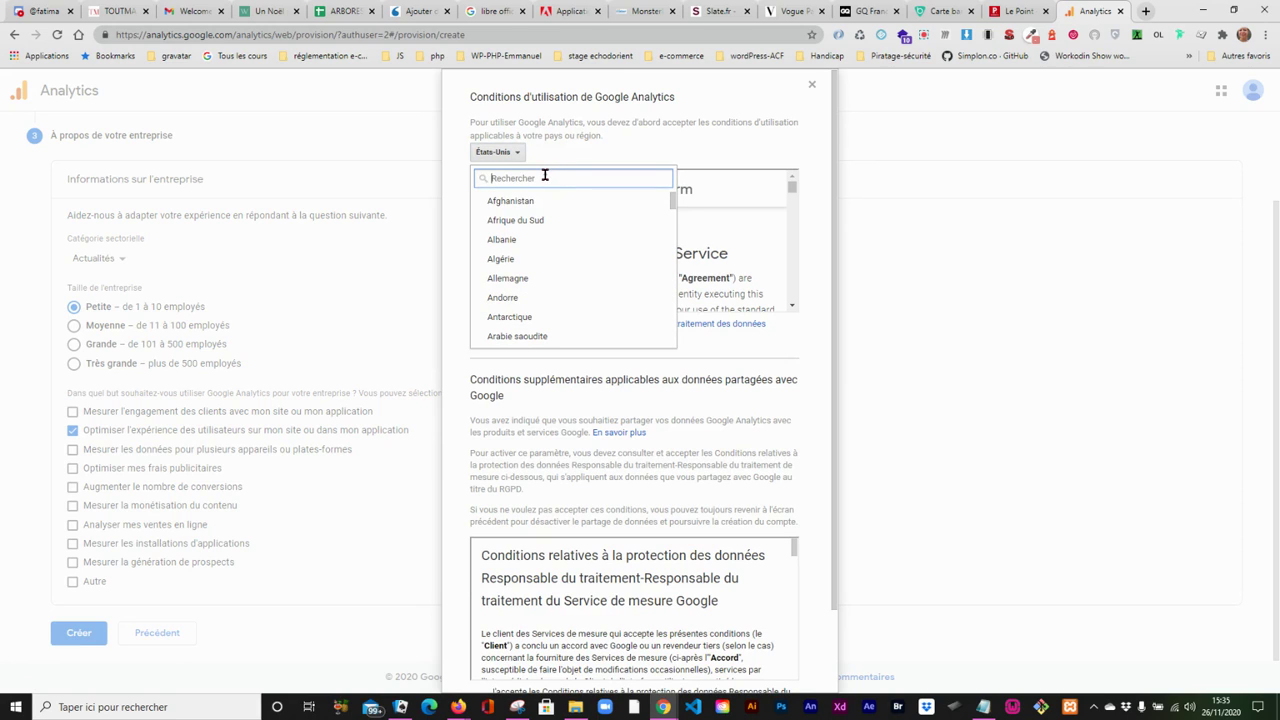
{"action": "type", "text": "fr"}
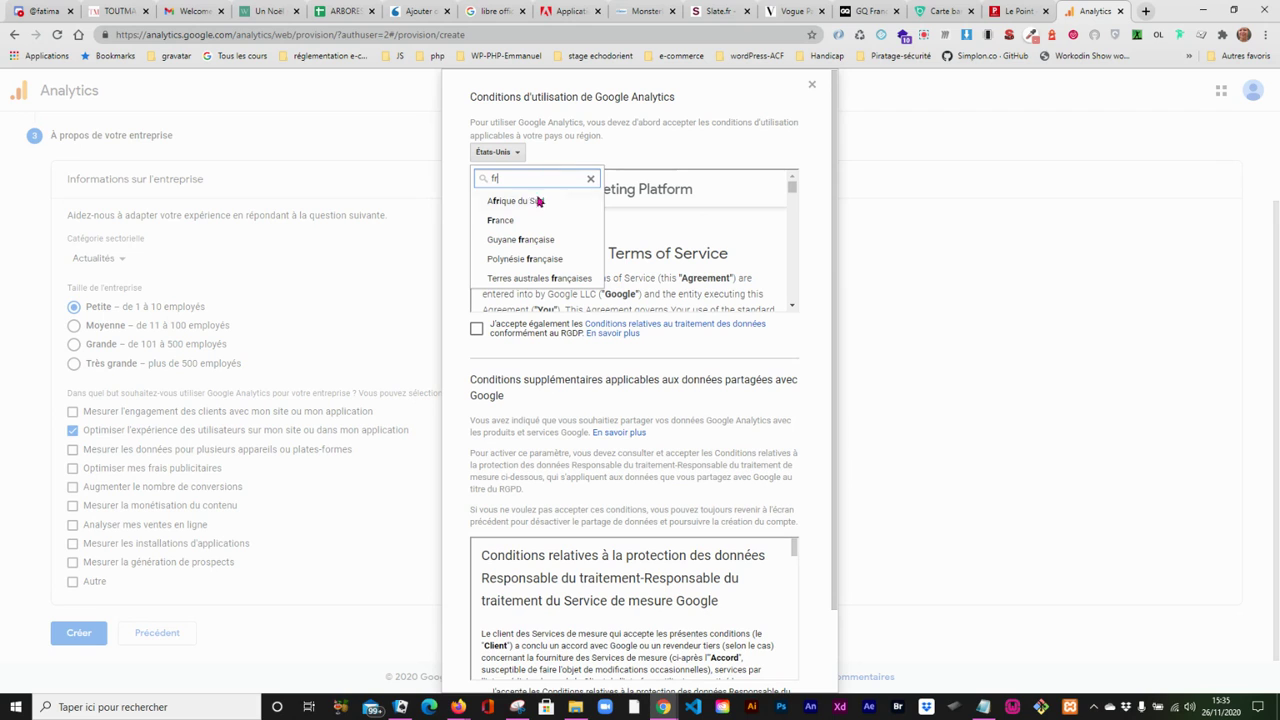
{"action": "left_click", "coordinate": [516, 220]}
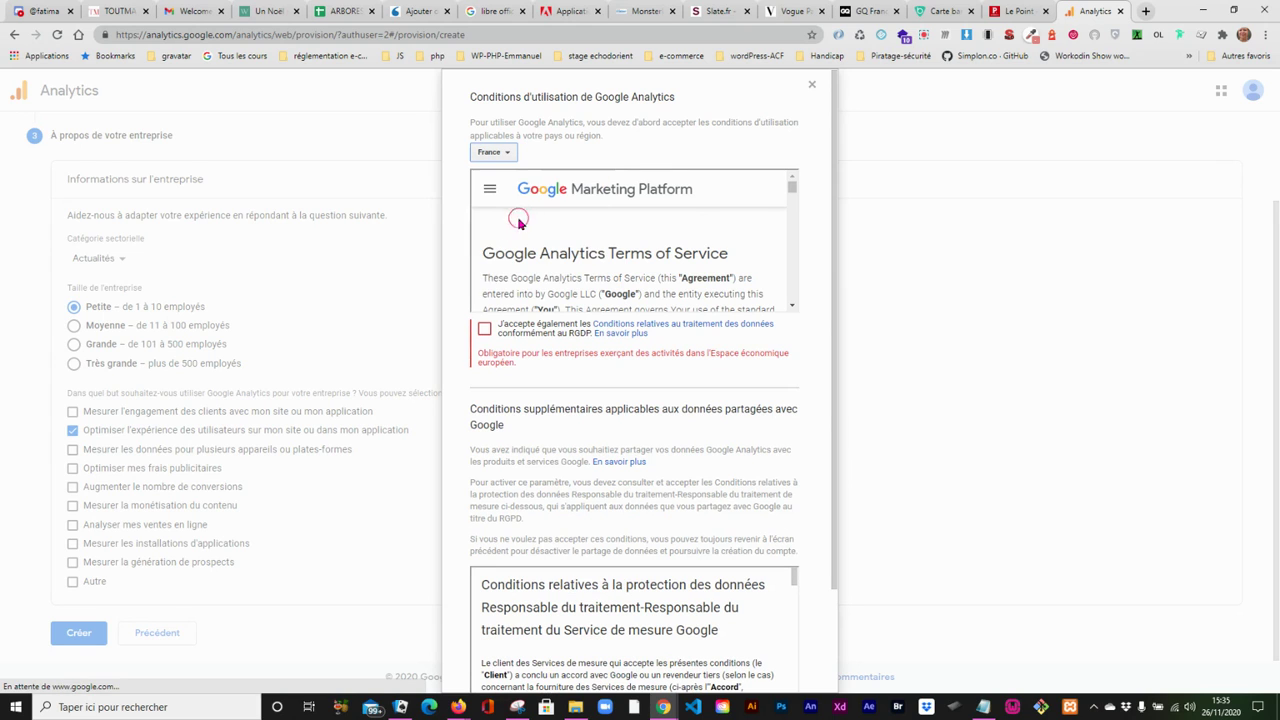
- Agree to the GDPR data processing terms and the controller-to-controller measurement data protection terms, and accept the Google Analytics terms of service
{"action": "left_click", "coordinate": [484, 331]}
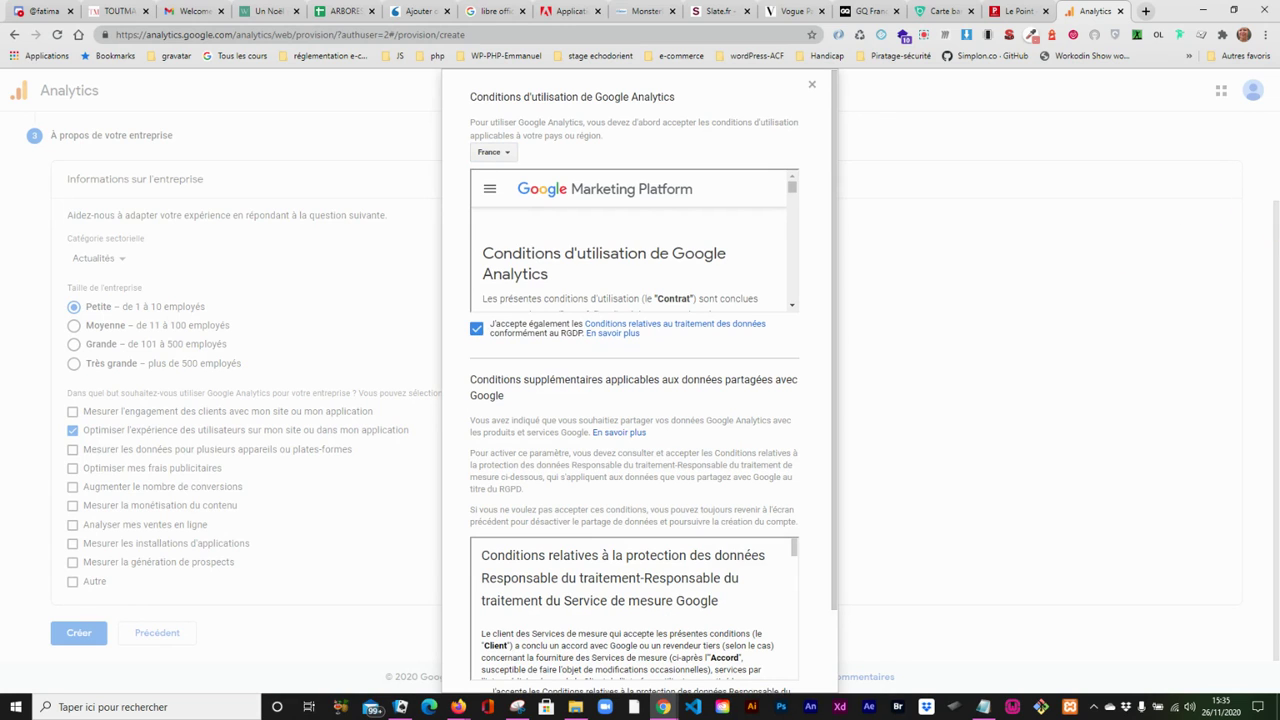
{"action": "left_click_drag", "start_coordinate": [1277, 222], "coordinate": [1275, 238]}
{"action": "left_click_drag", "start_coordinate": [834, 207], "coordinate": [834, 388]}
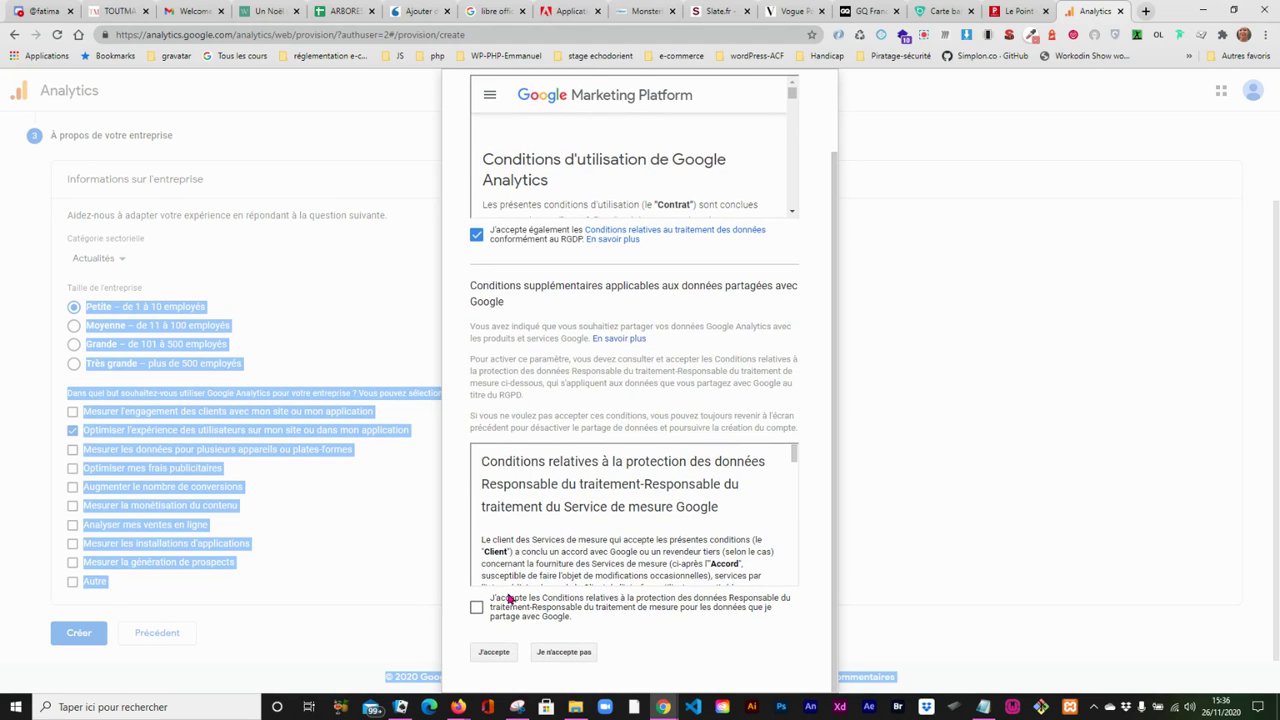
{"action": "left_click", "coordinate": [476, 610]}
{"action": "left_click", "coordinate": [493, 652]}
{"action": "left_click", "coordinate": [493, 652]}
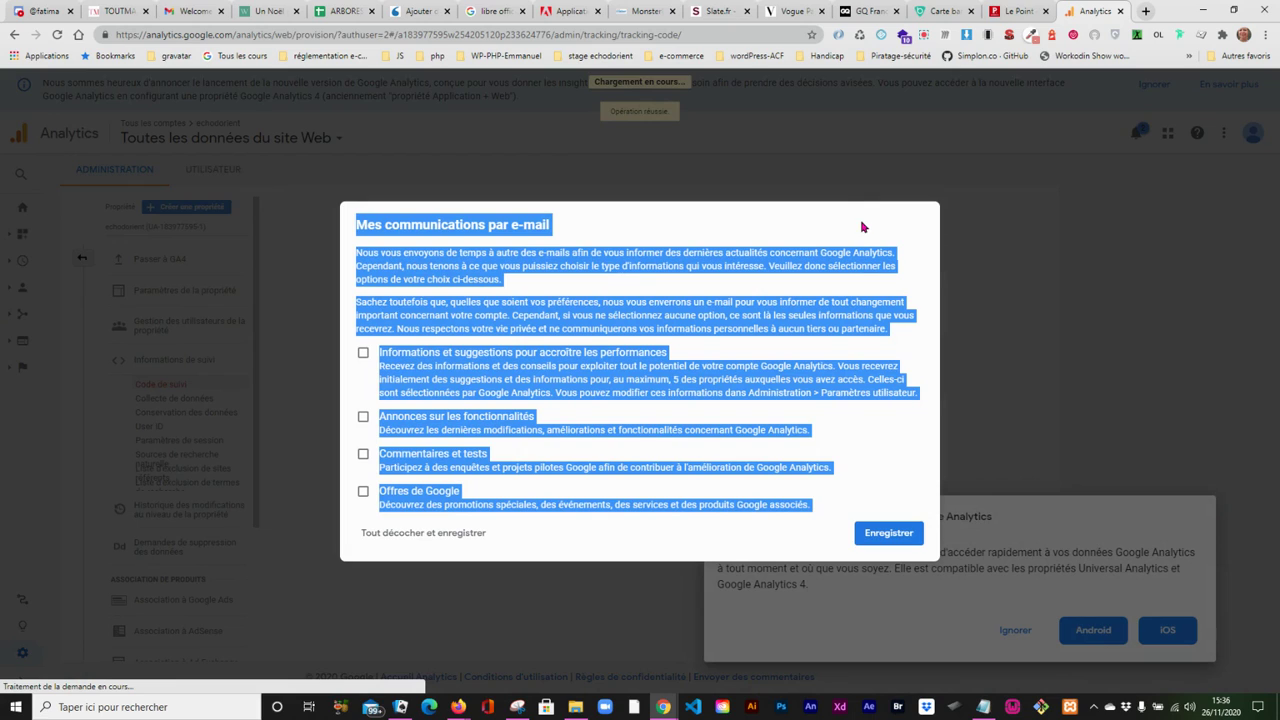
- Opt in to all four Google Analytics e-mail communication types, save, and dismiss the mobile app offer and the user-permissions tip
{"action": "left_click", "coordinate": [917, 403]}
{"action": "left_click", "coordinate": [363, 416]}
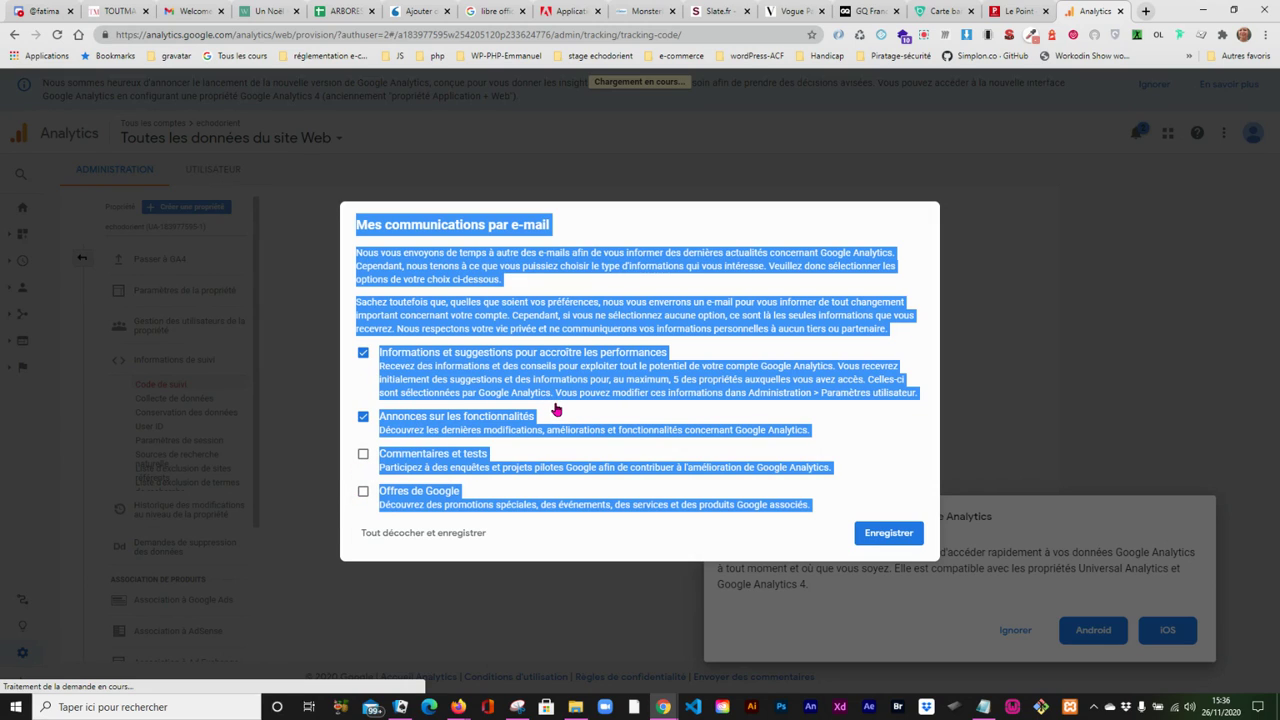
{"action": "left_click", "coordinate": [894, 444]}
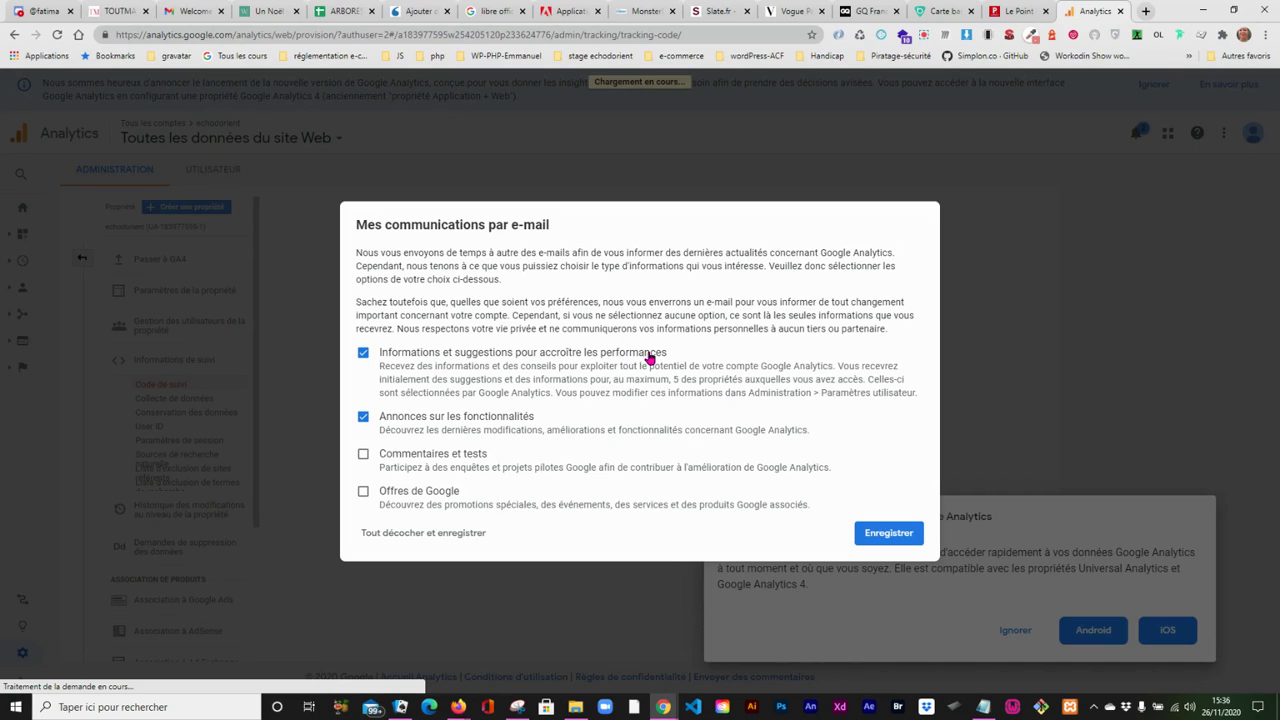
{"action": "left_click", "coordinate": [362, 455]}
{"action": "left_click", "coordinate": [363, 491]}
{"action": "left_click", "coordinate": [890, 532]}
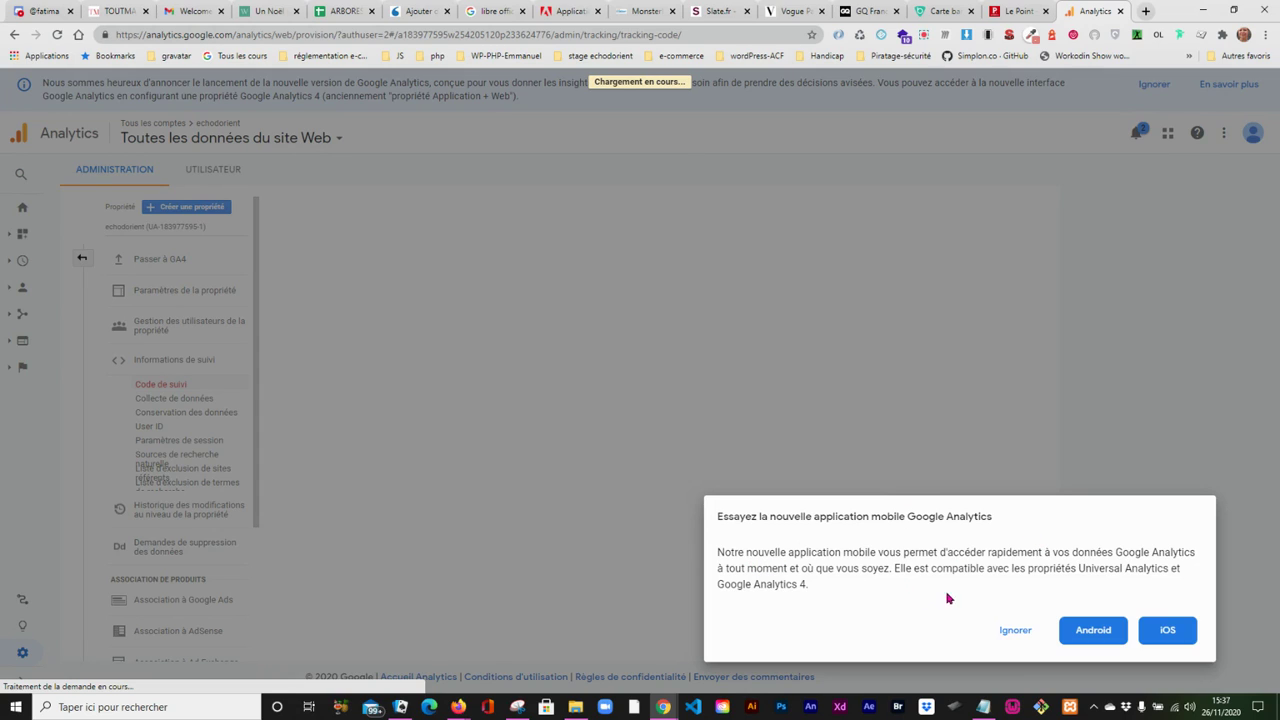
{"action": "left_click", "coordinate": [1013, 632]}
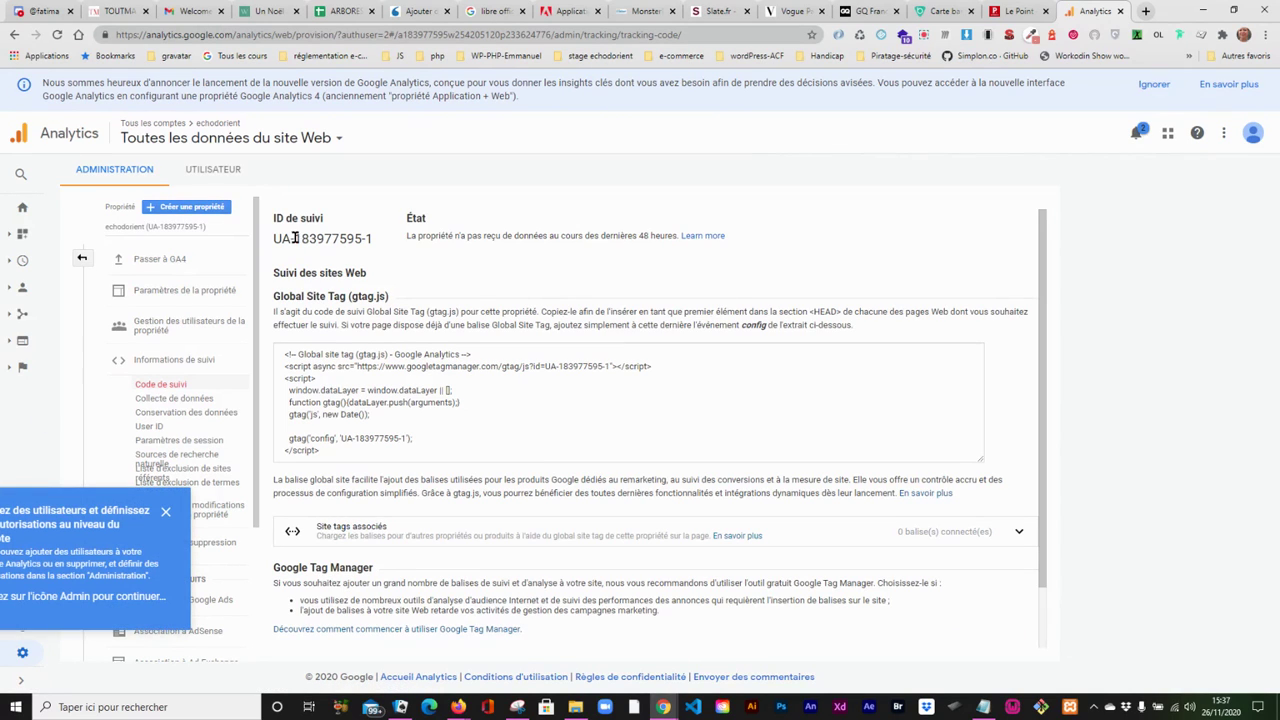
{"action": "left_click", "coordinate": [166, 514]}
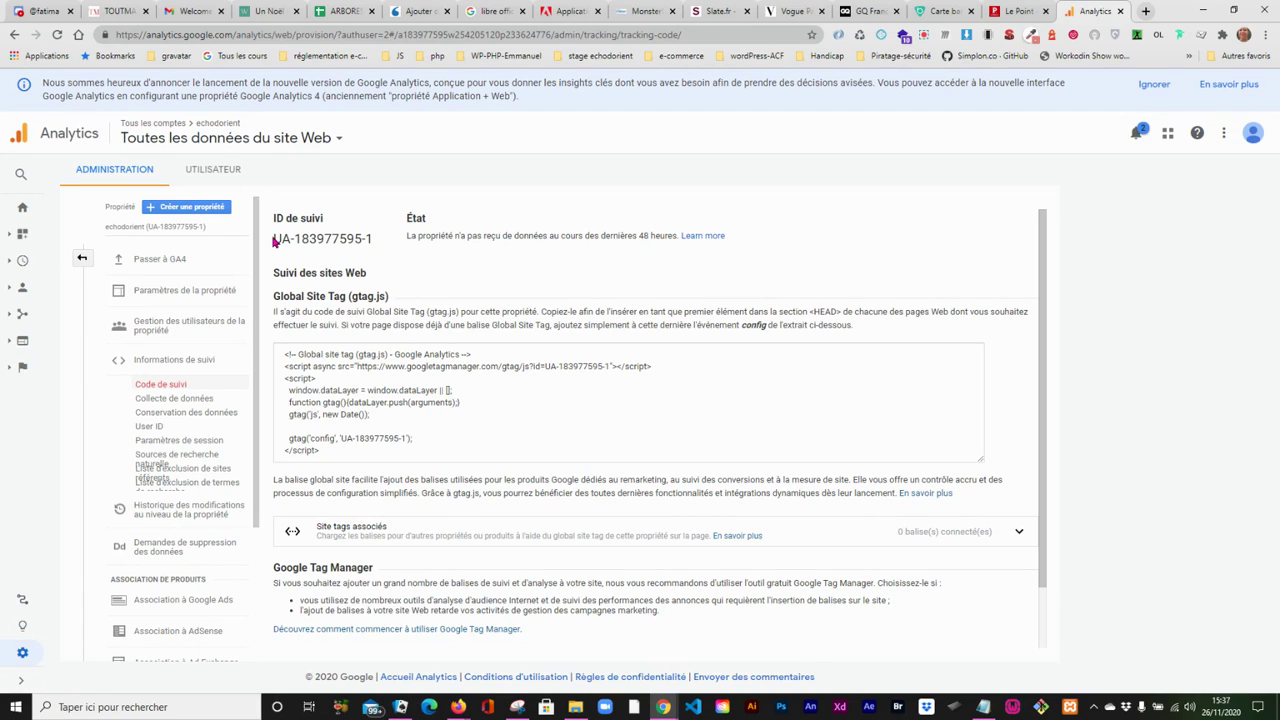
- Copy the new property's tracking ID and switch to comptegmail.txt in Notepad
{"action": "left_click_drag", "start_coordinate": [275, 238], "coordinate": [377, 241]}
{"action": "key", "text": "ctrl+c"}
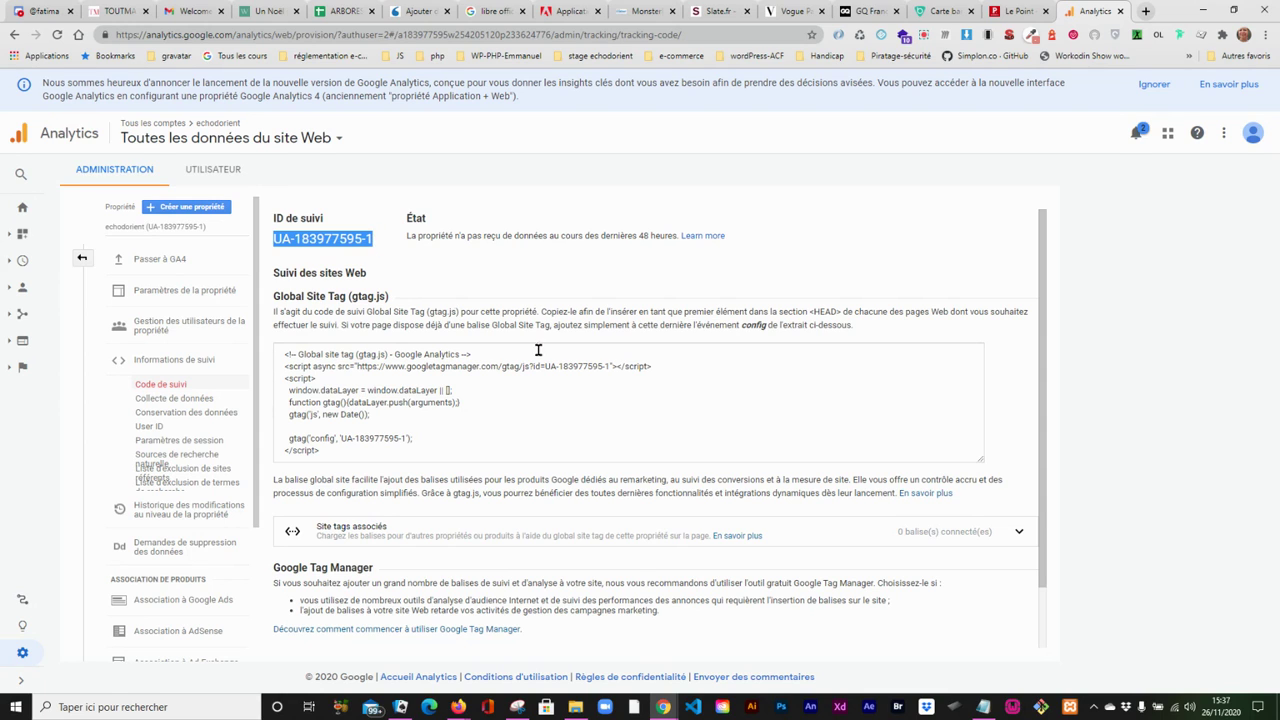
{"action": "left_click", "coordinate": [983, 707]}
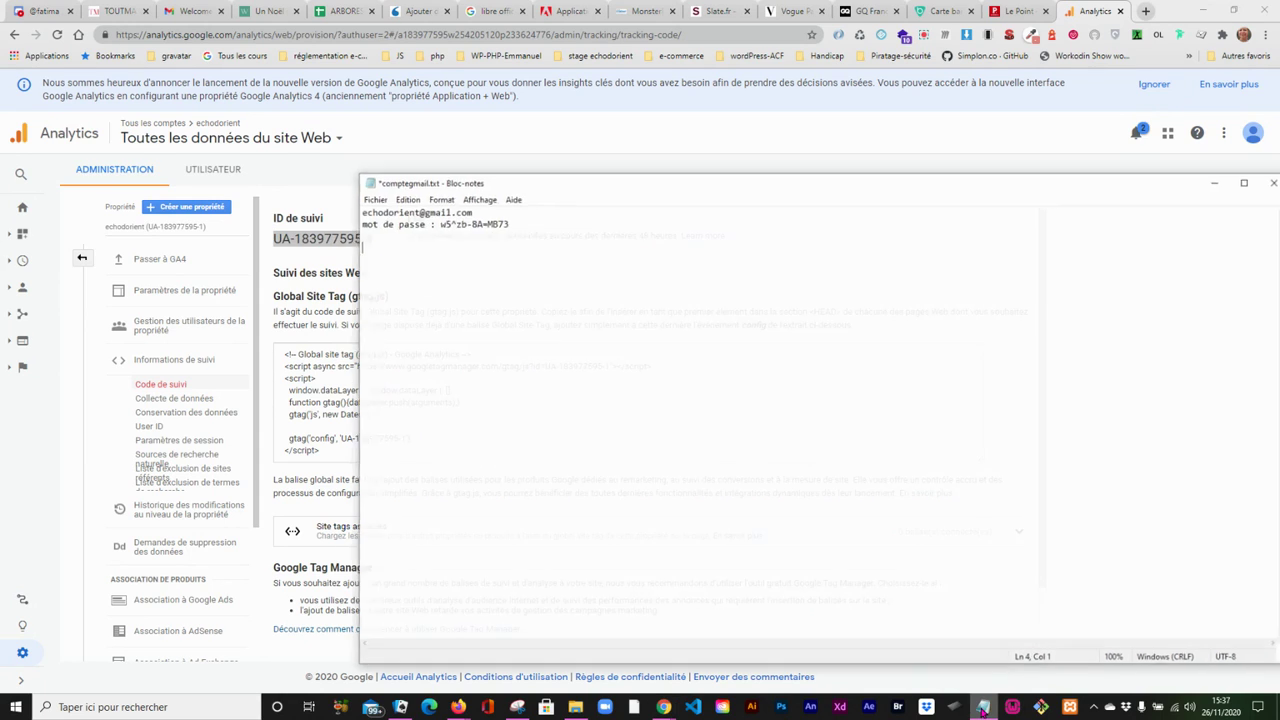
{"action": "left_click", "coordinate": [361, 188]}
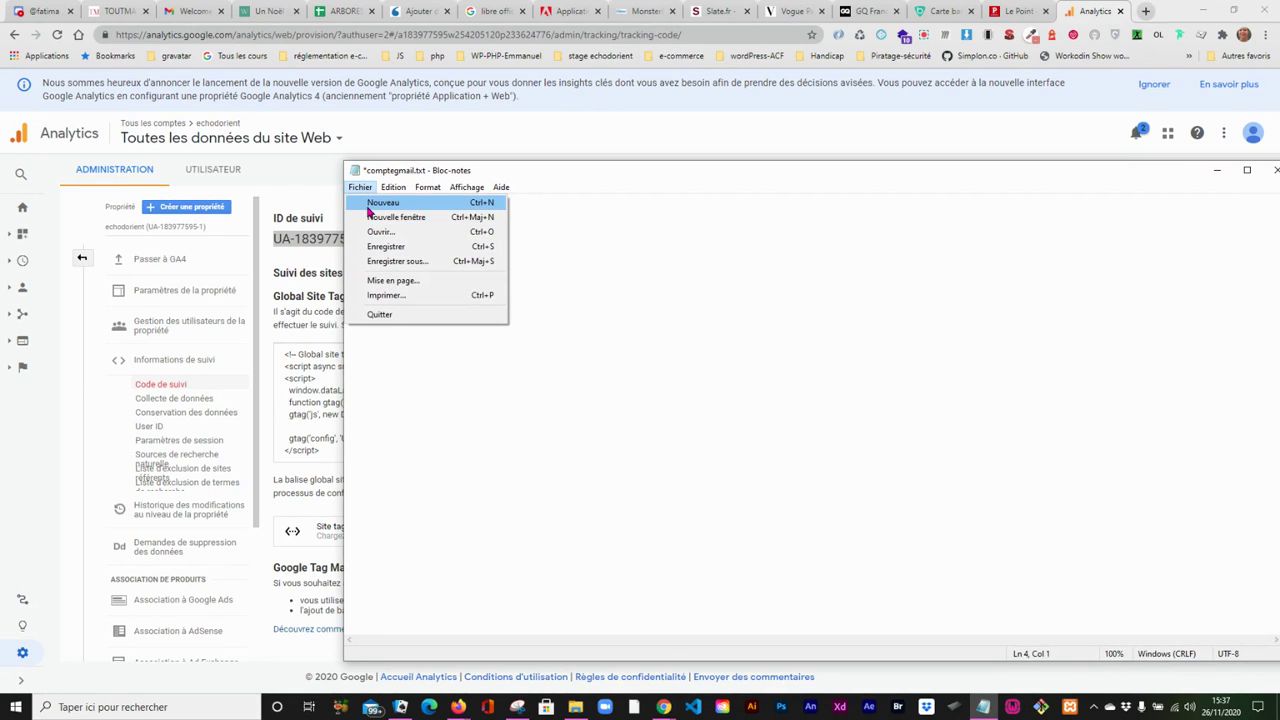
{"action": "left_click", "coordinate": [372, 203]}
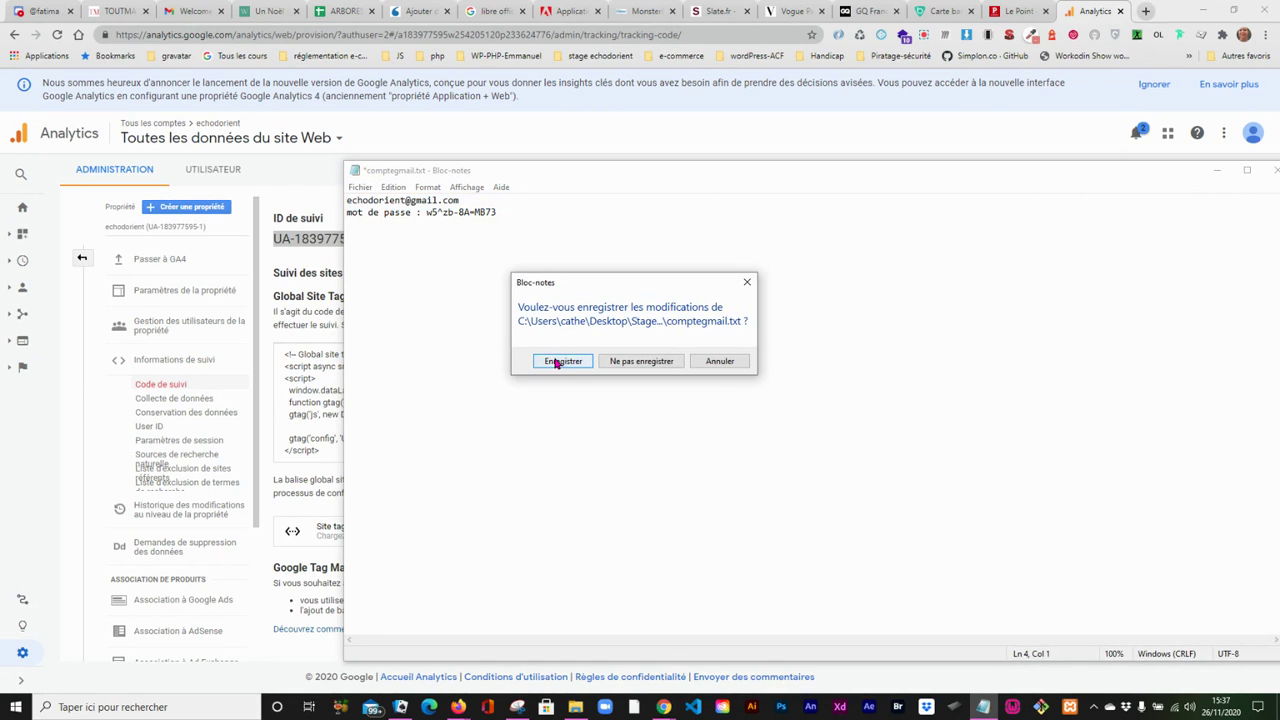
{"action": "left_click", "coordinate": [747, 282]}
- Add the line "Id google analytics" with the copied tracking ID below the existing notes, save comptegmail.txt and put it away
{"action": "left_click", "coordinate": [510, 207]}
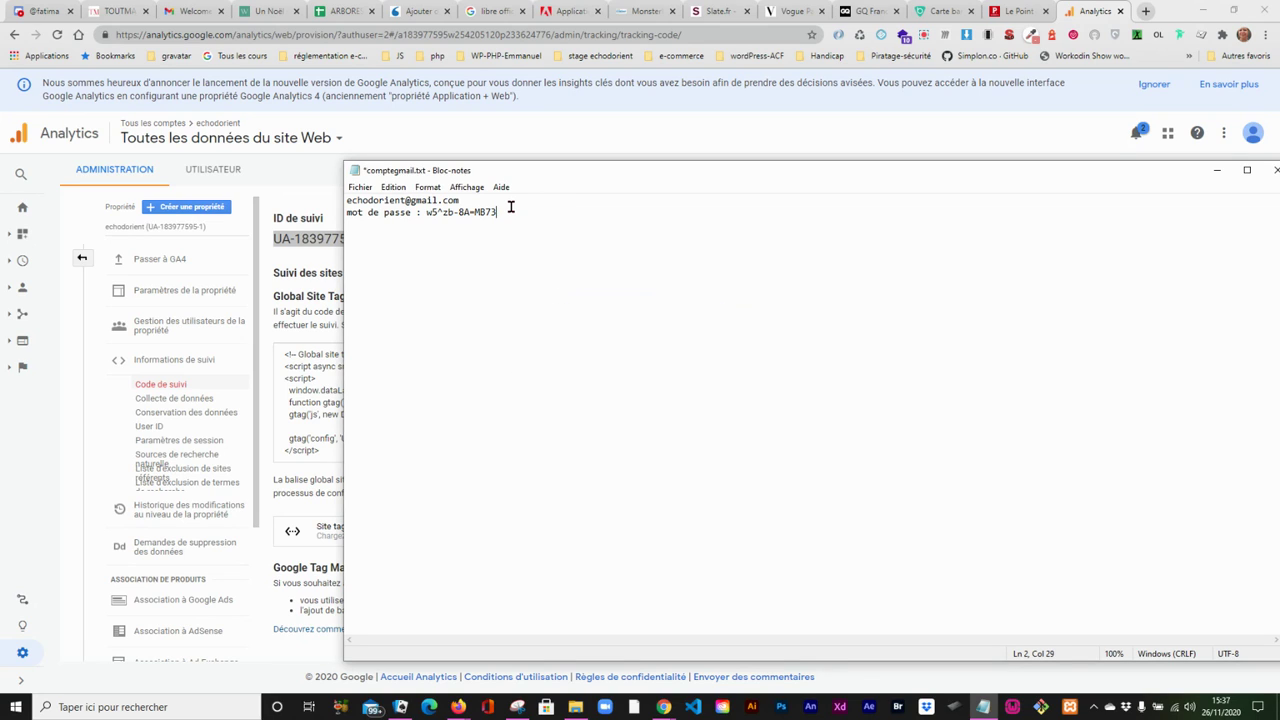
{"action": "key", "text": "Return"}
{"action": "key", "text": "ctrl+v"}
{"action": "left_click", "coordinate": [353, 248]}
{"action": "key", "text": "BackSpace"}
{"action": "type", "text": "I"}
{"action": "left_click", "coordinate": [352, 187]}
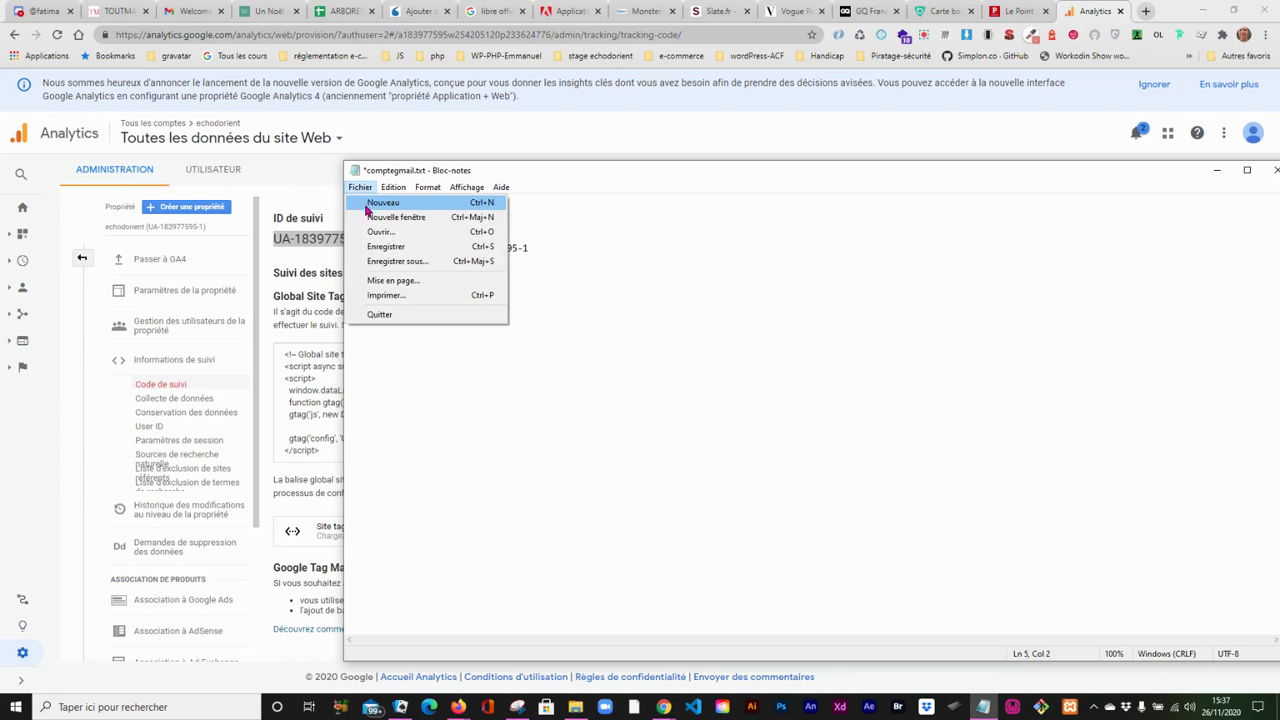
{"action": "left_click", "coordinate": [374, 249]}
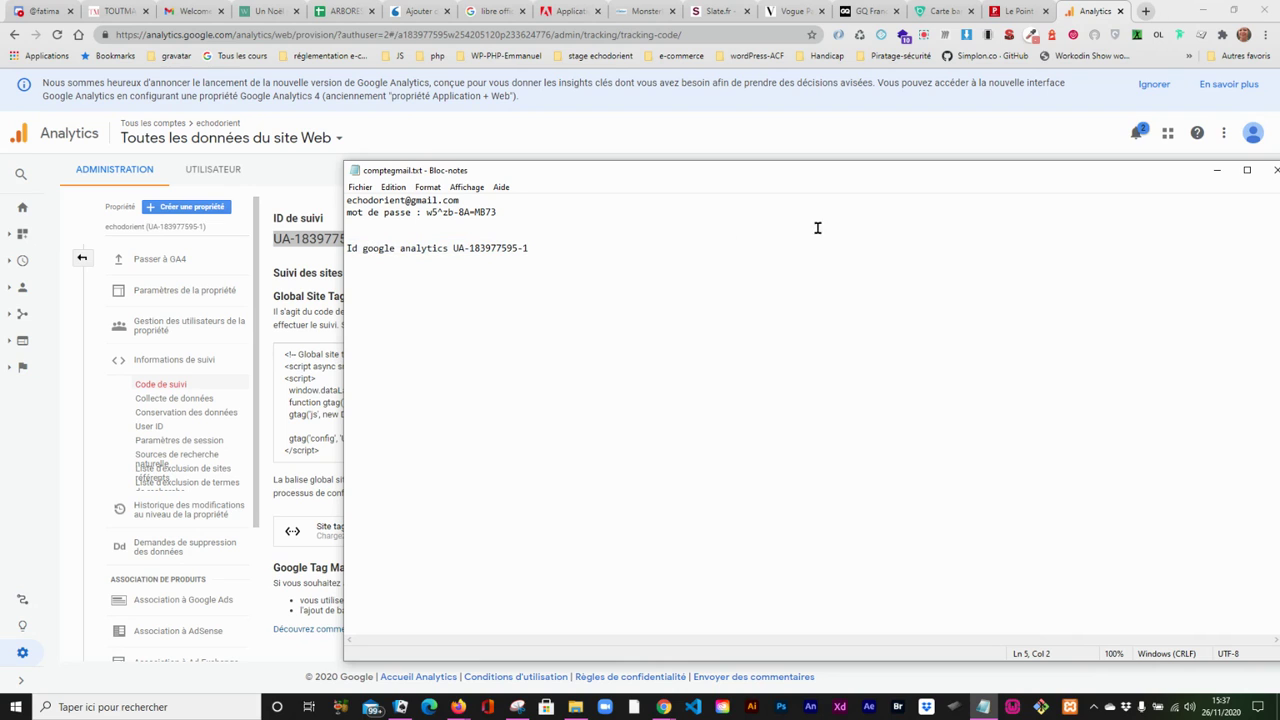
{"action": "left_click", "coordinate": [1215, 171]}
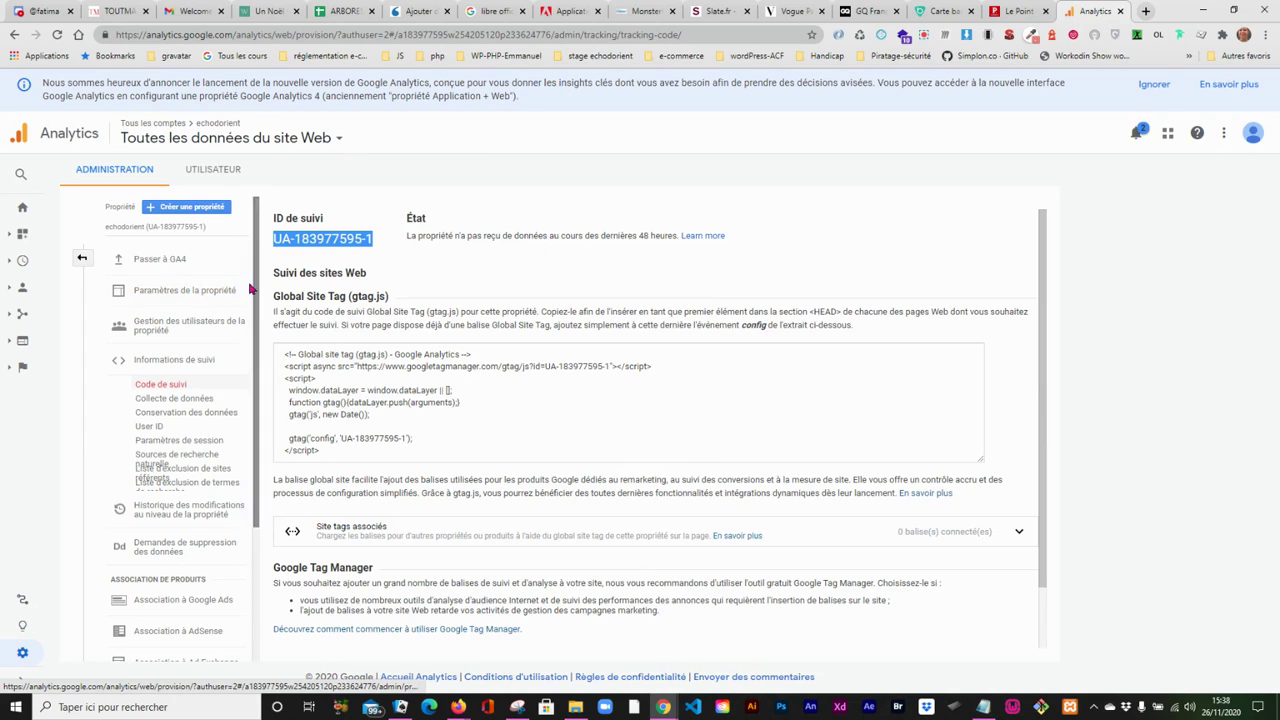
- Open the echodorient property settings, review them from the basic settings through user analysis, and save them
{"action": "left_click_drag", "start_coordinate": [254, 256], "coordinate": [261, 224]}
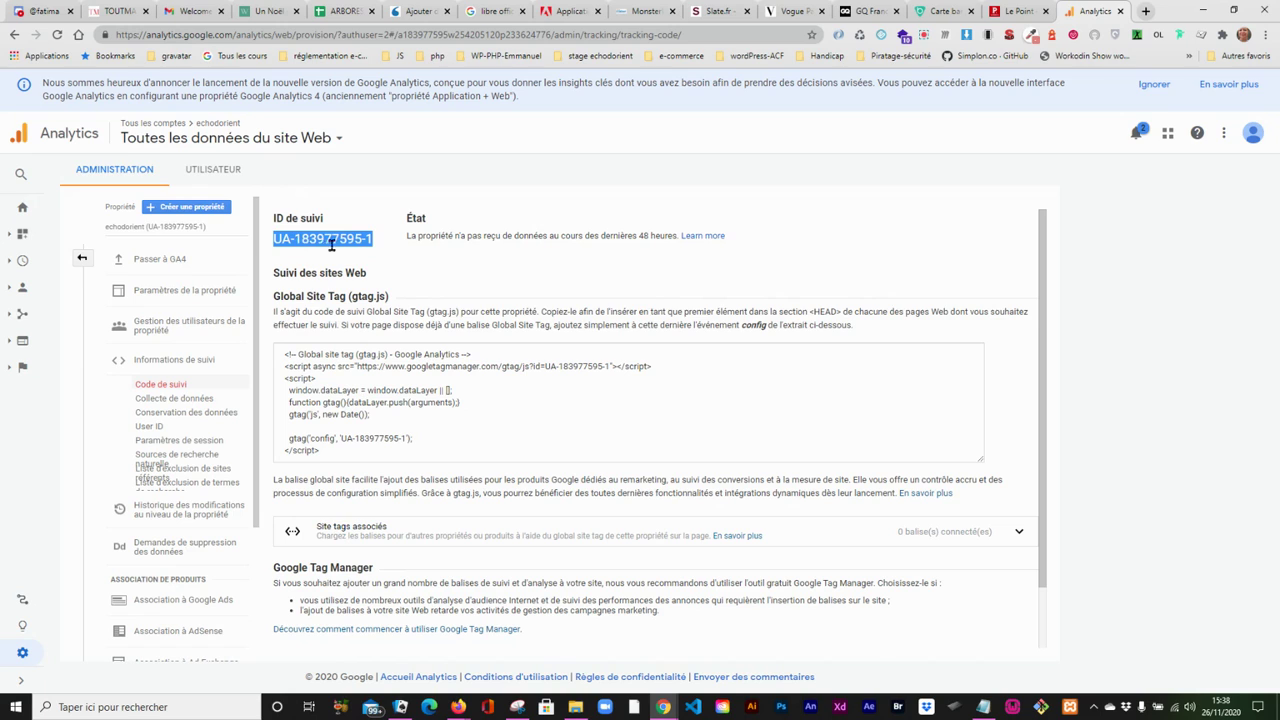
{"action": "left_click", "coordinate": [192, 293]}
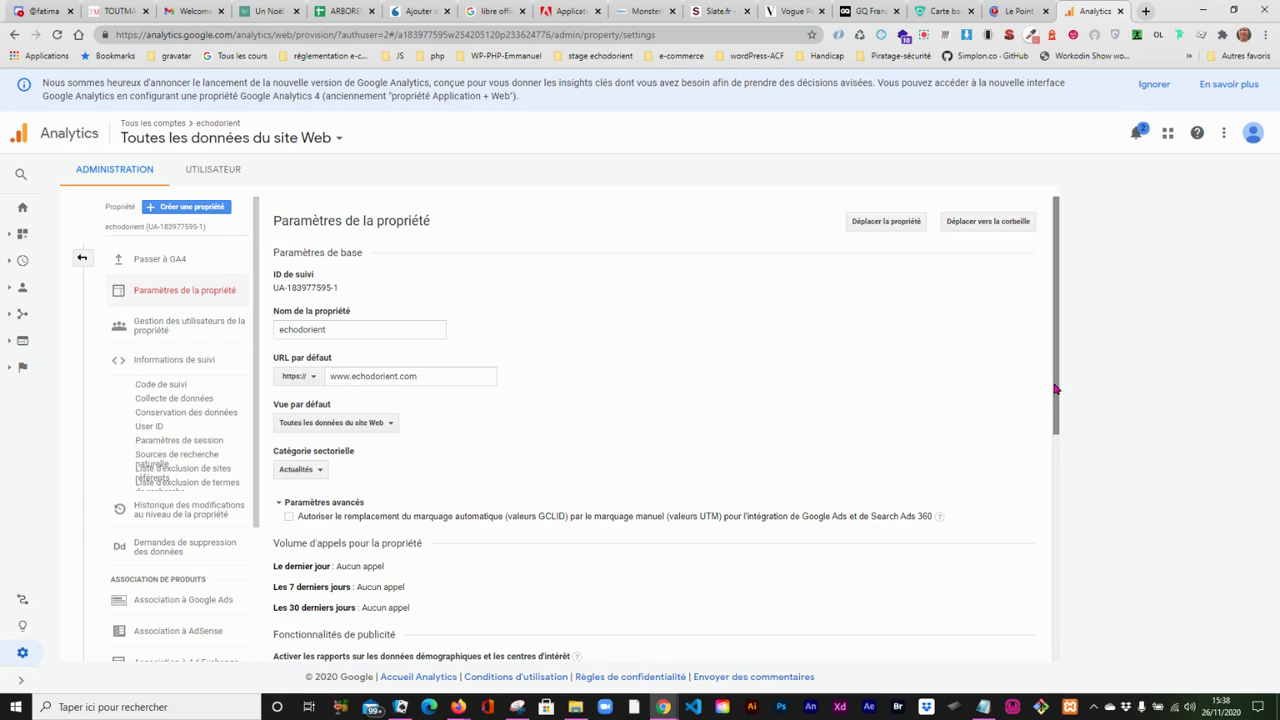
{"action": "left_click_drag", "start_coordinate": [1054, 380], "coordinate": [1036, 483]}
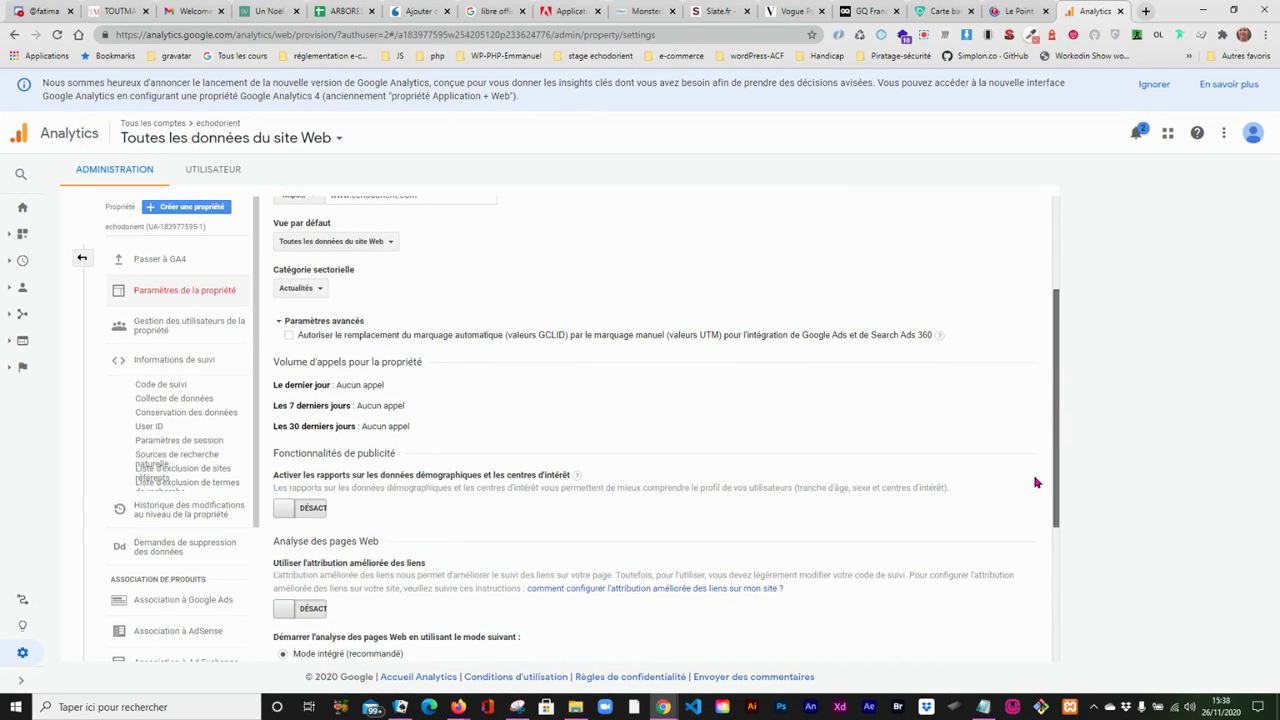
{"action": "scroll", "coordinate": [1036, 483], "scroll_direction": "up", "scroll_amount": 3}
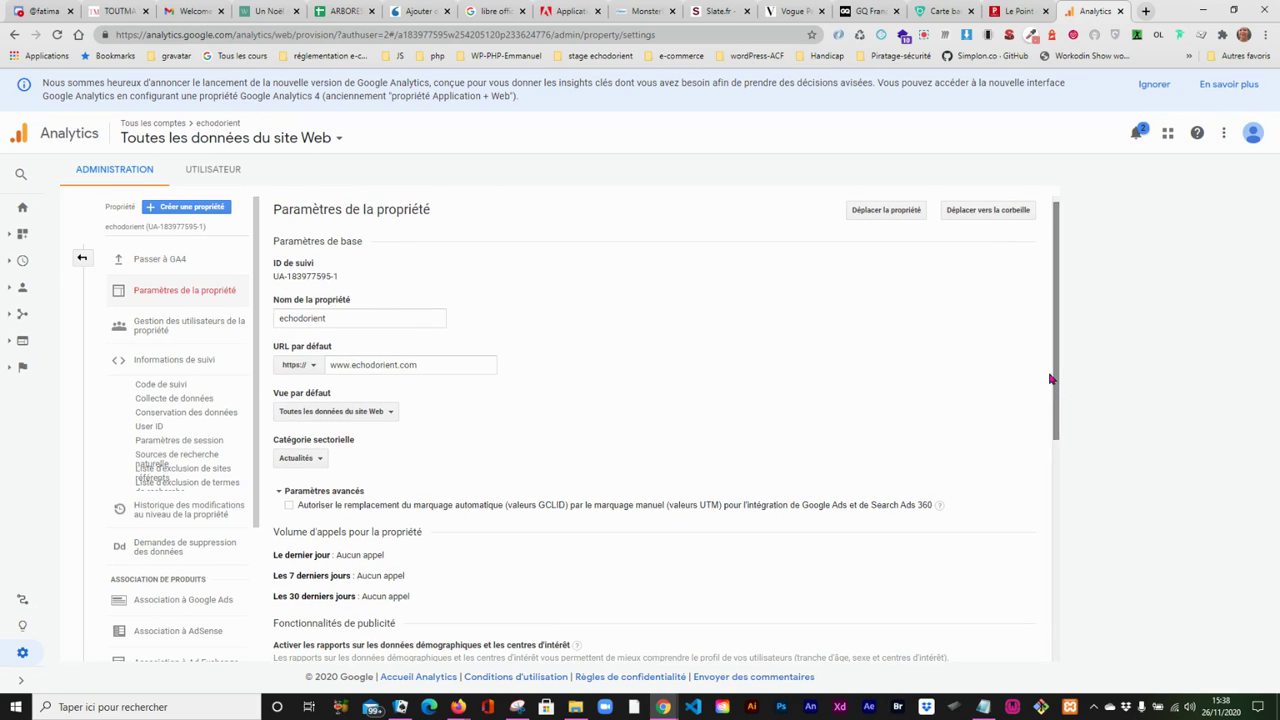
{"action": "left_click_drag", "start_coordinate": [1058, 336], "coordinate": [1061, 451]}
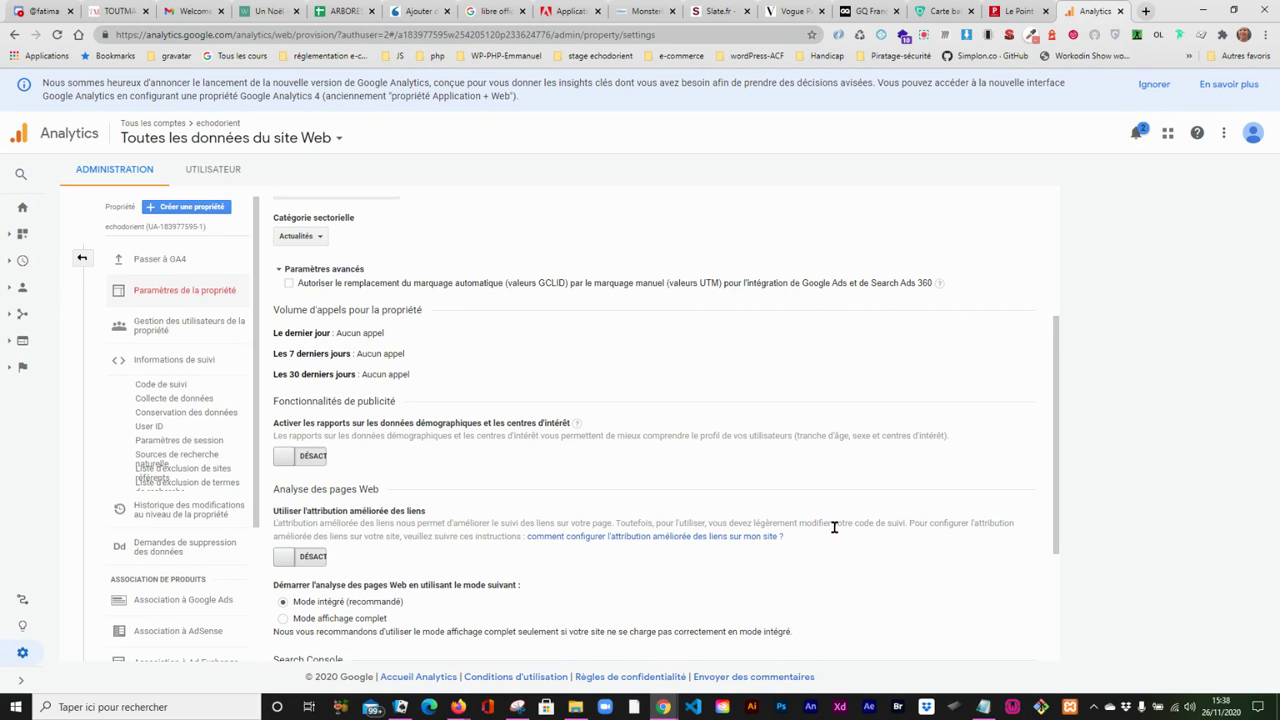
{"action": "left_click_drag", "start_coordinate": [1057, 523], "coordinate": [1059, 640]}
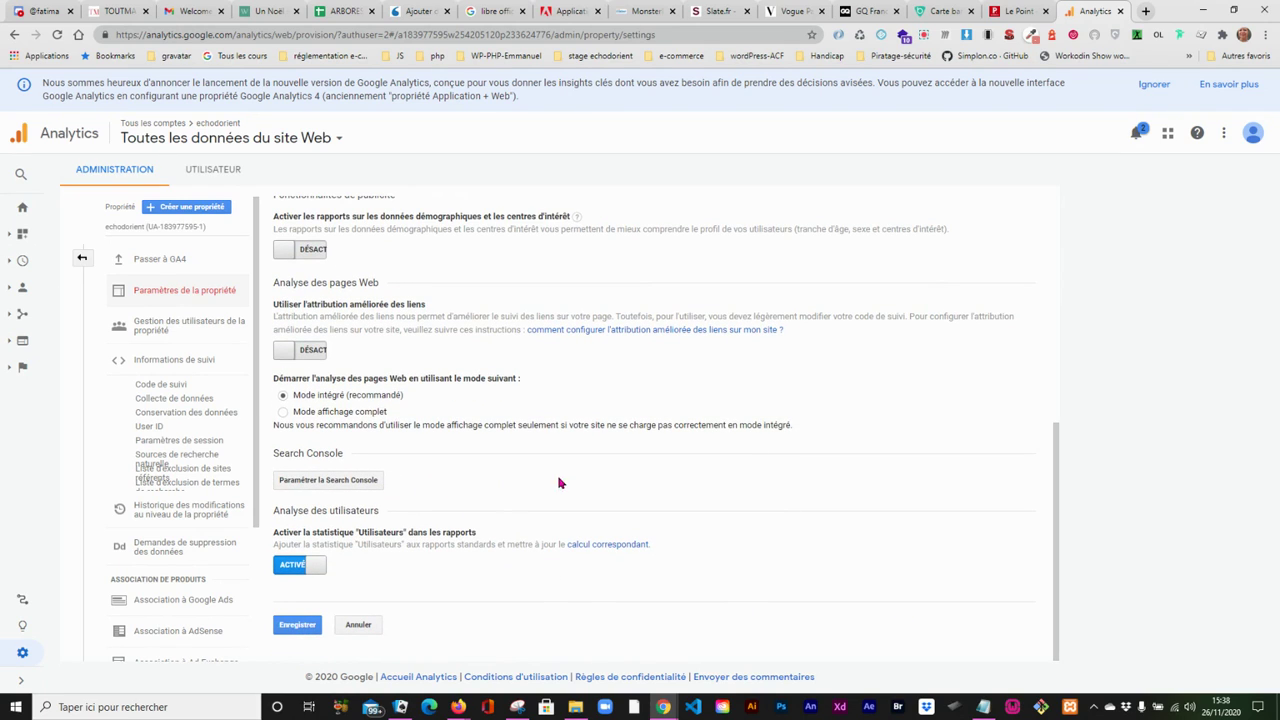
{"action": "left_click", "coordinate": [305, 628]}
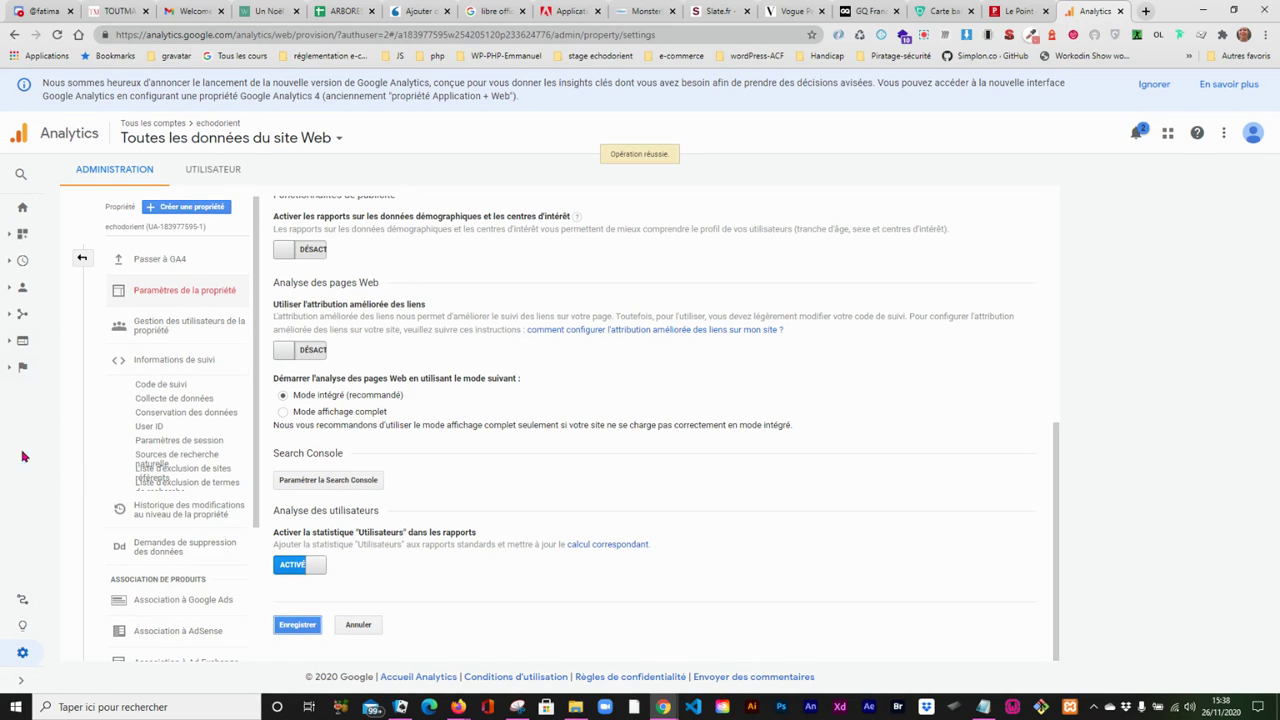
- Examine the Analytics home page, the echodorient property and account settings, and the administration overview
{"action": "left_click", "coordinate": [20, 211]}
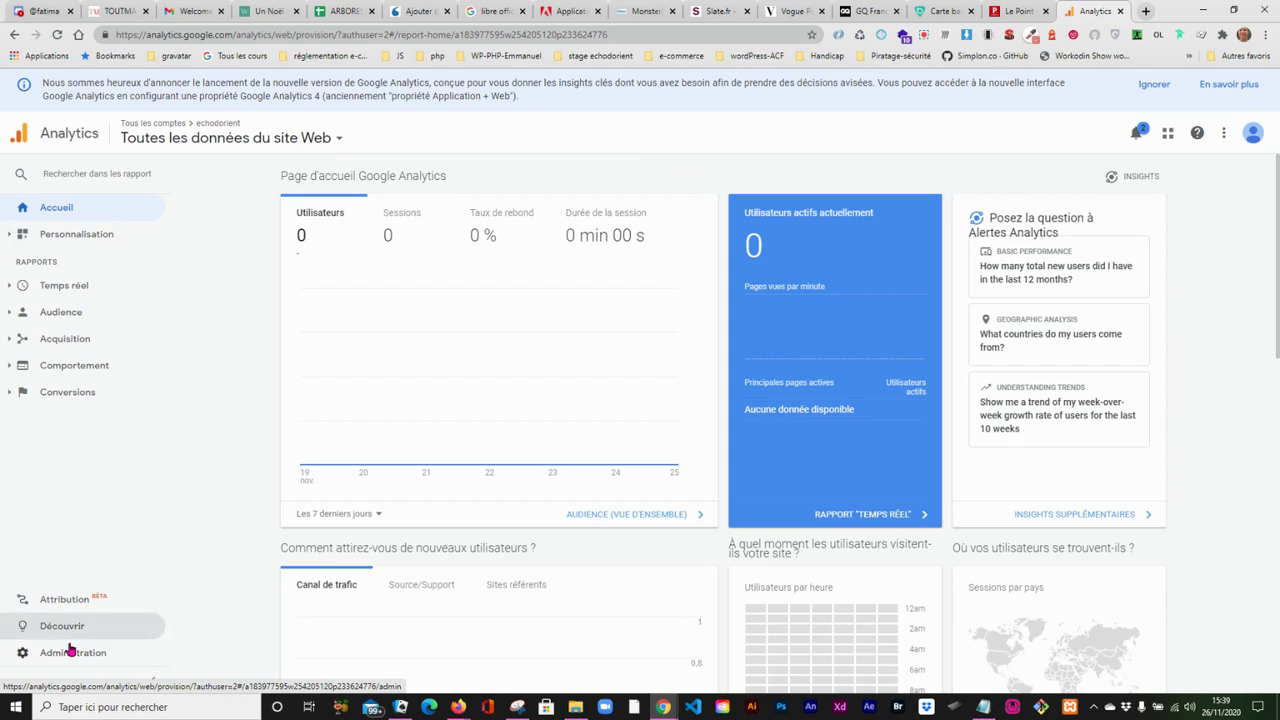
{"action": "left_click", "coordinate": [70, 655]}
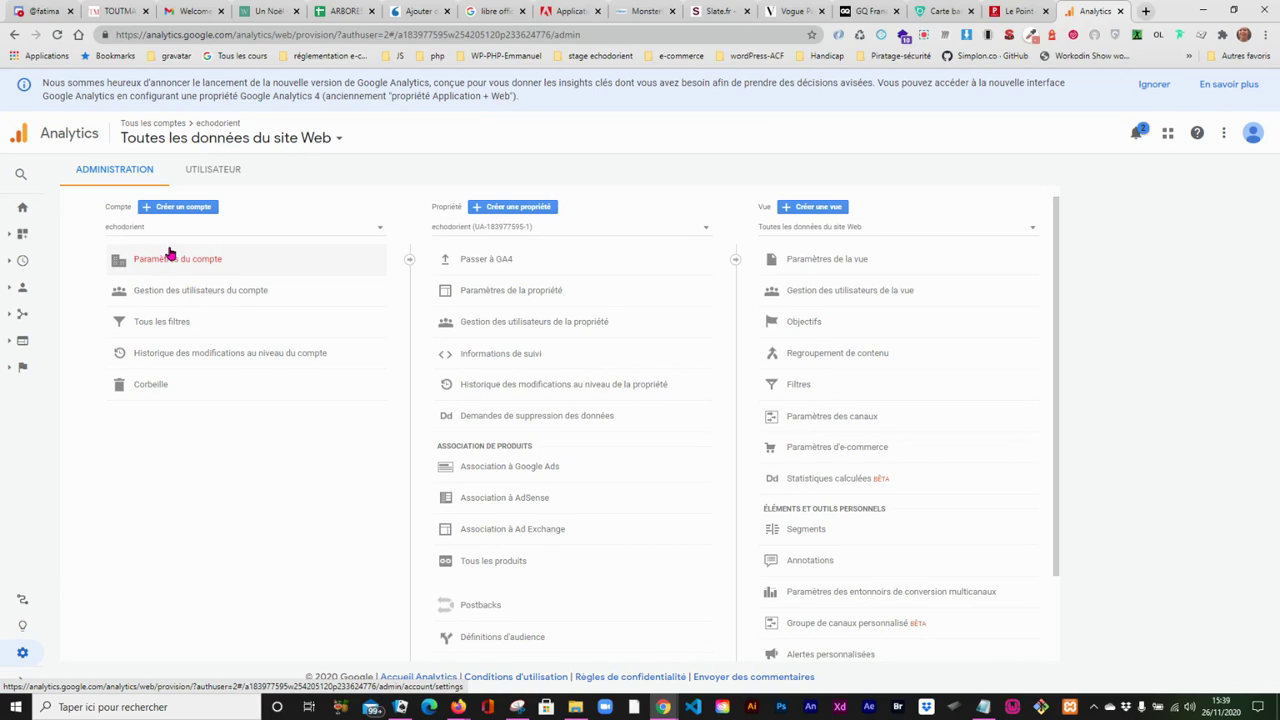
{"action": "left_click", "coordinate": [467, 290]}
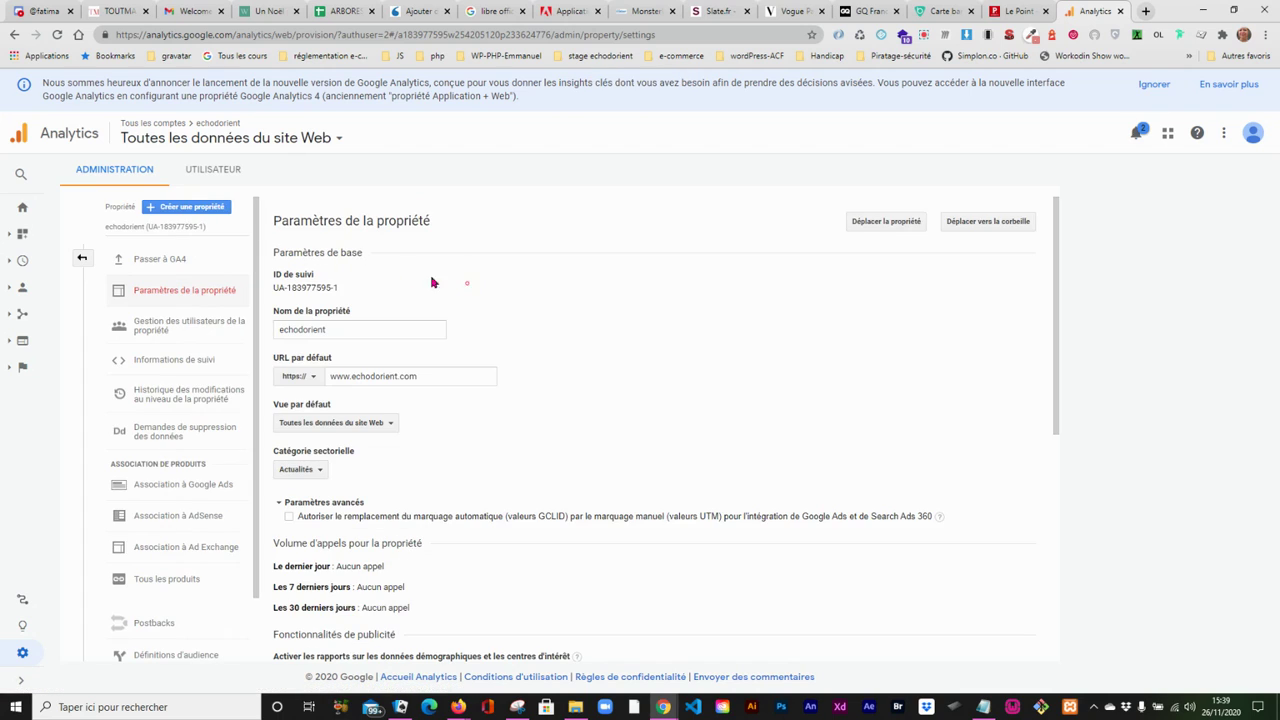
{"action": "left_click", "coordinate": [79, 261]}
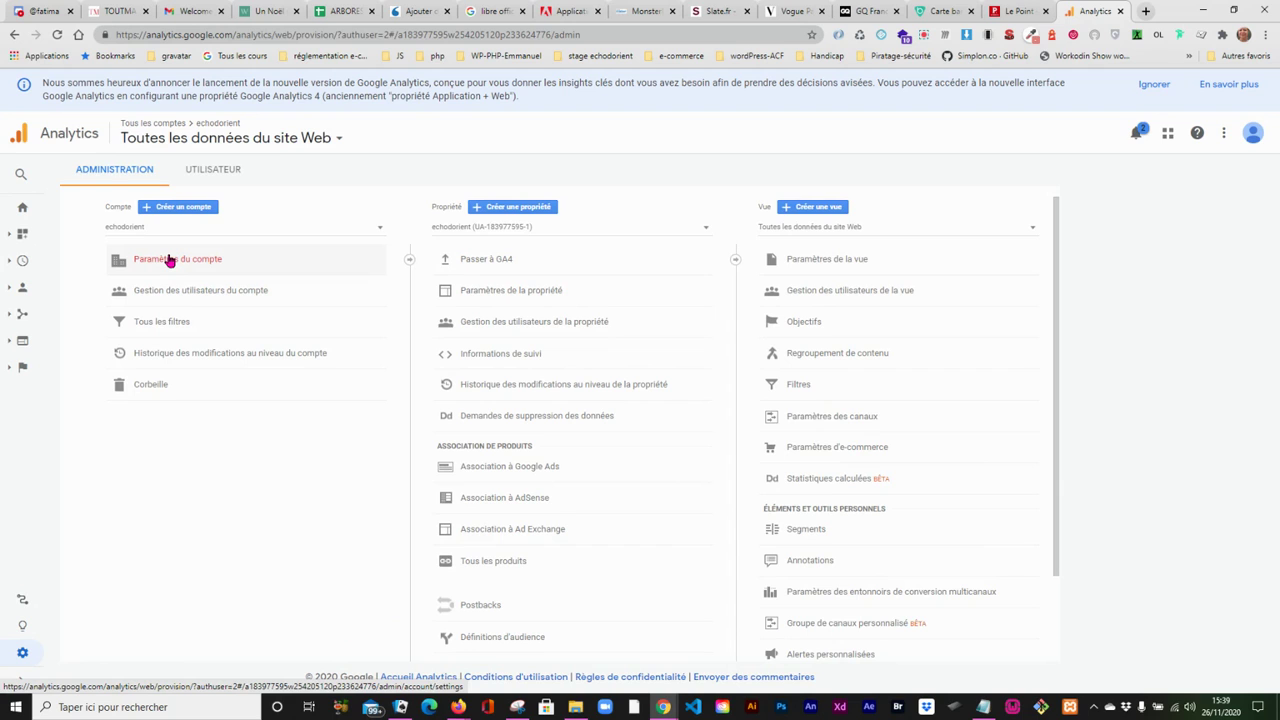
{"action": "left_click", "coordinate": [169, 260]}
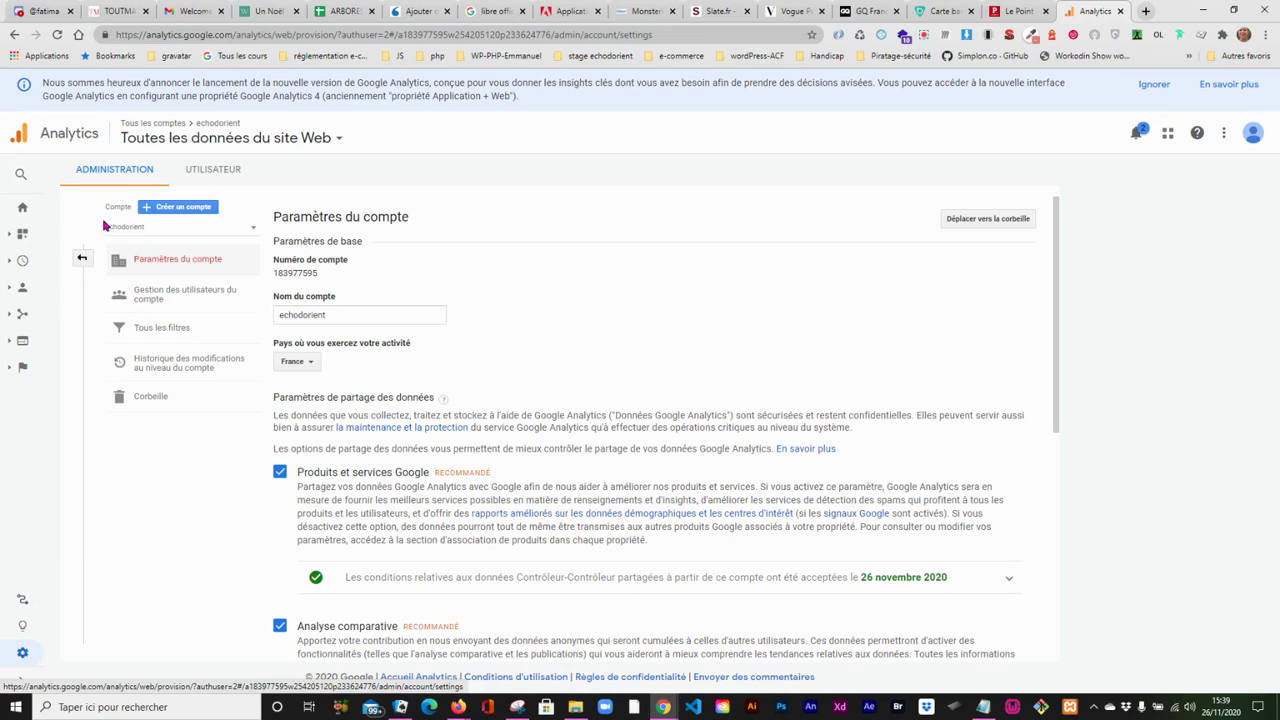
{"action": "left_click", "coordinate": [82, 260]}
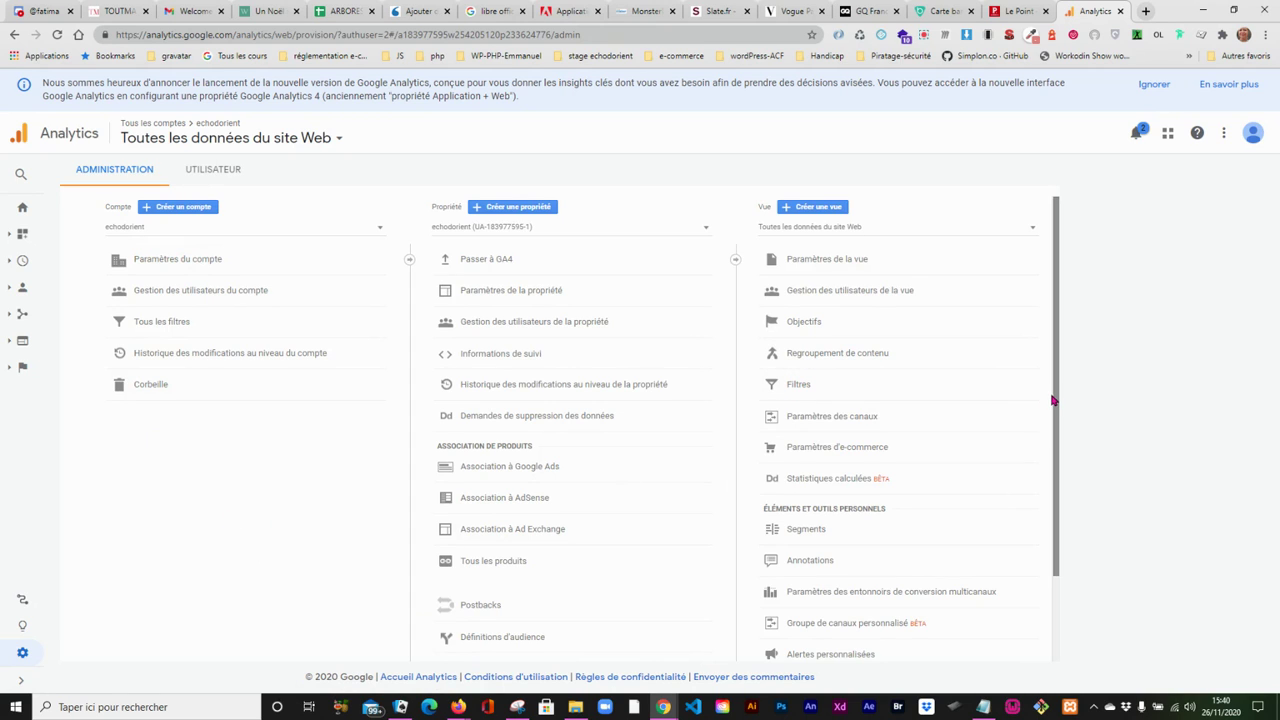
{"action": "mouse_move", "coordinate": [1058, 397]}
{"action": "left_mouse_down"}
{"action": "mouse_move", "coordinate": [1058, 571]}
{"action": "mouse_move", "coordinate": [1069, 394]}
{"action": "left_mouse_up"}
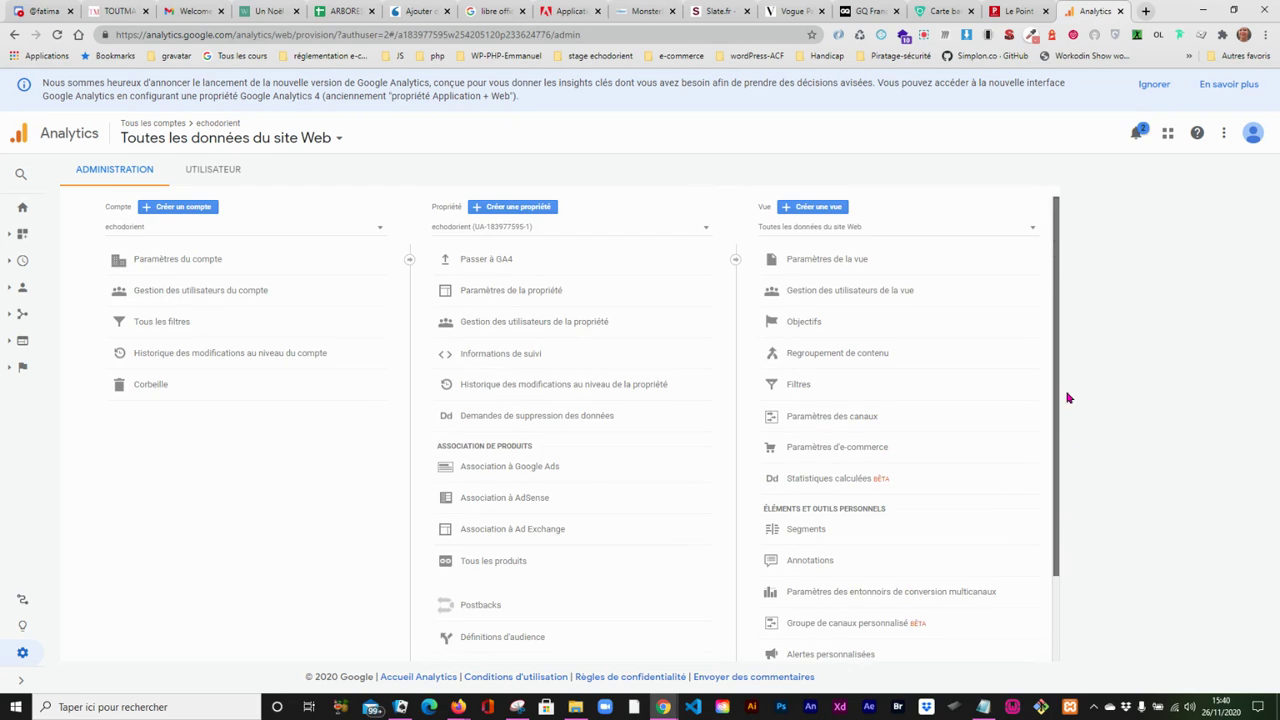
- Dismiss the Google Analytics 4 announcement and archive the notification about associating Search Console
{"action": "left_click", "coordinate": [1155, 85]}
{"action": "left_click", "coordinate": [1136, 90]}
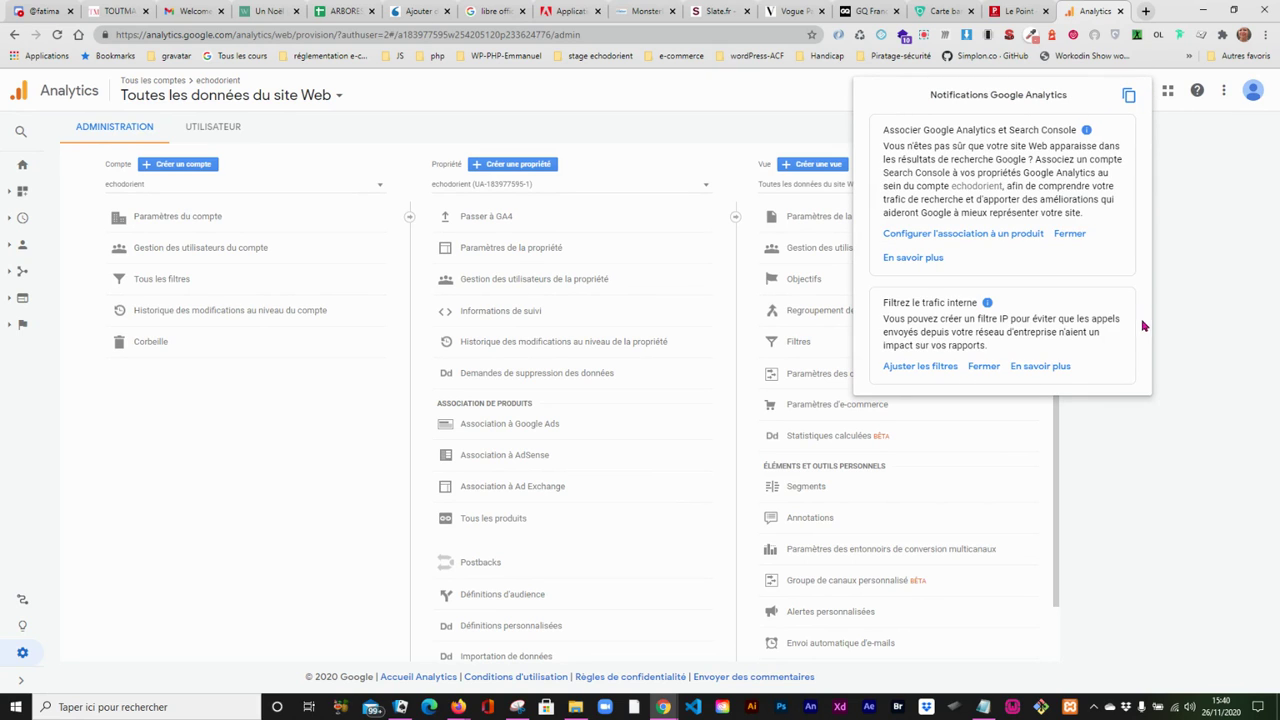
{"action": "left_click", "coordinate": [1070, 233]}
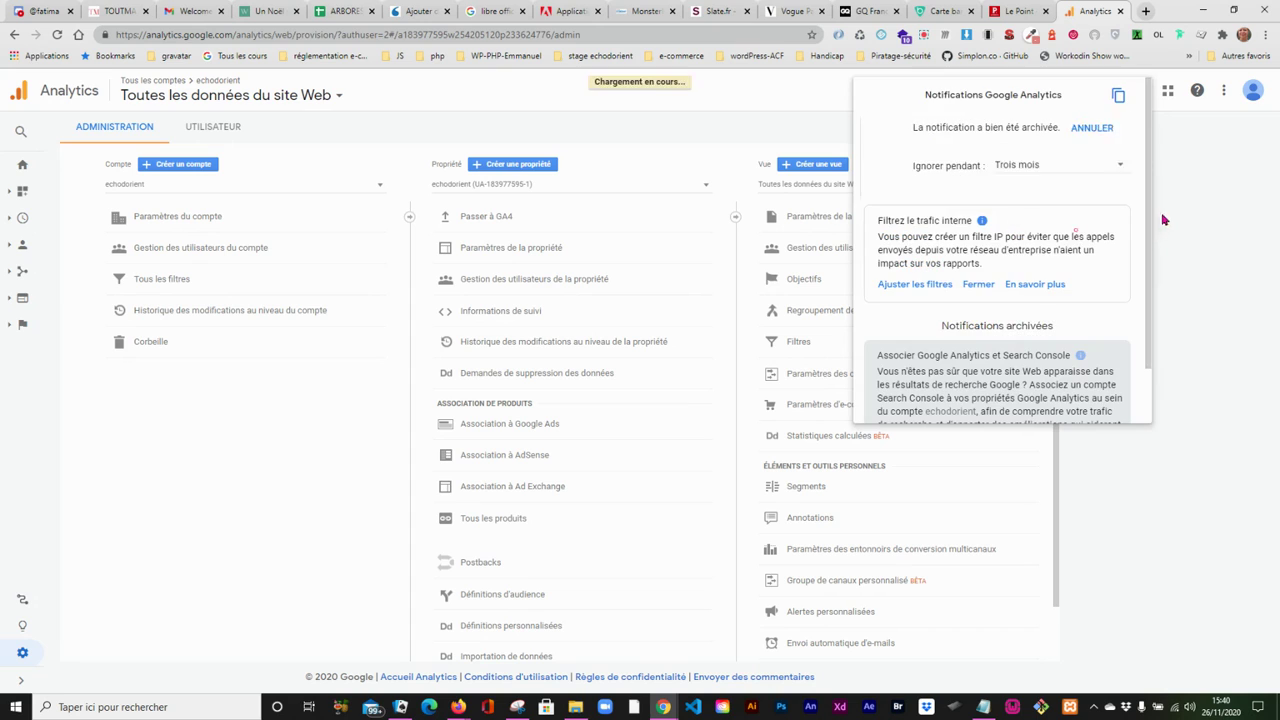
{"action": "left_click", "coordinate": [1181, 217]}
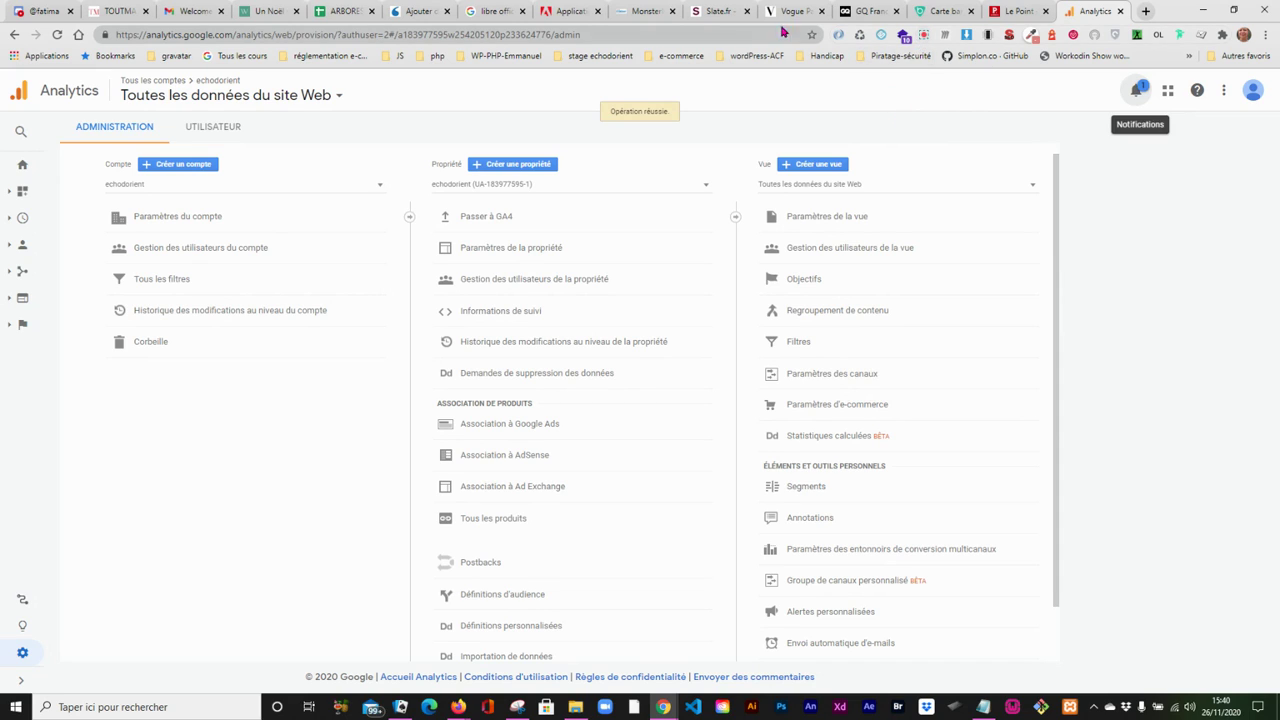
- Switch to the MonsterInsights settings of the Echos d'Orient WordPress site and launch the setup wizard
{"action": "left_click", "coordinate": [638, 12]}
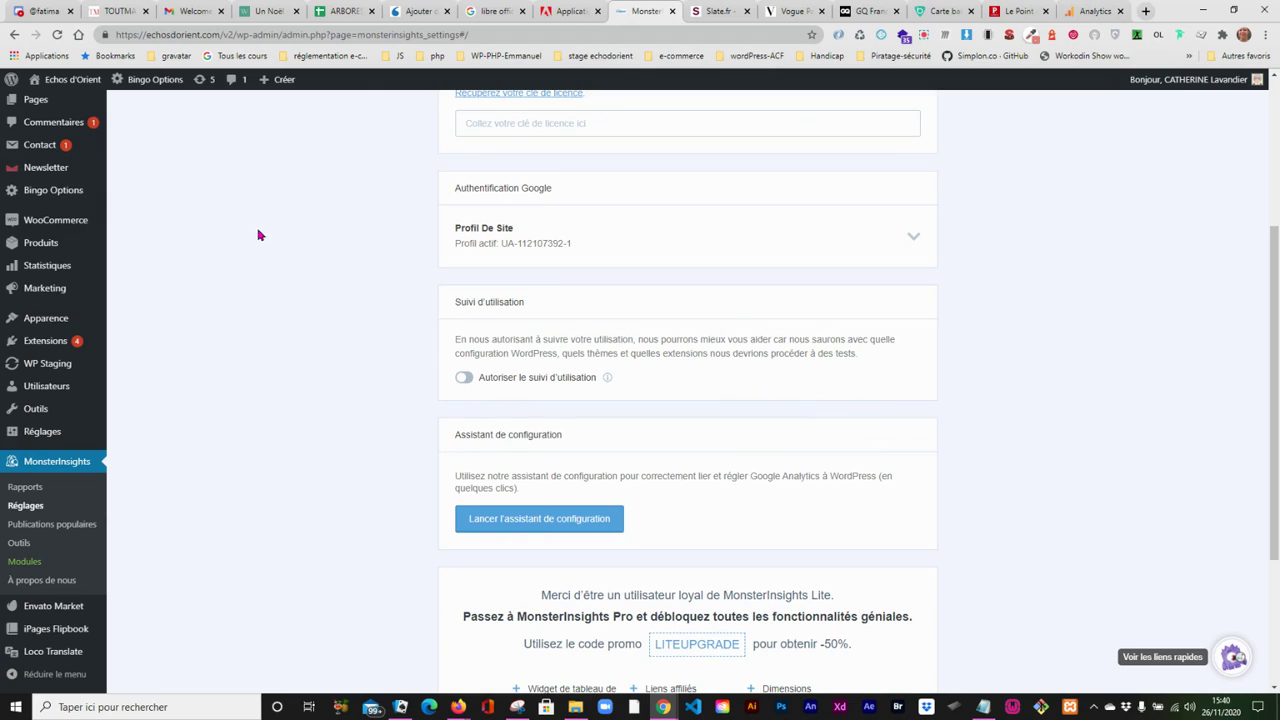
{"action": "left_click", "coordinate": [527, 518]}
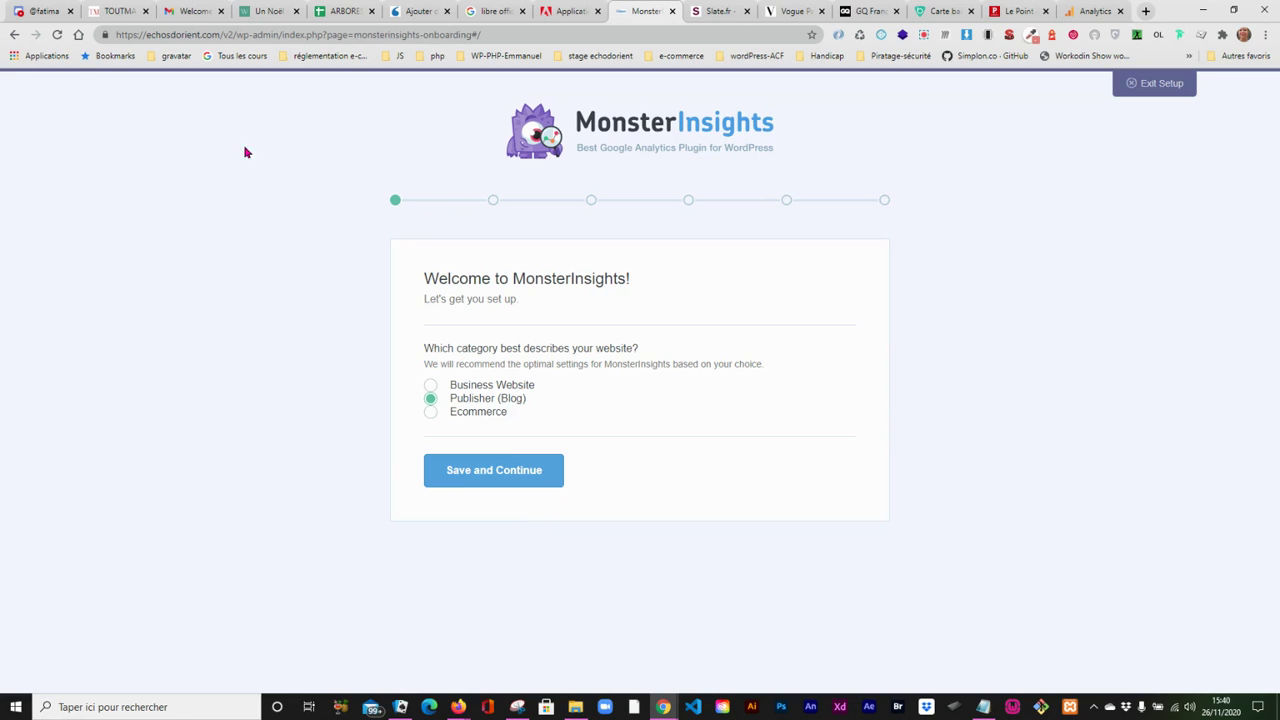
- Return to the MonsterInsights general settings, look through them, and relaunch the setup wizard
{"action": "left_click", "coordinate": [13, 36]}
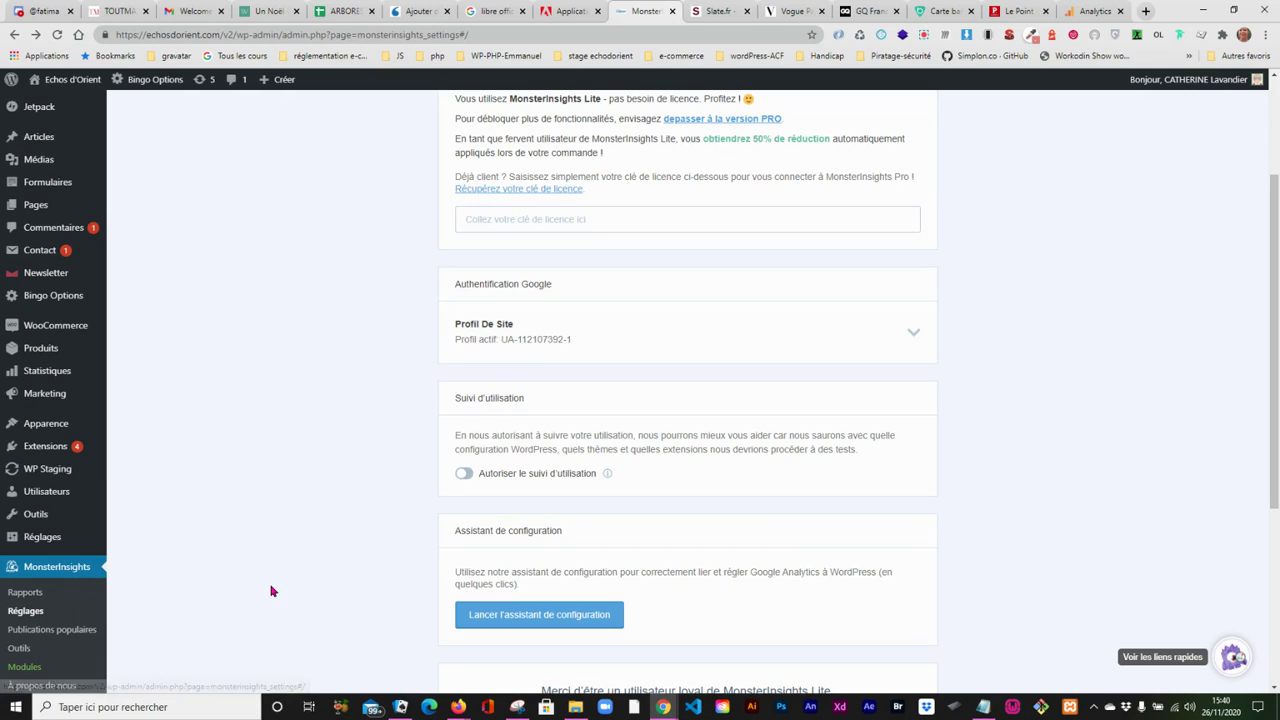
{"action": "left_click_drag", "start_coordinate": [1276, 384], "coordinate": [1276, 280]}
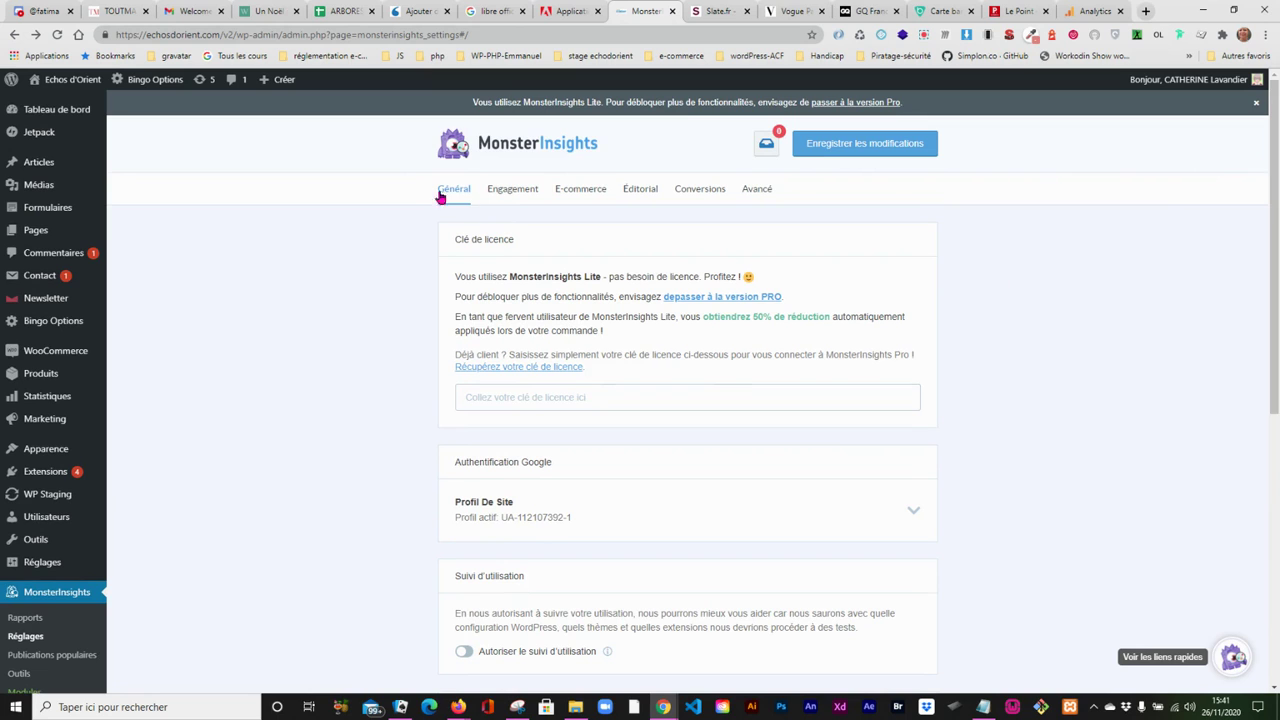
{"action": "left_click_drag", "start_coordinate": [1275, 257], "coordinate": [1272, 486]}
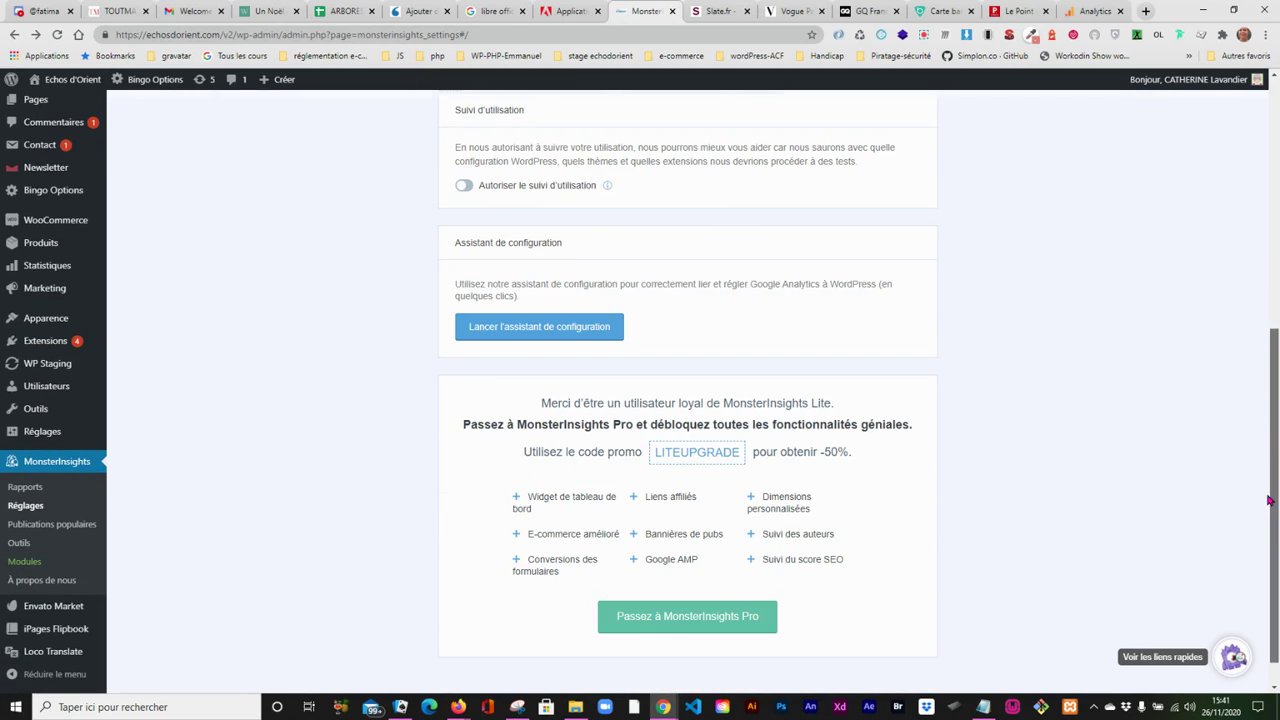
{"action": "left_click", "coordinate": [540, 326]}
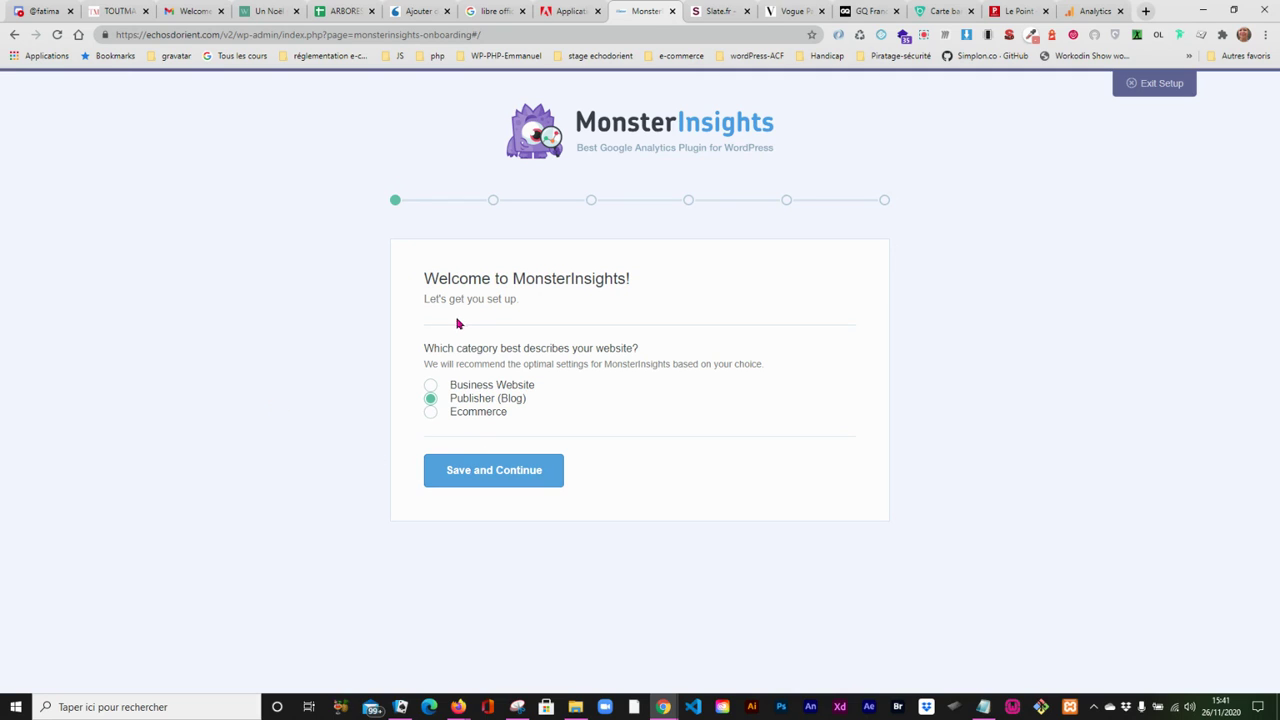
- Translate the setup wizard into French and continue with Publisher (Blog) as the website category
{"action": "right_click", "coordinate": [287, 336]}
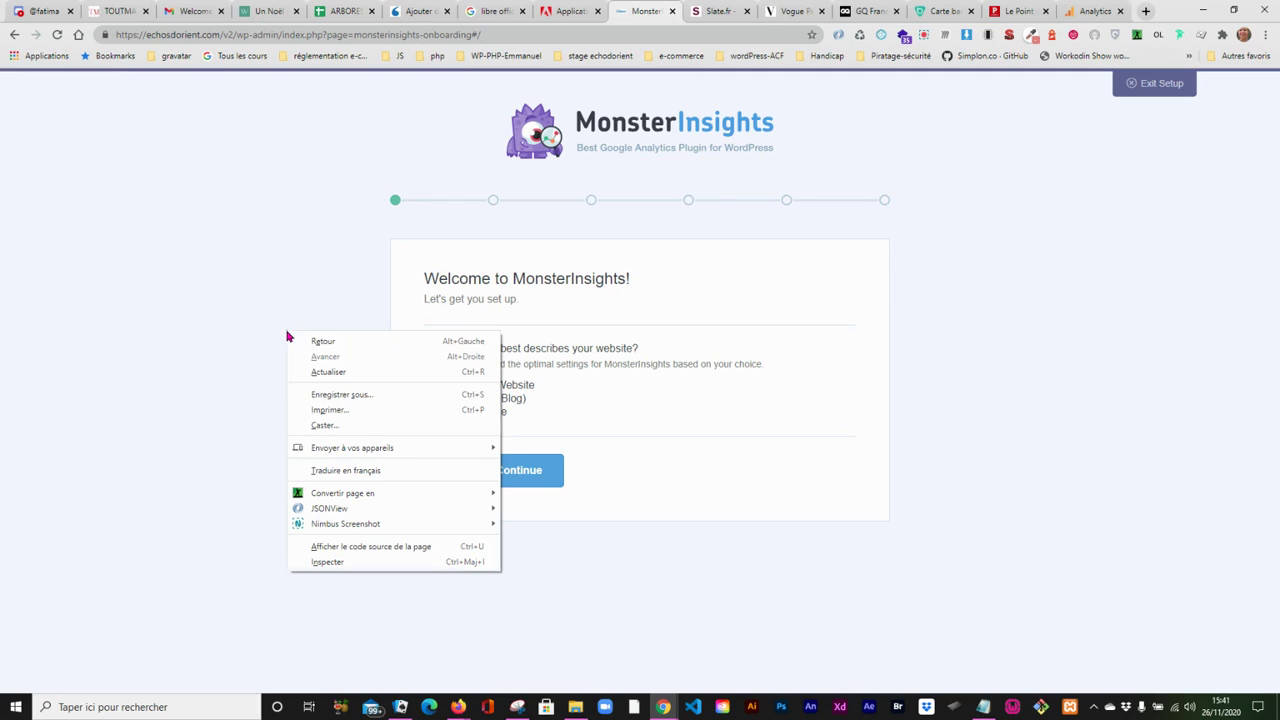
{"action": "left_click", "coordinate": [318, 471]}
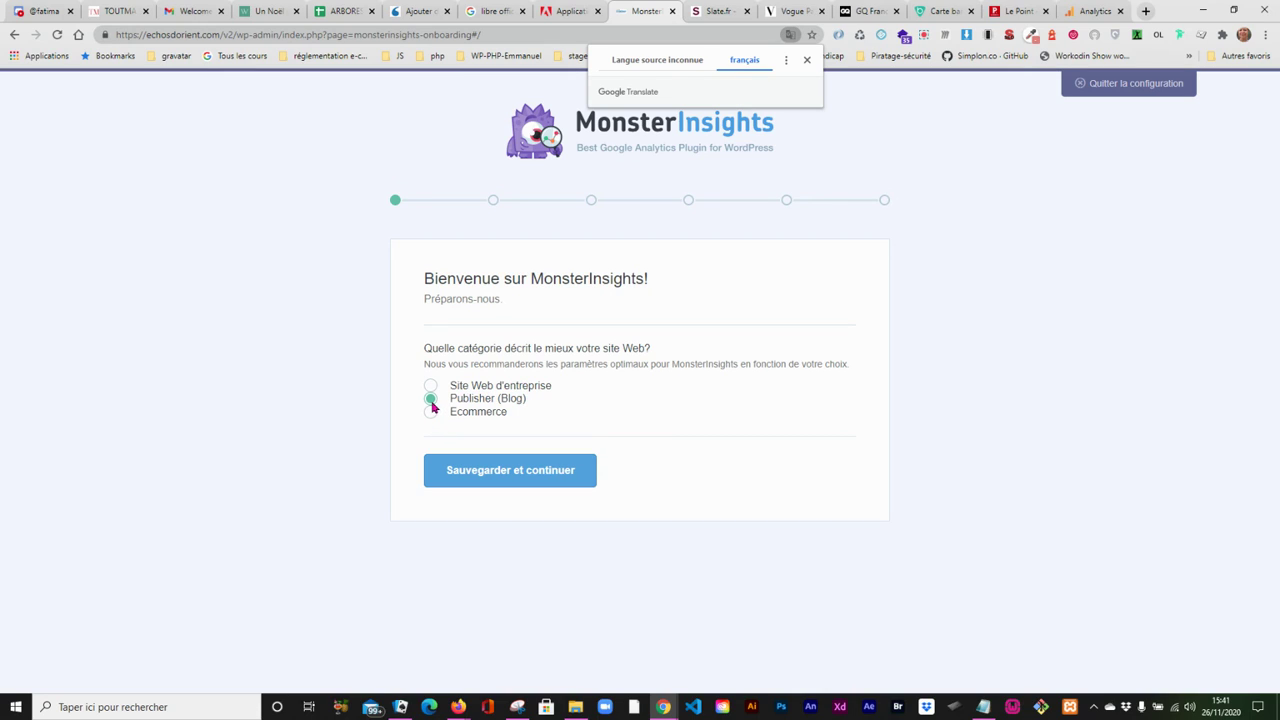
{"action": "left_click", "coordinate": [507, 480]}
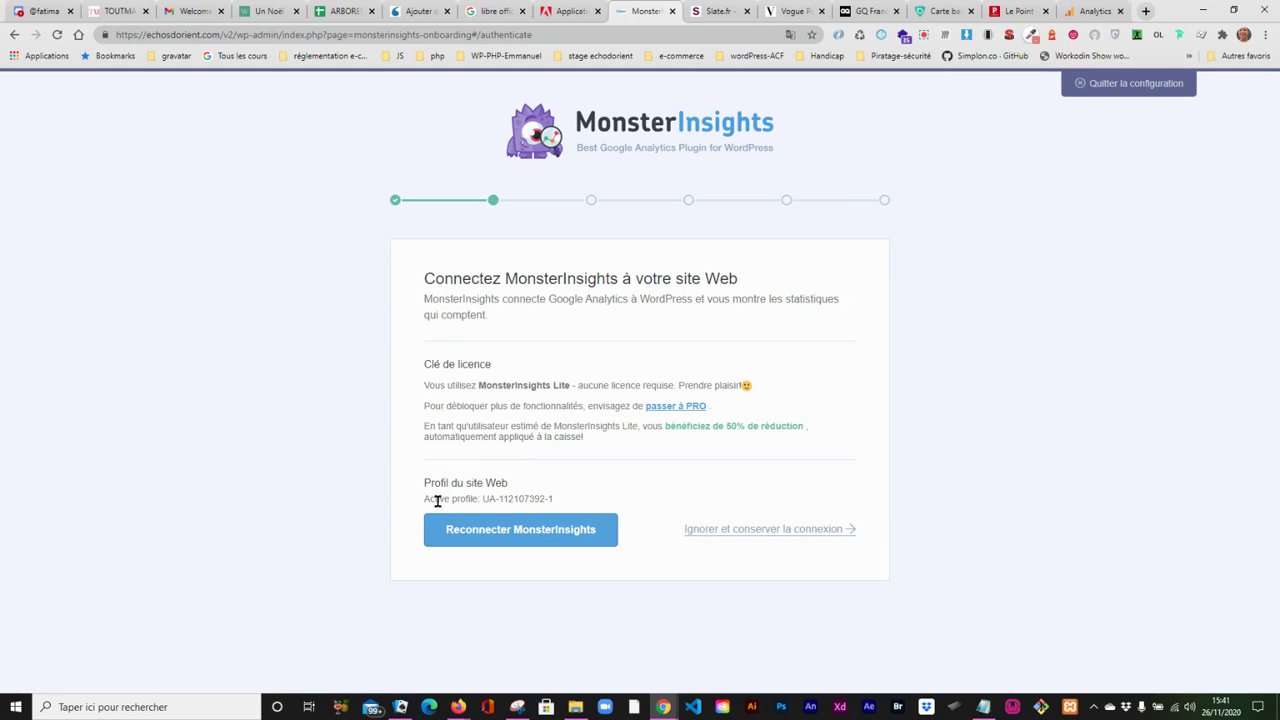
- Compare the wizard's active website profile with the Google Analytics ID noted in comptegmail.txt in Notepad
{"action": "left_click", "coordinate": [983, 707]}
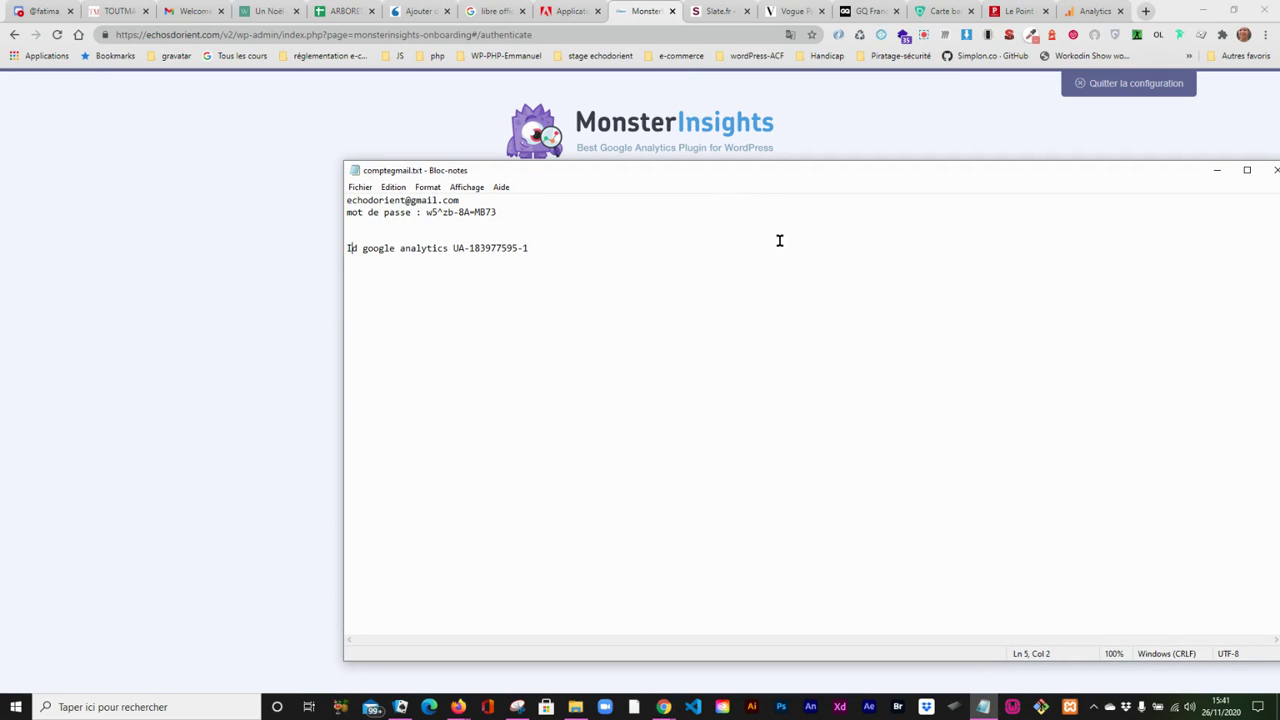
{"action": "left_click_drag", "start_coordinate": [731, 170], "coordinate": [1024, 385]}
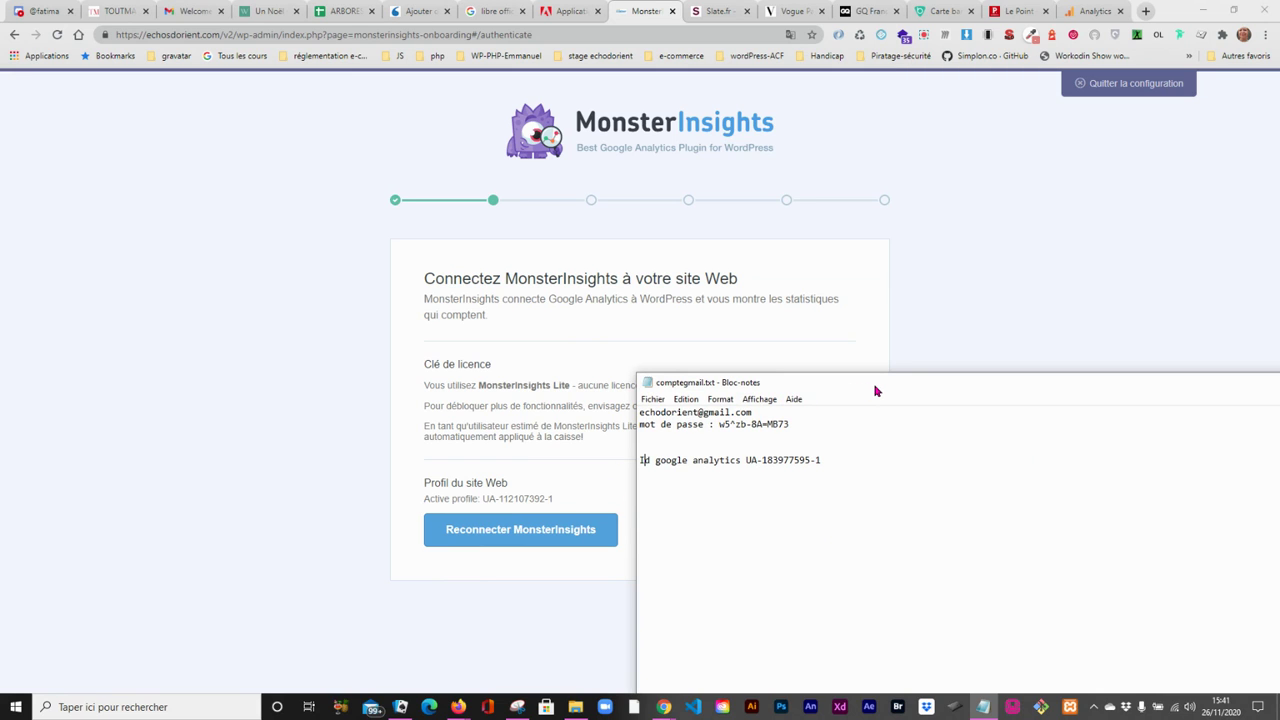
{"action": "left_click_drag", "start_coordinate": [877, 389], "coordinate": [343, 317]}
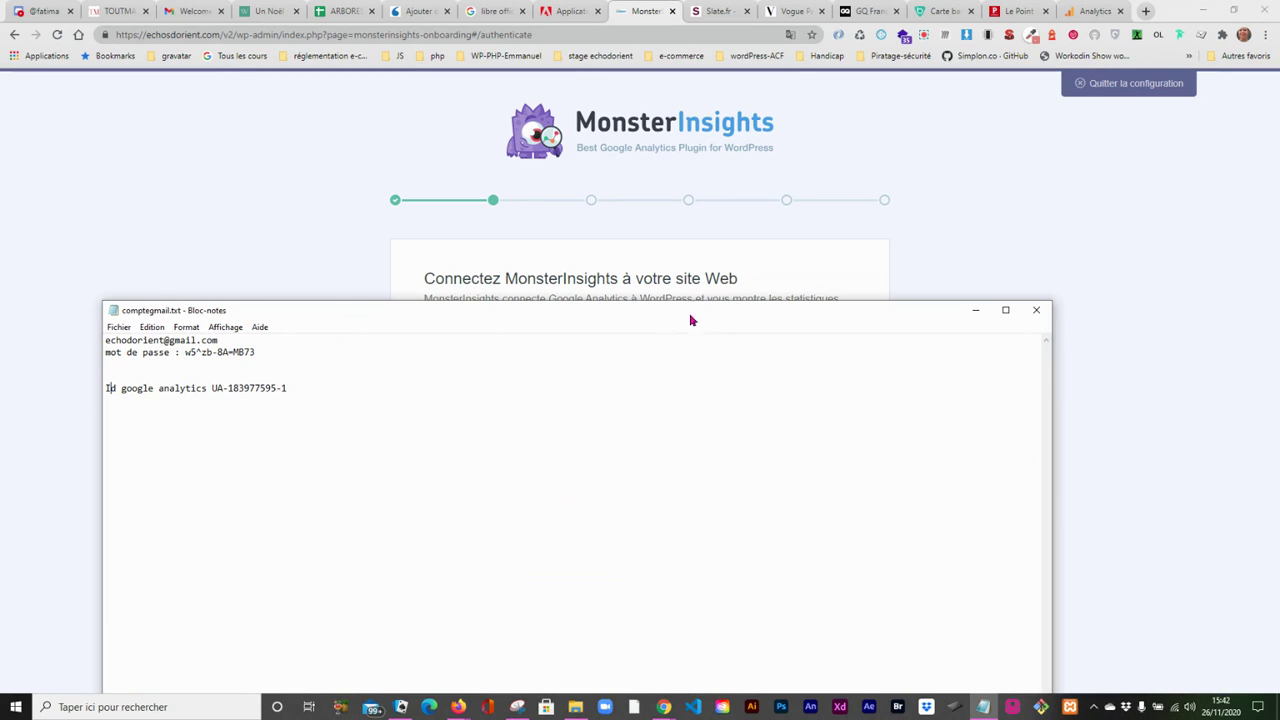
{"action": "left_click", "coordinate": [977, 318]}
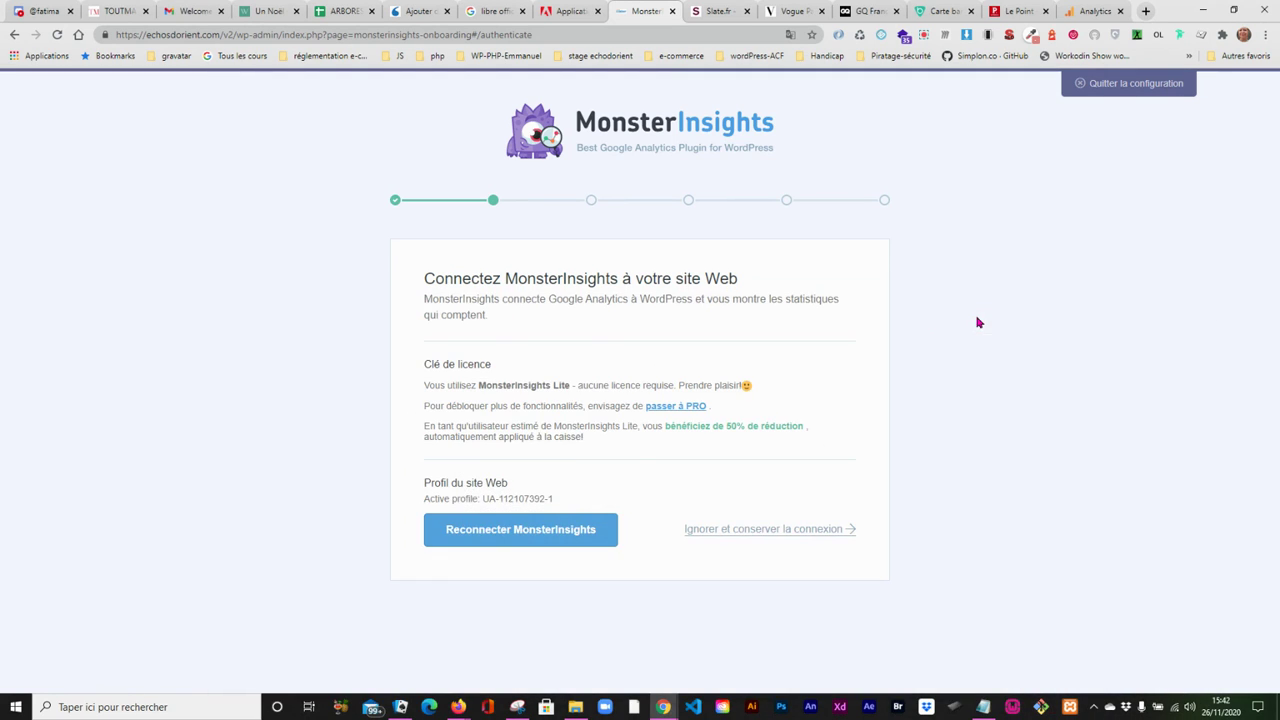
{"action": "left_click", "coordinate": [517, 529]}
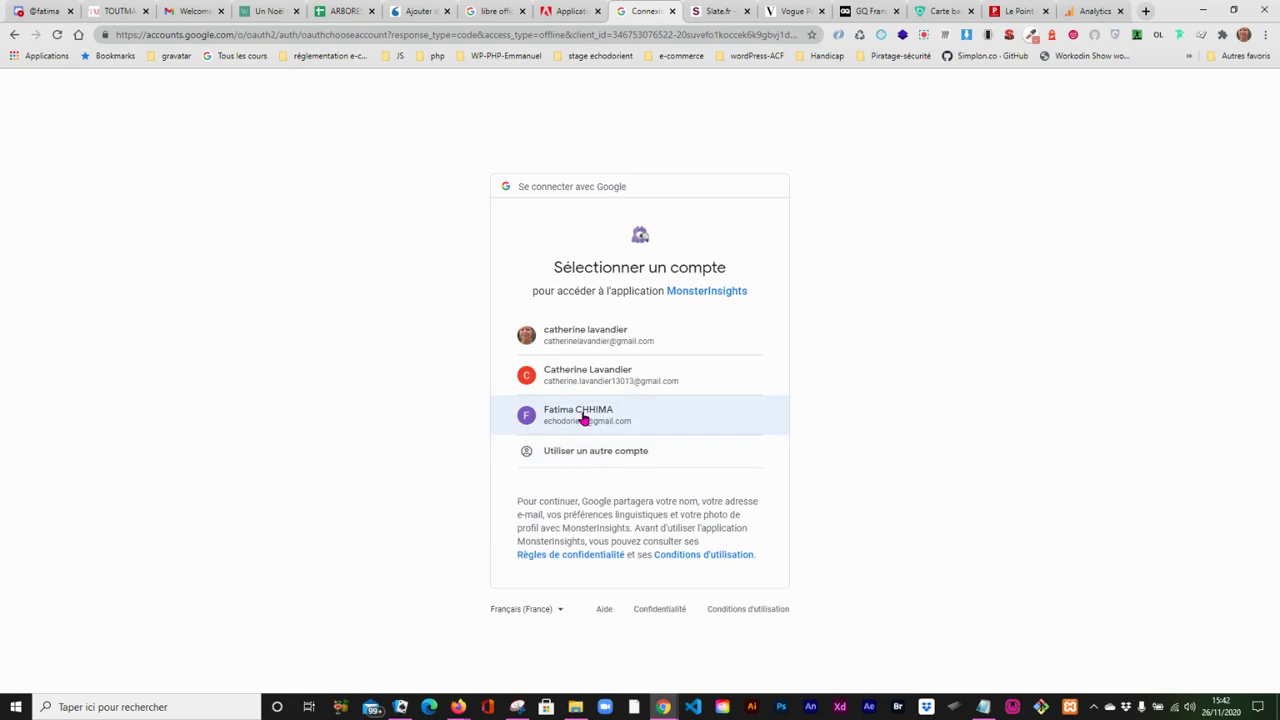
{"action": "left_click", "coordinate": [584, 418]}
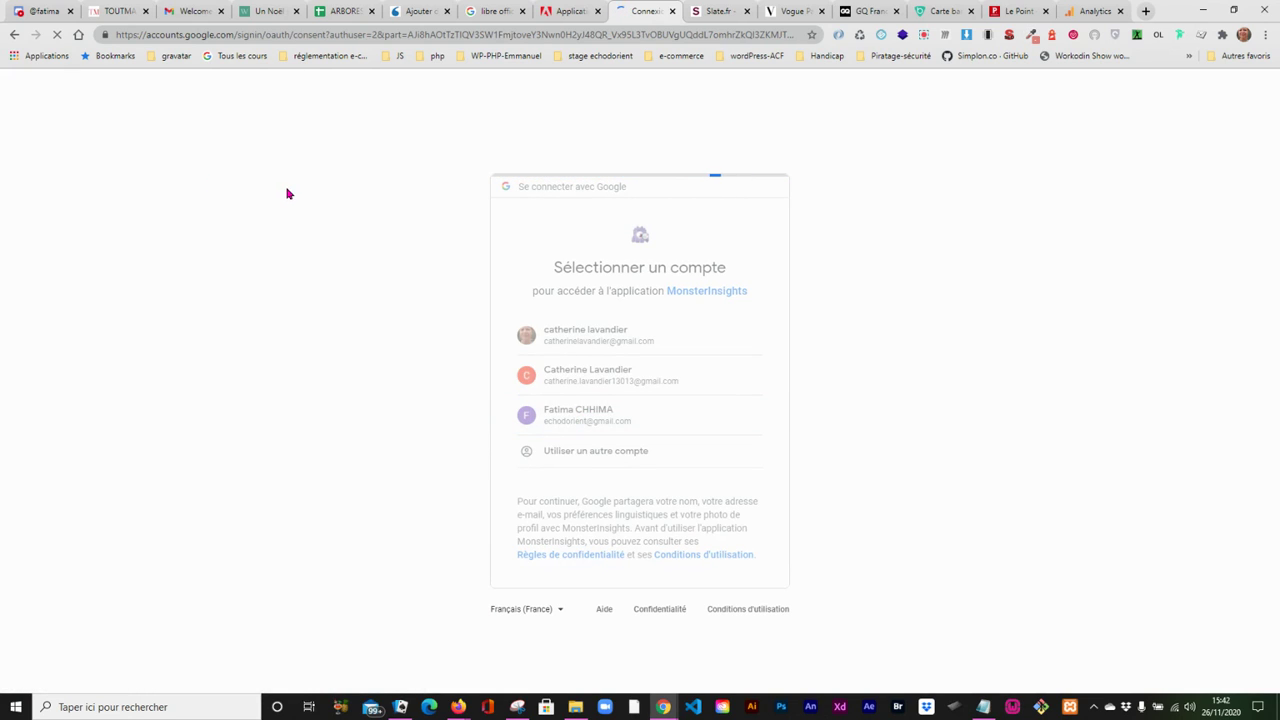
{"action": "left_click", "coordinate": [14, 35]}
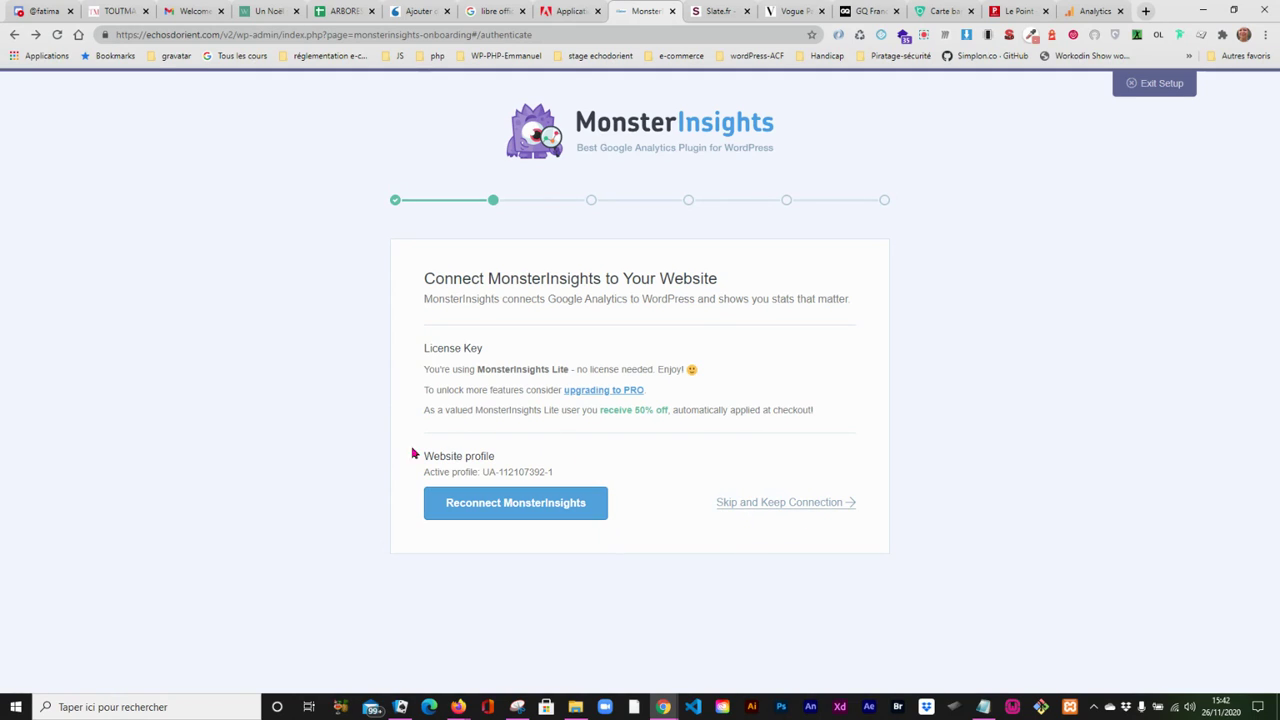
{"action": "left_click", "coordinate": [514, 503]}
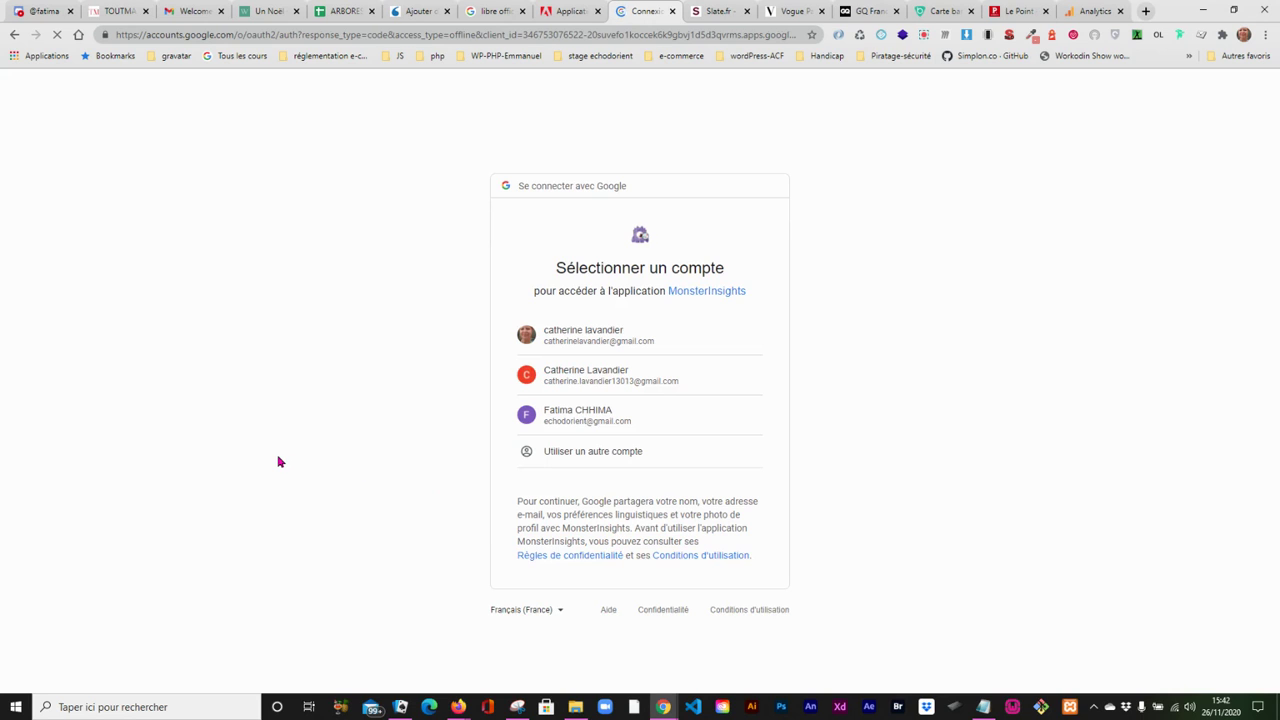
{"action": "left_click", "coordinate": [574, 421]}
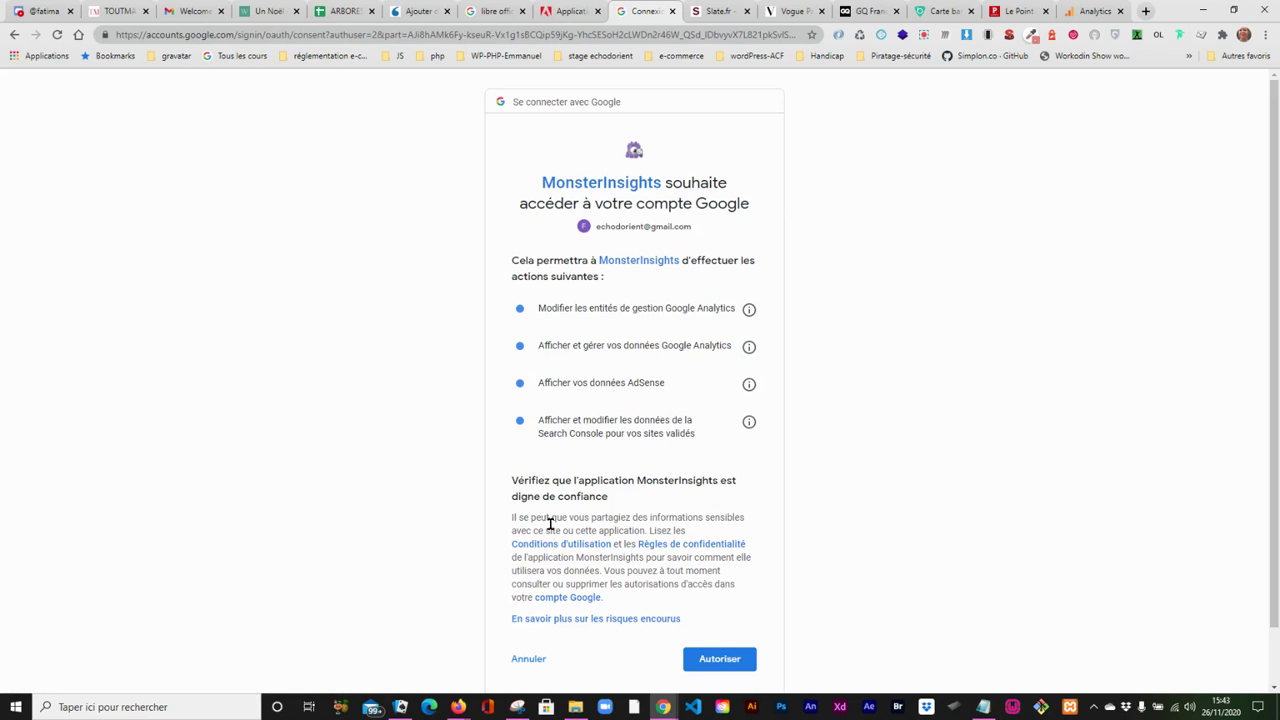
{"action": "left_click", "coordinate": [722, 663]}
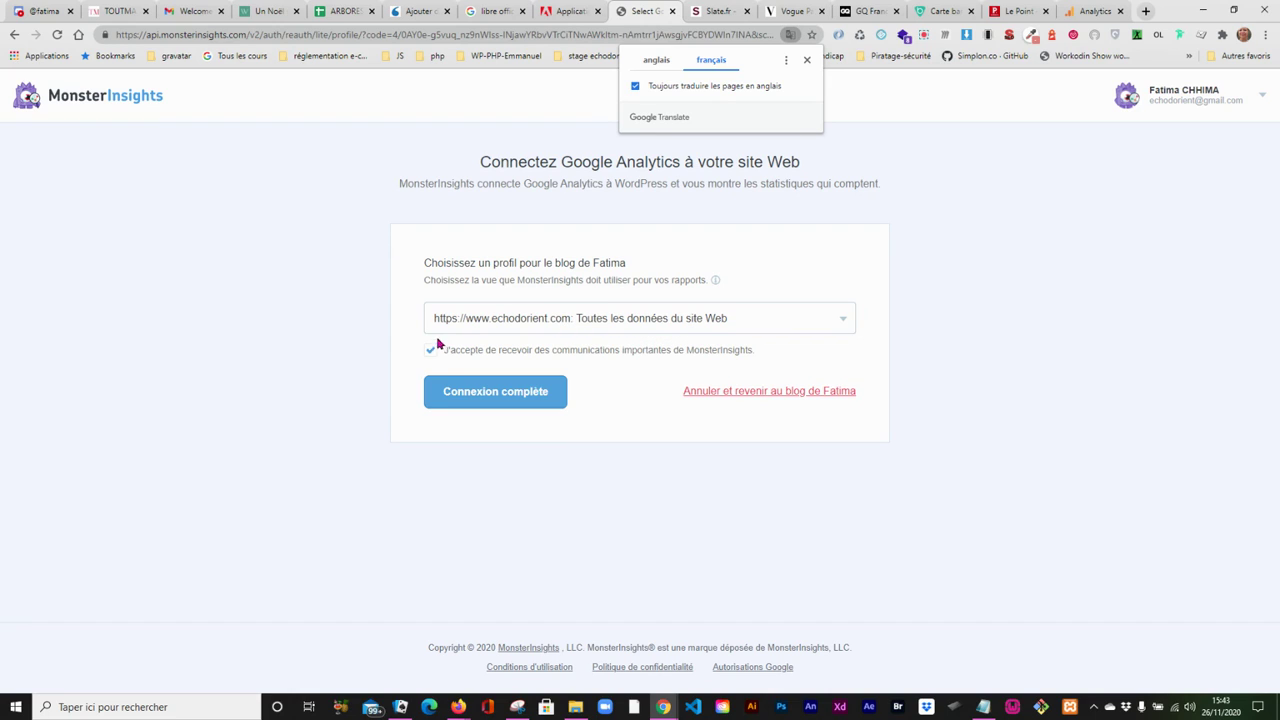
{"action": "left_click", "coordinate": [479, 392]}
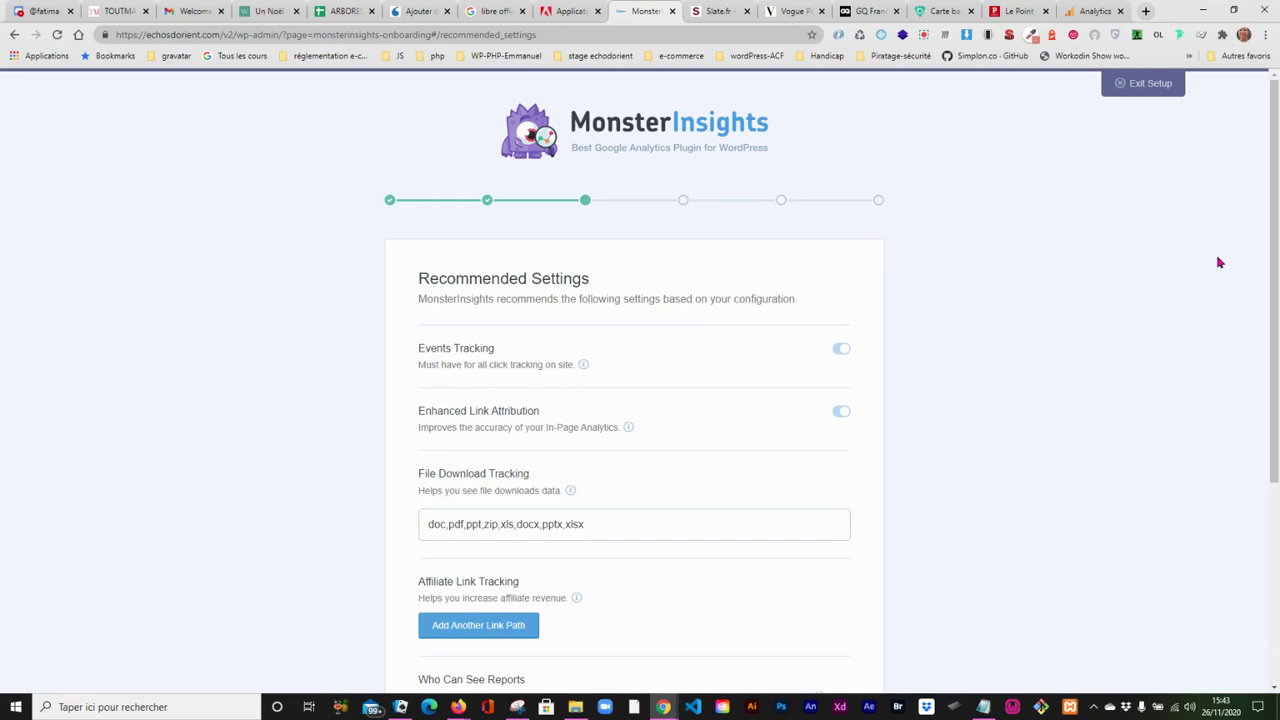
- Finish the setup wizard, keeping the recommended settings, adding no addons, and skipping the WPForms installation
{"action": "left_click_drag", "start_coordinate": [1277, 321], "coordinate": [1250, 506]}
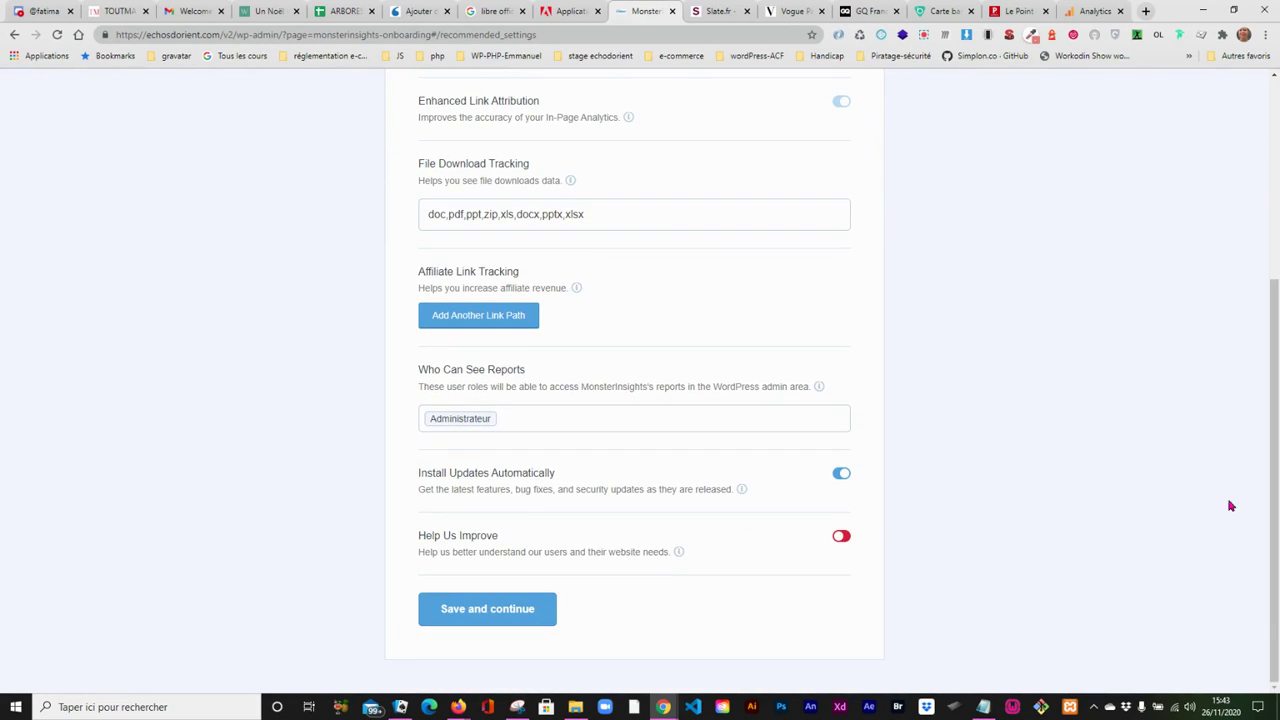
{"action": "left_click", "coordinate": [486, 608]}
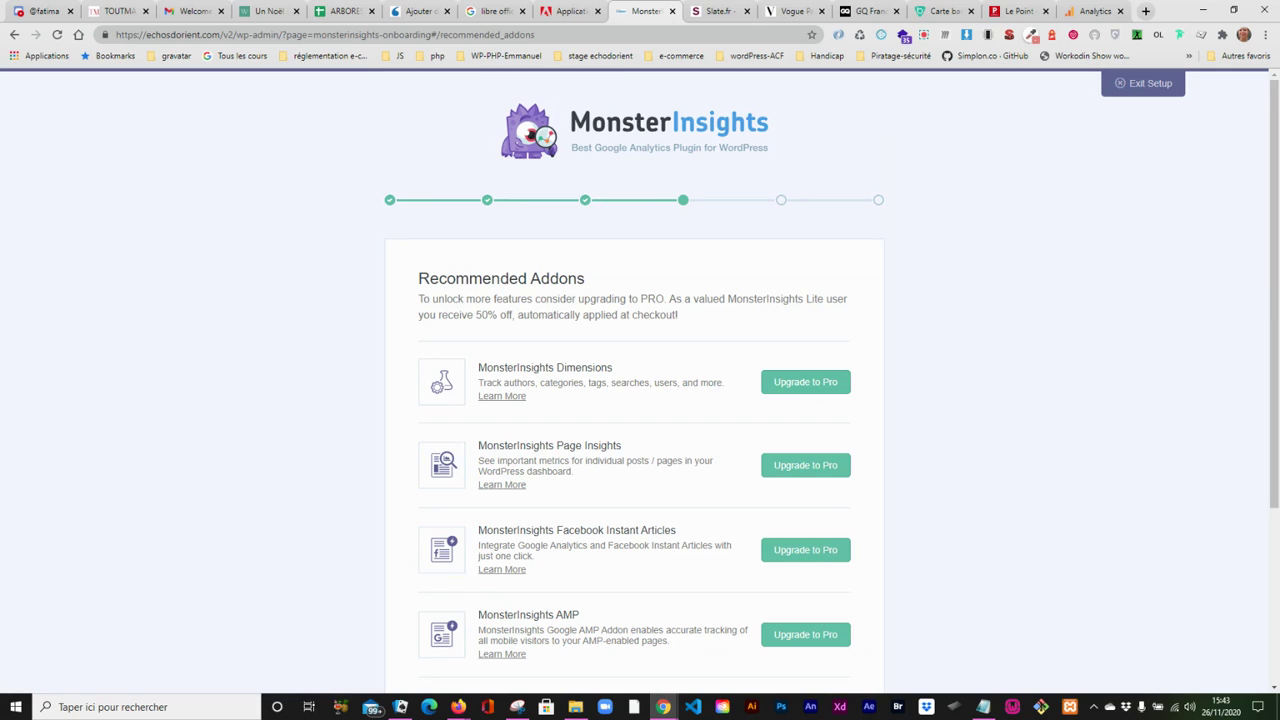
{"action": "left_click_drag", "start_coordinate": [1268, 315], "coordinate": [1255, 597]}
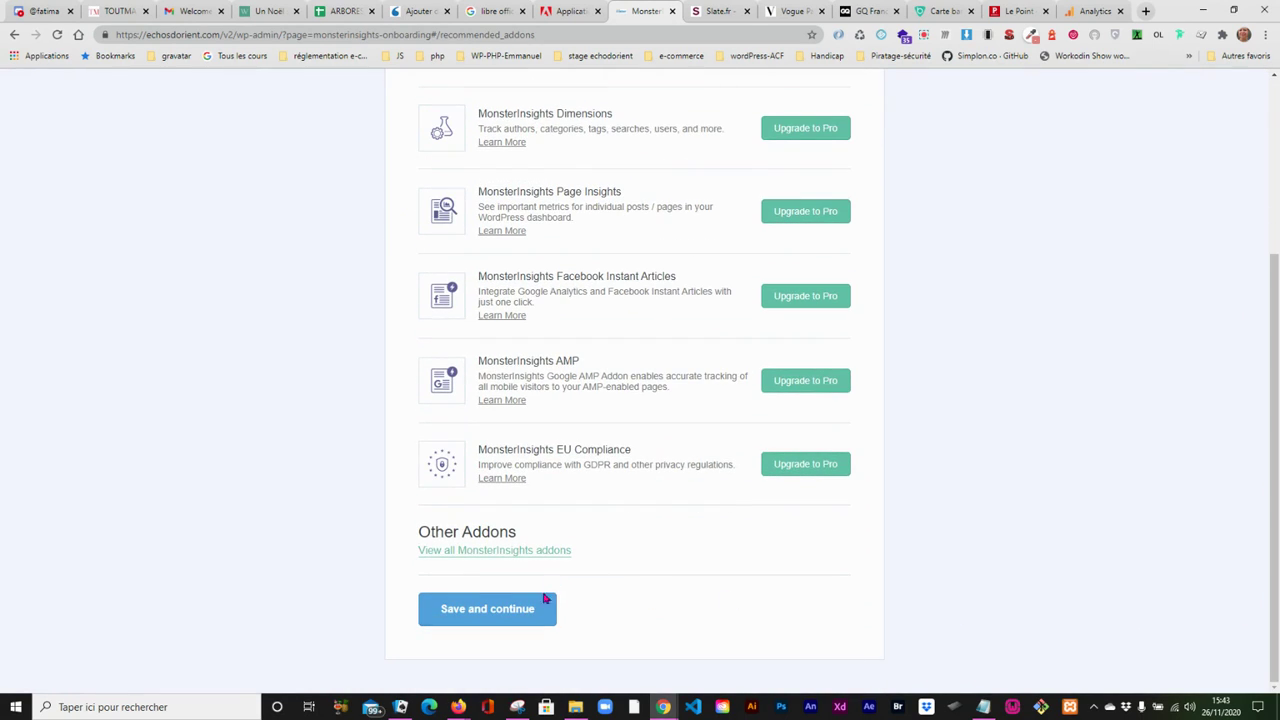
{"action": "left_click", "coordinate": [486, 609]}
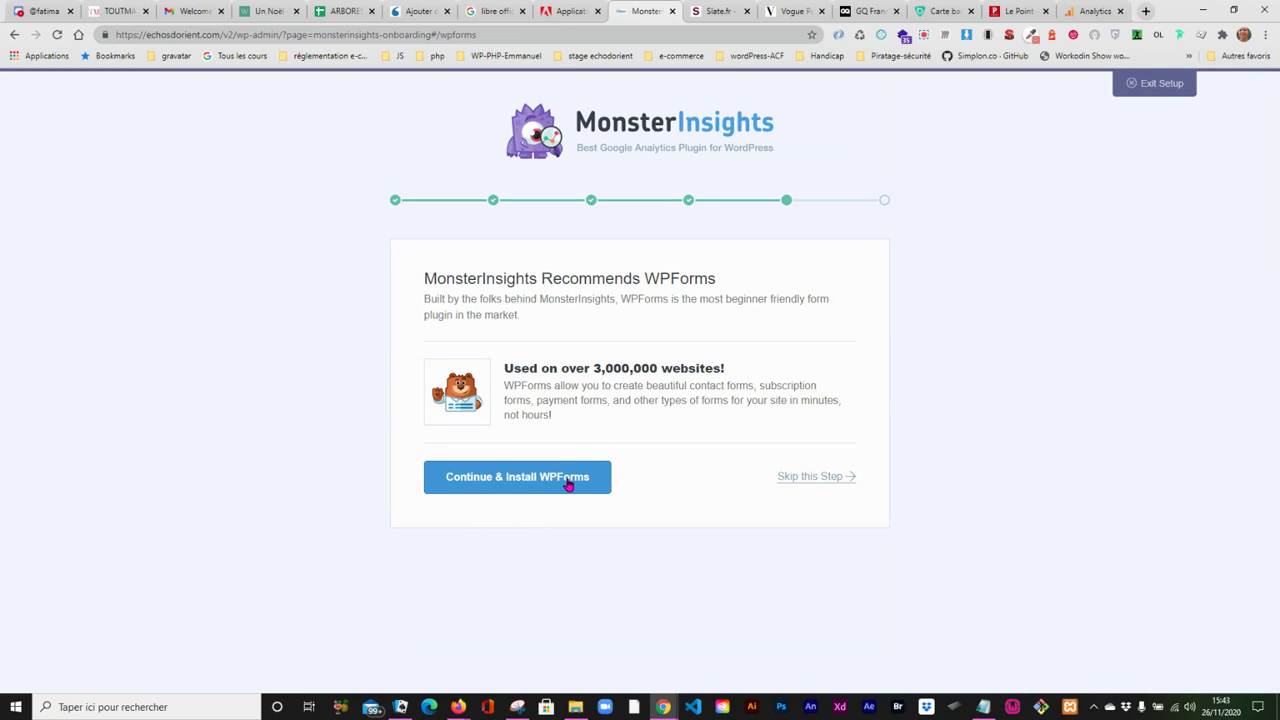
{"action": "left_click", "coordinate": [811, 478]}
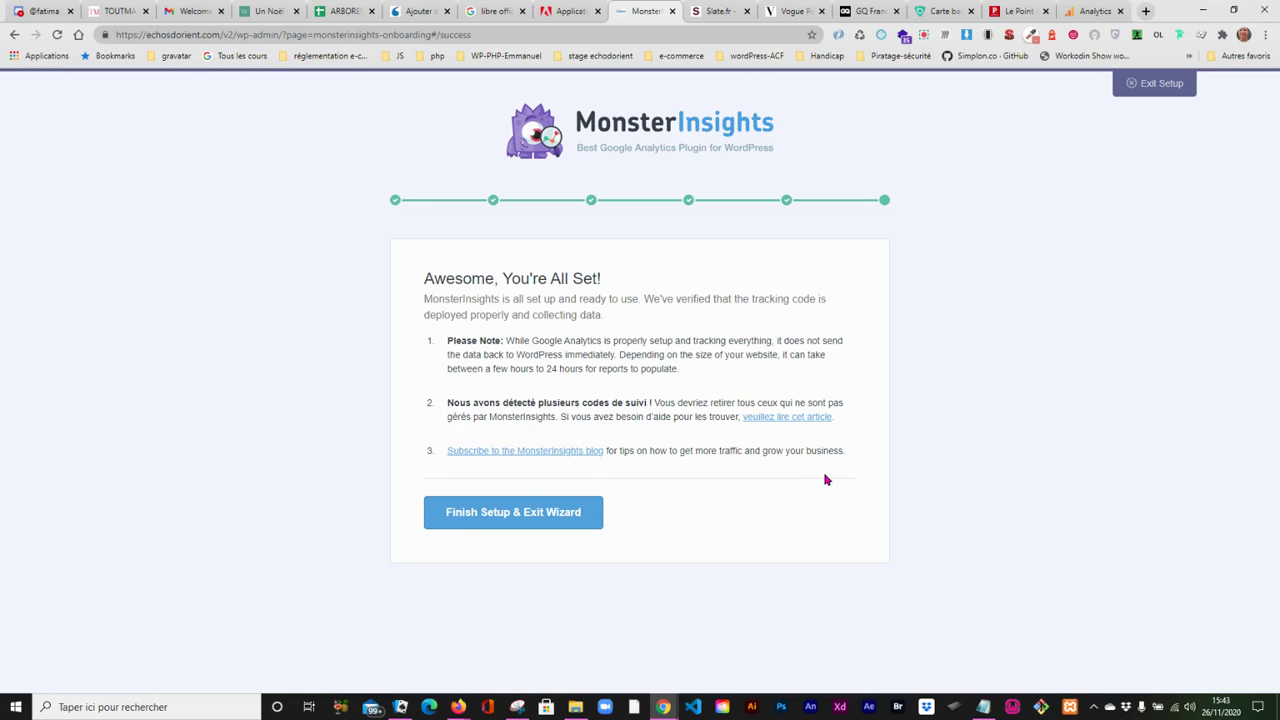
{"action": "left_click", "coordinate": [483, 515]}
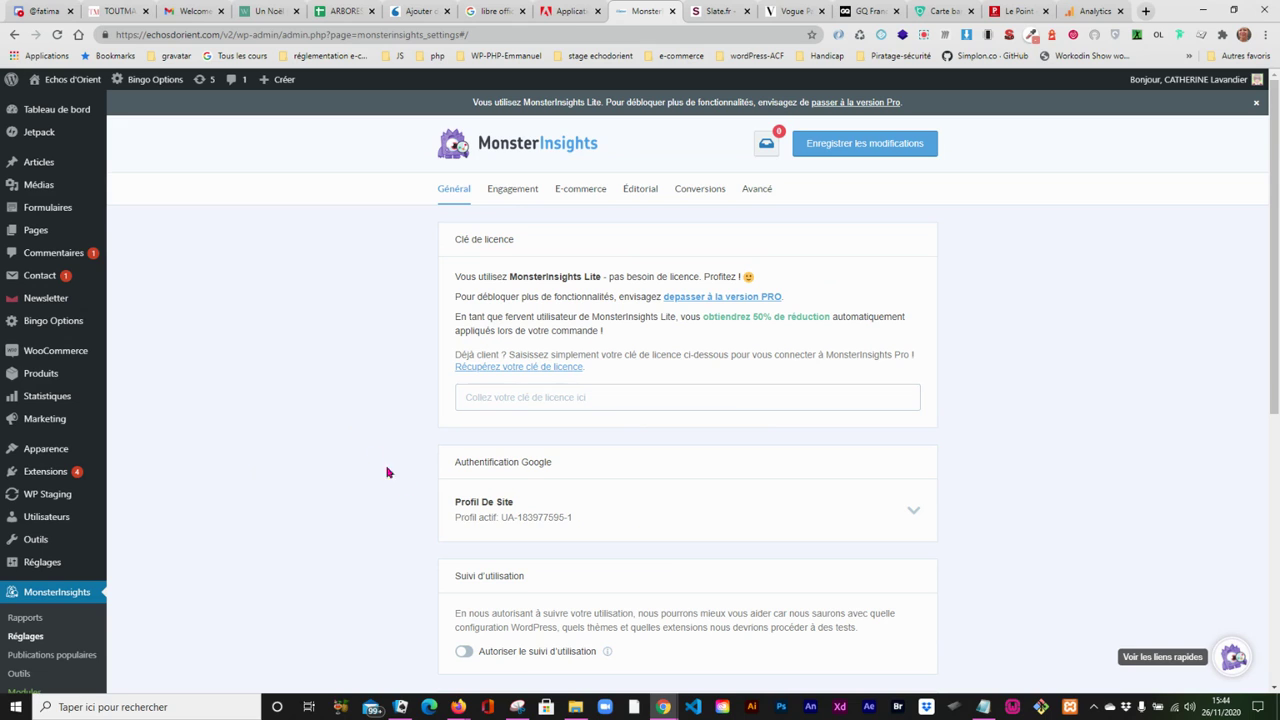
- Check the active profile in the MonsterInsights settings against the Google Analytics ID saved in the Notepad file
{"action": "left_click", "coordinate": [984, 707]}
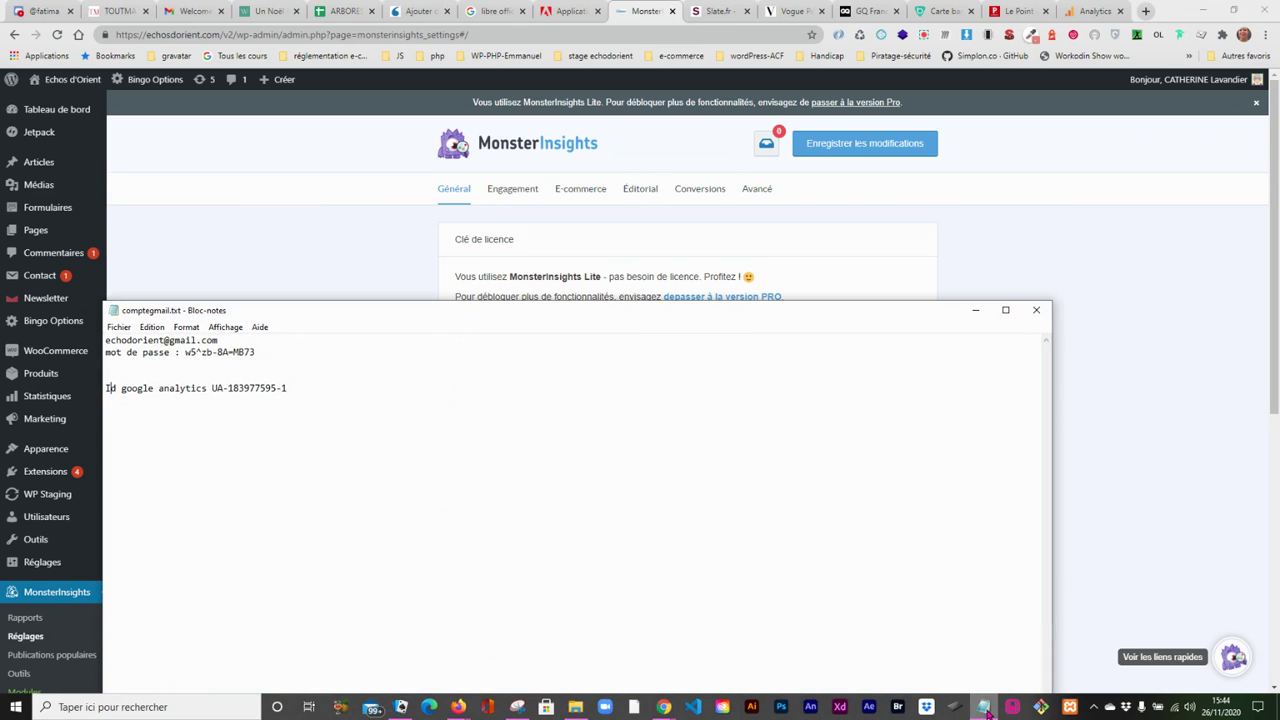
{"action": "left_click_drag", "start_coordinate": [748, 333], "coordinate": [1271, 387]}
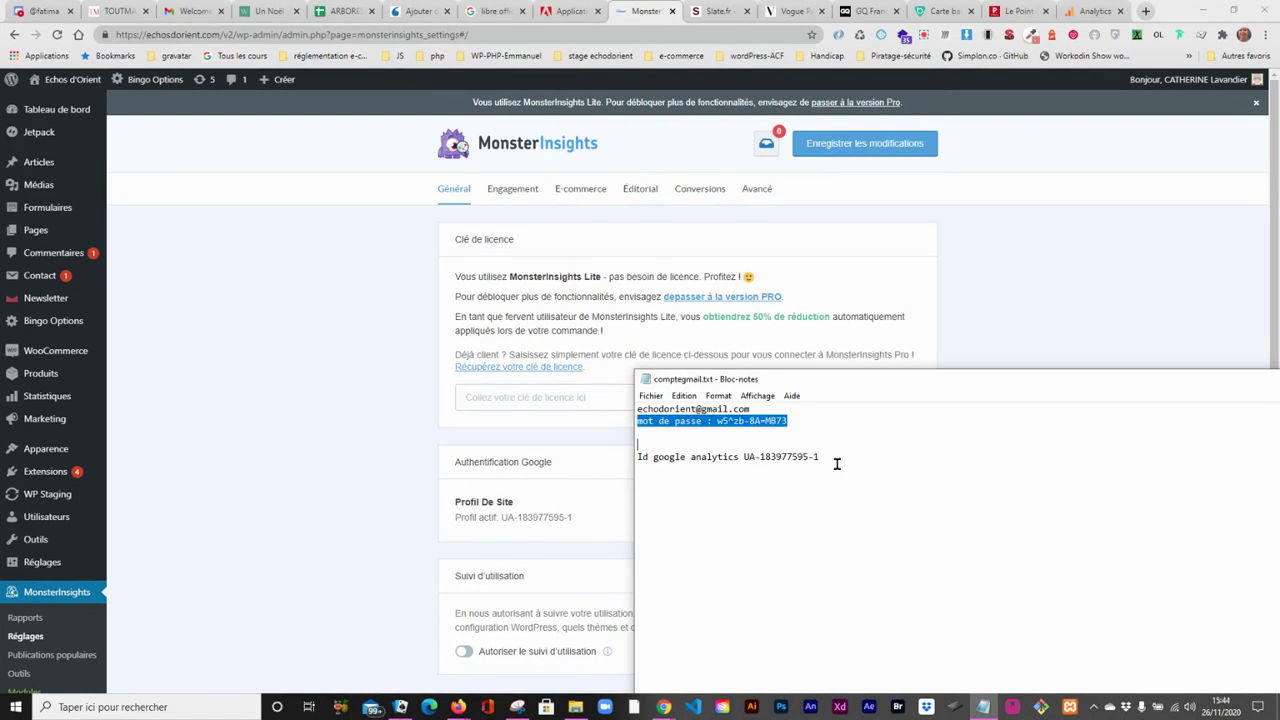
{"action": "left_click_drag", "start_coordinate": [976, 388], "coordinate": [457, 344]}
{"action": "left_click", "coordinate": [985, 335]}
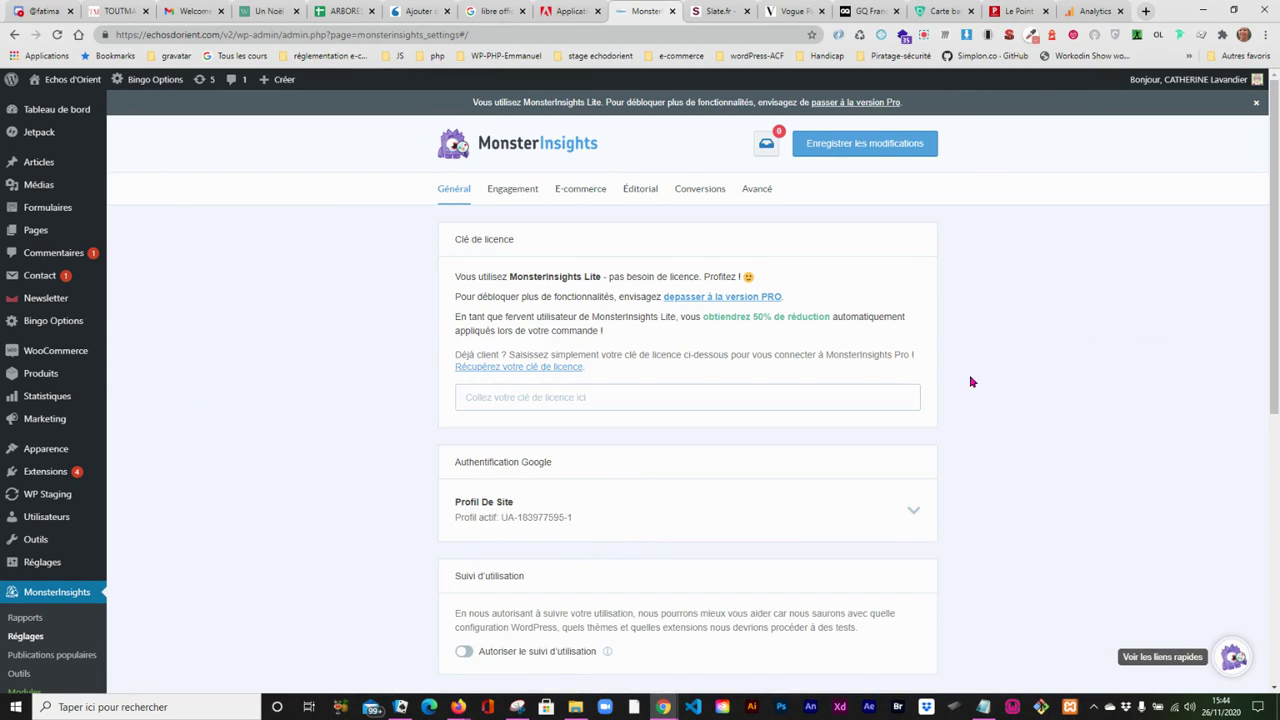
- Open the MonsterInsights overview report and dismiss the authentication message
{"action": "left_click", "coordinate": [22, 619]}
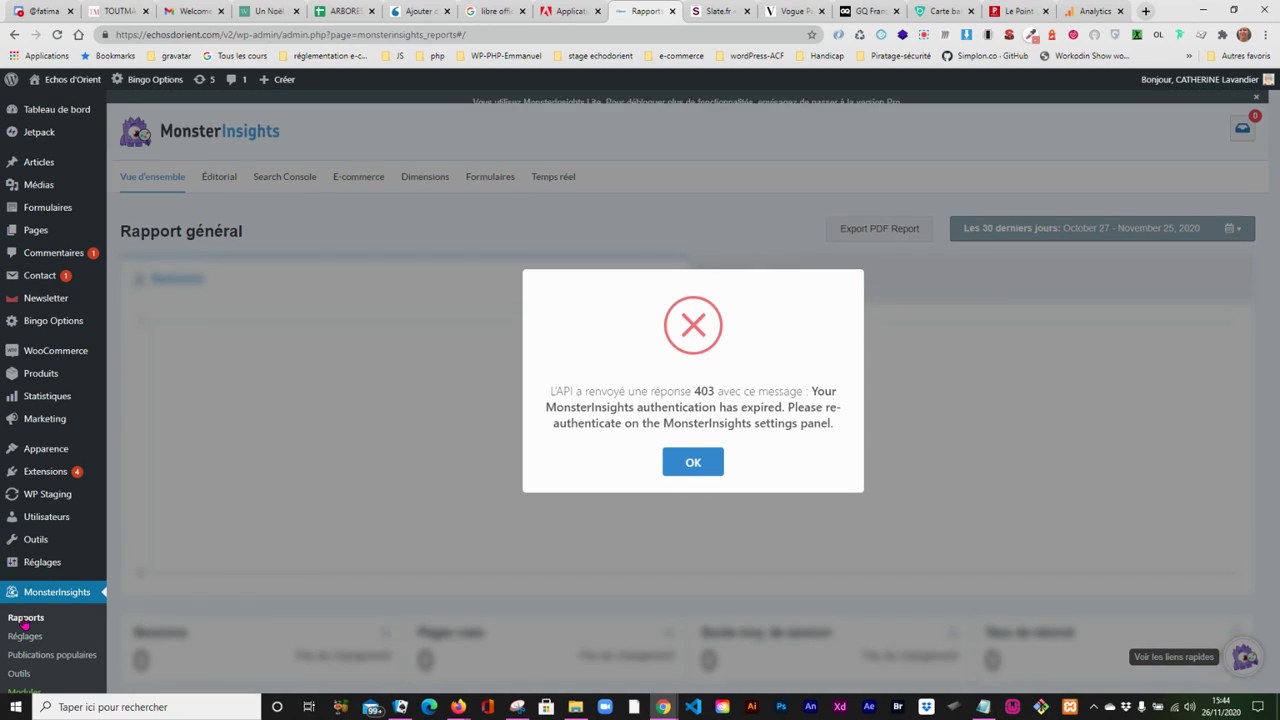
{"action": "left_click", "coordinate": [693, 460]}
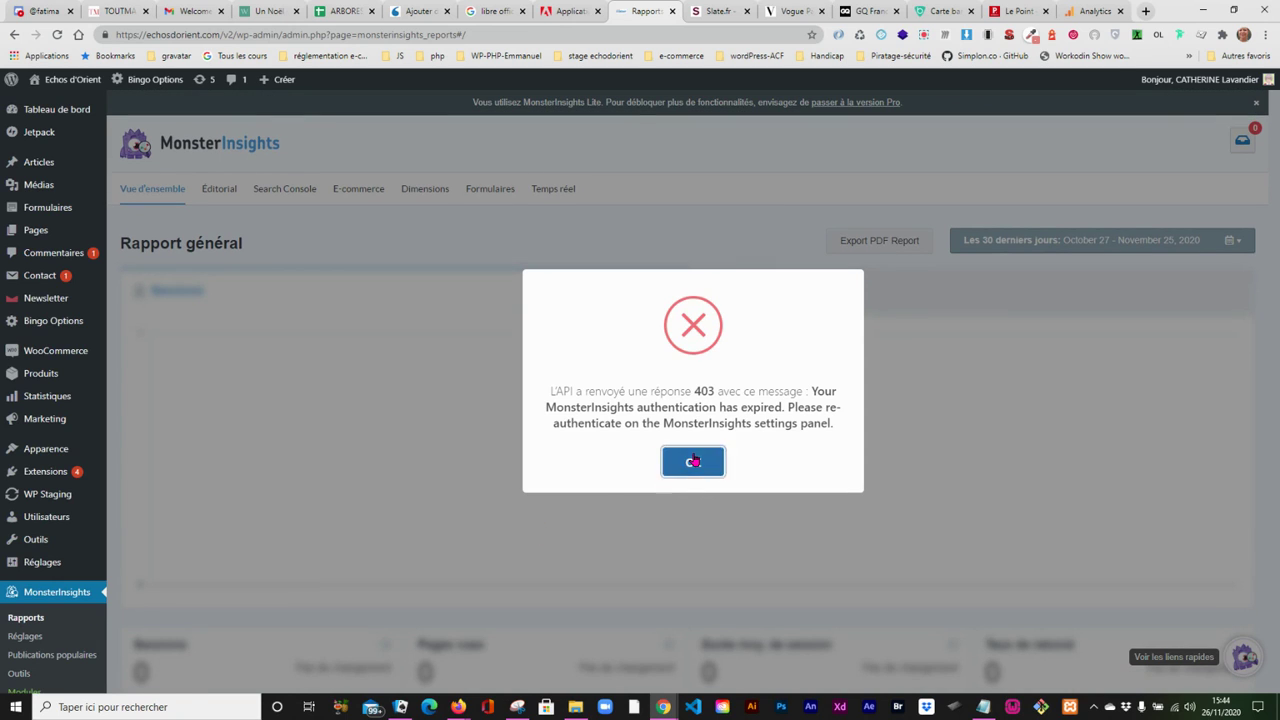